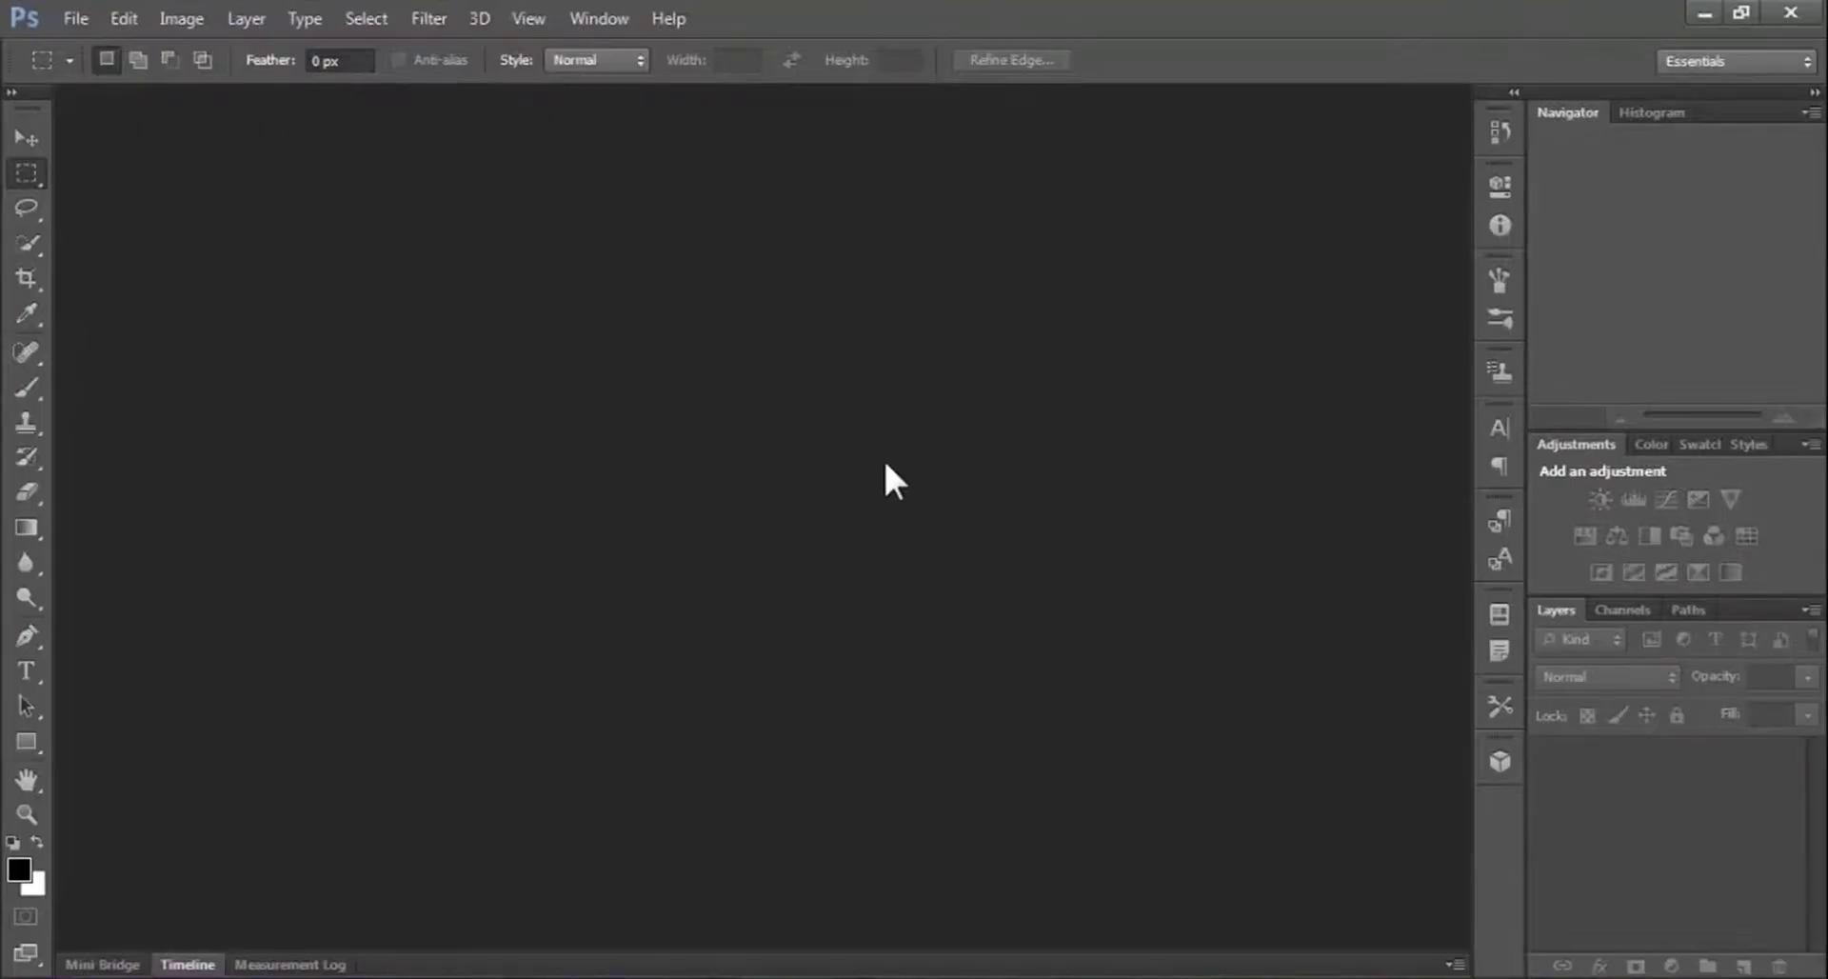
Create a new 2018 × 1080 pixel document at 72 pixels/inch in RGB Color with white background contents.
left_click(76, 18)
left_click(90, 42)
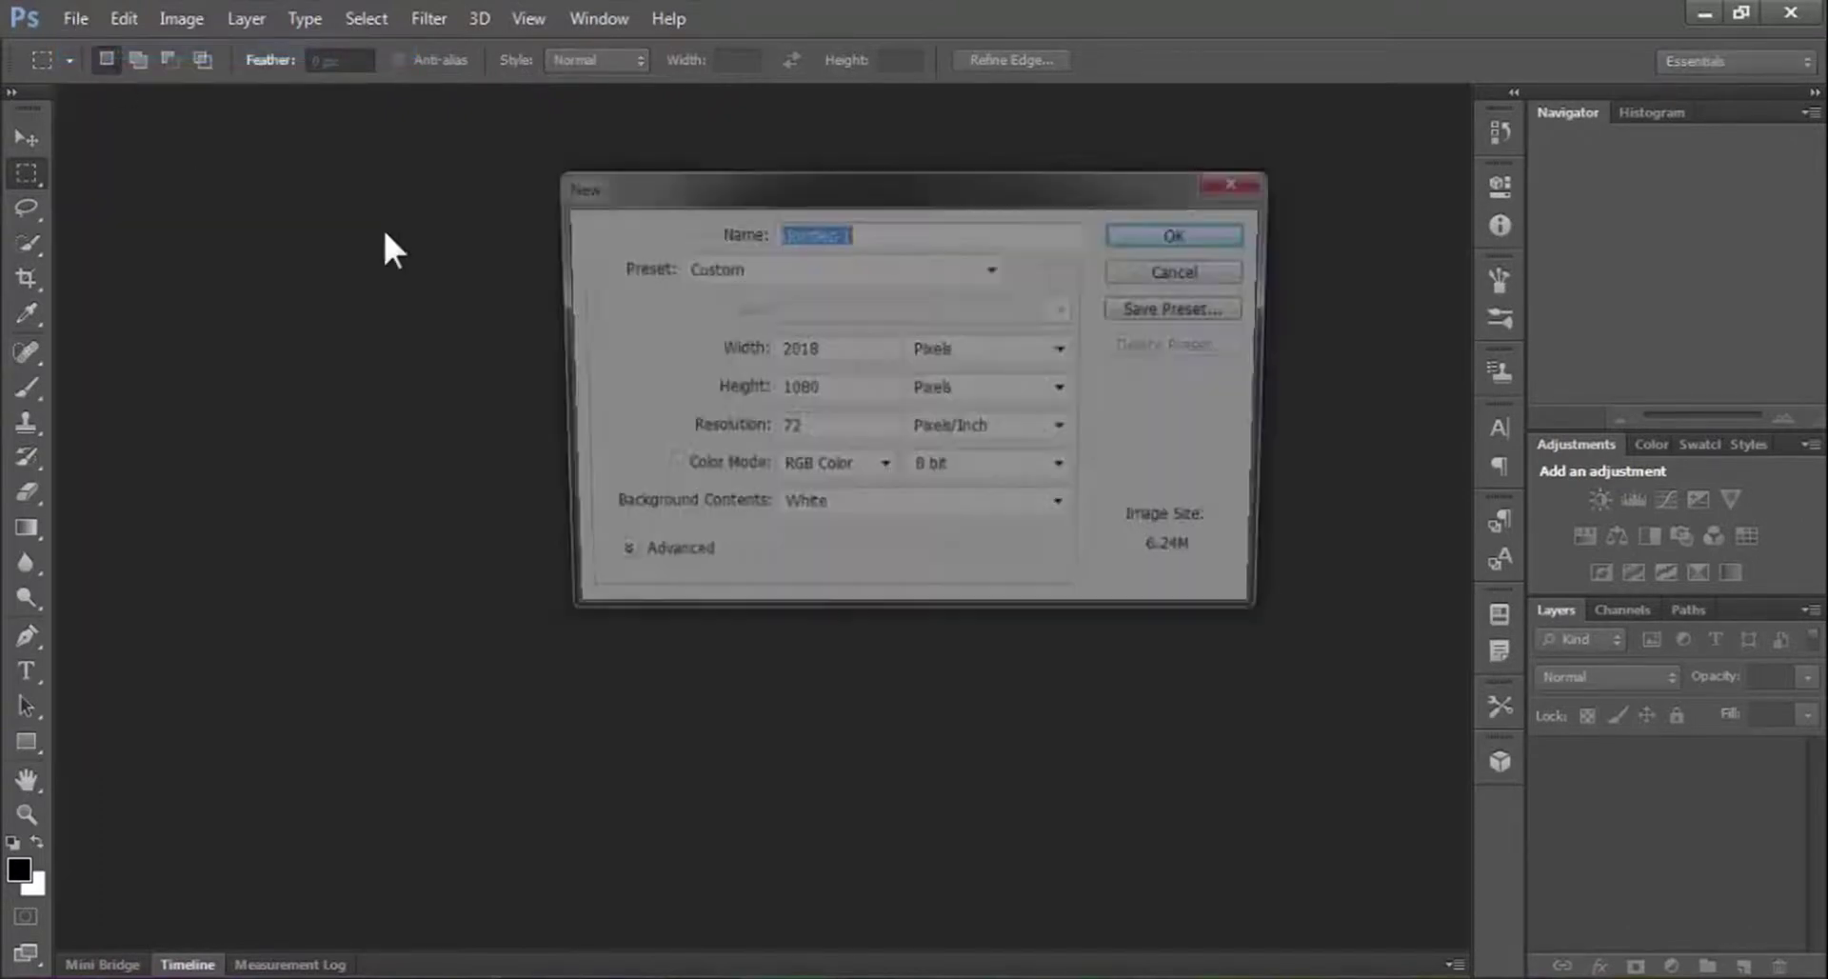
left_click(1061, 504)
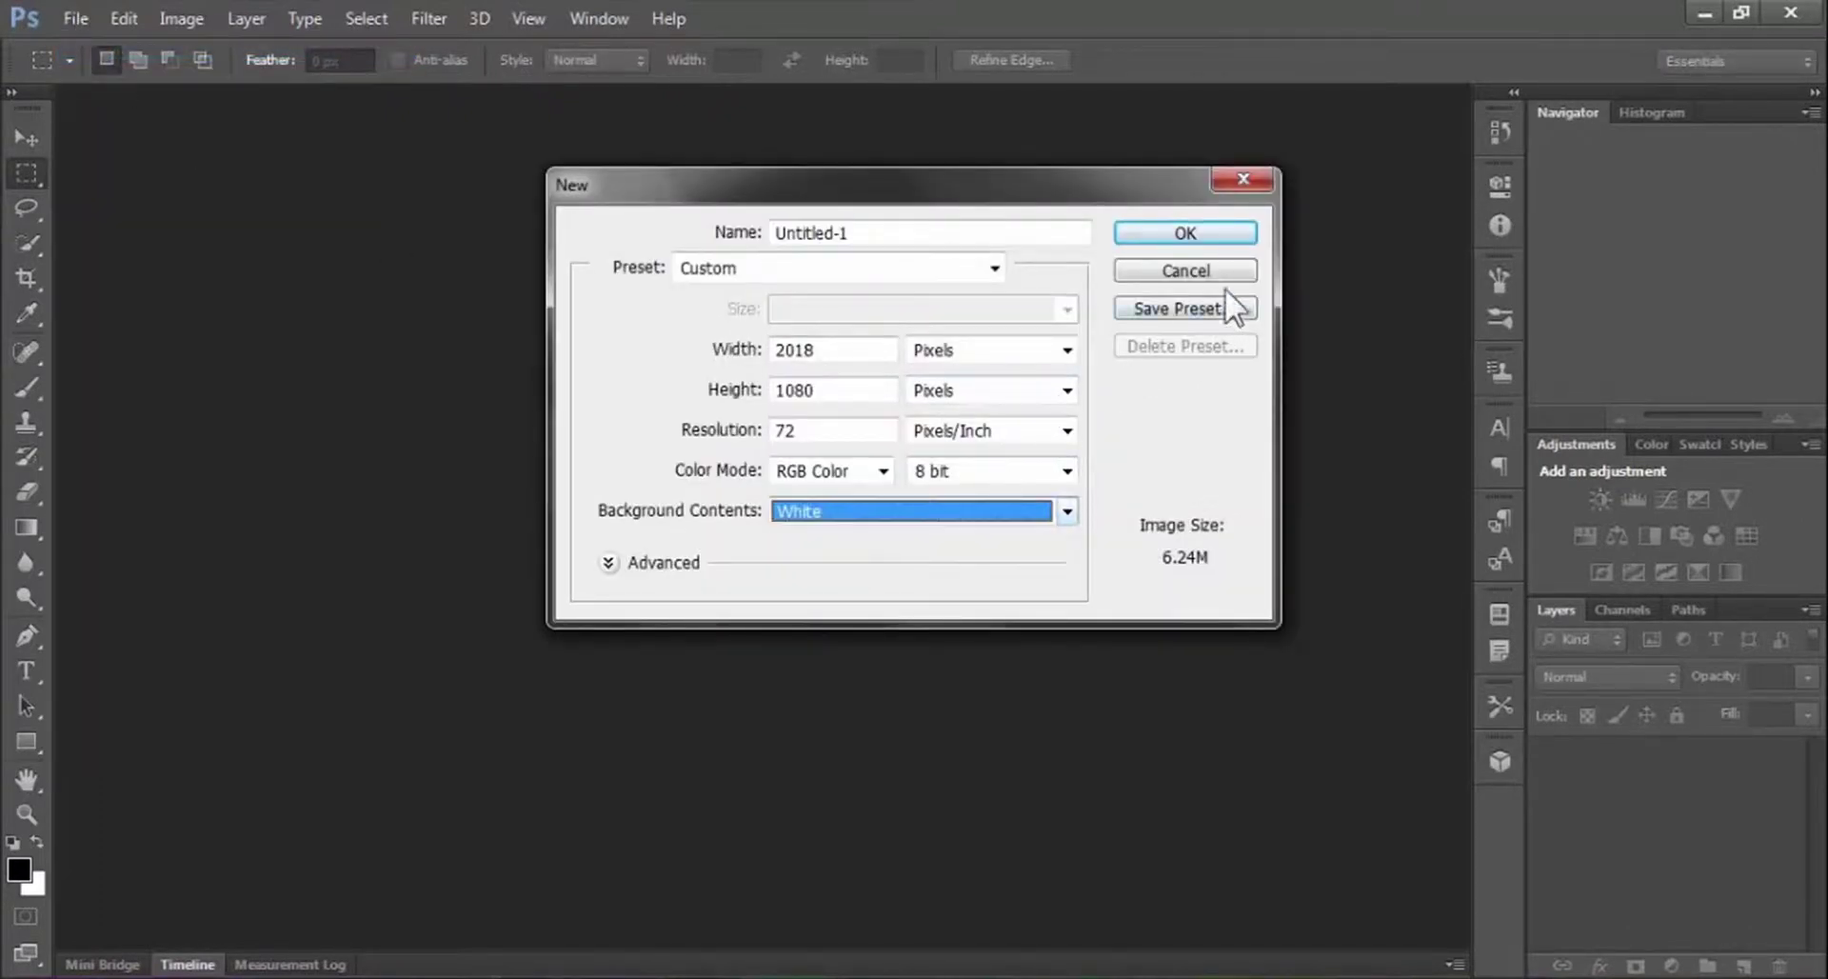
left_click(1197, 234)
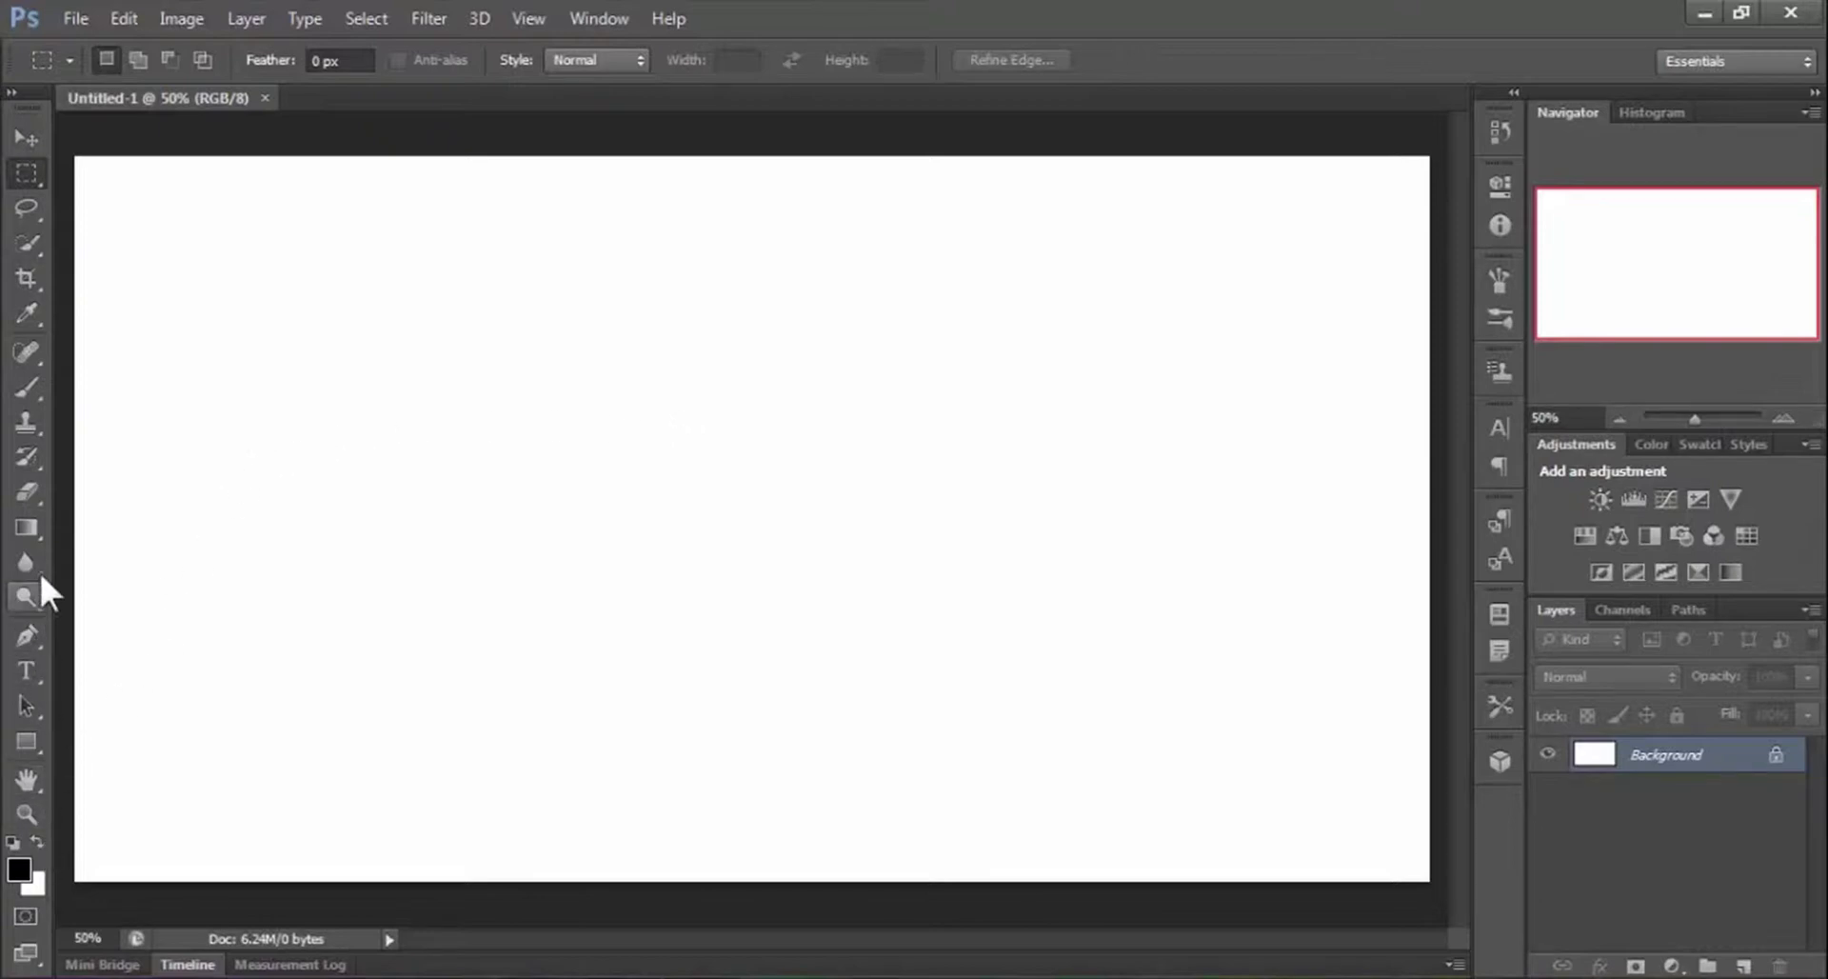
Fill the white Background layer with black using the Paint Bucket Tool.
left_click(30, 525)
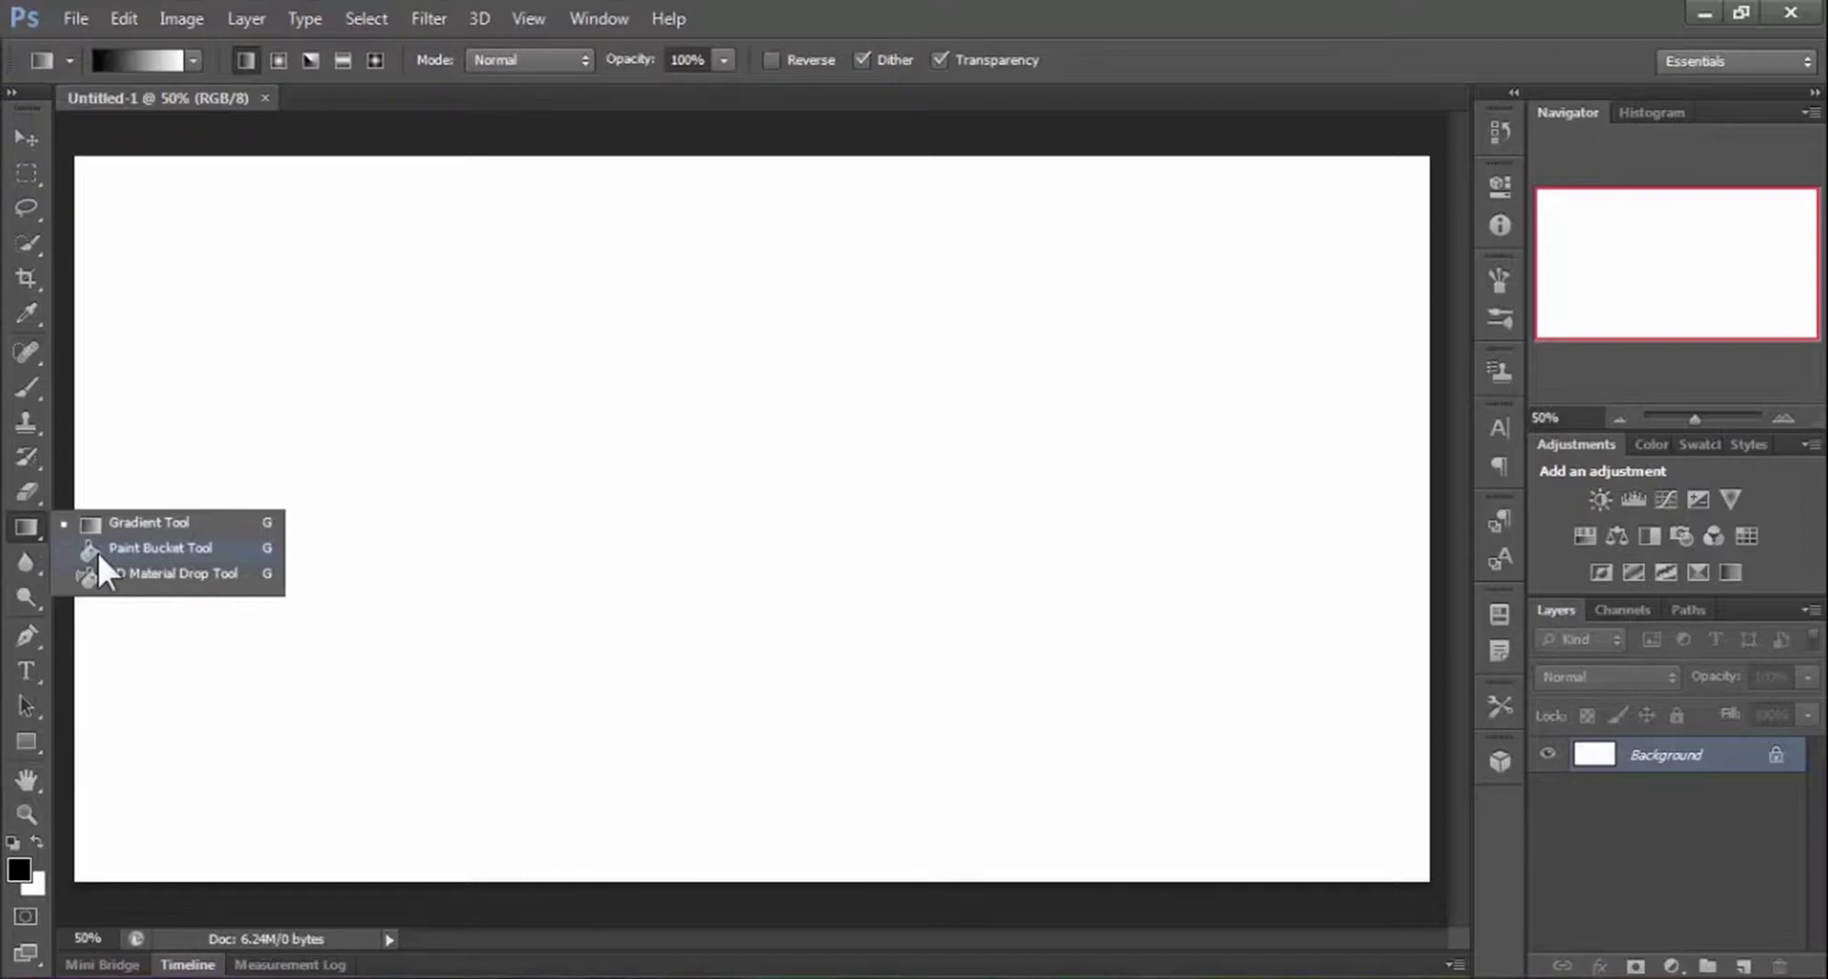
left_click(122, 549)
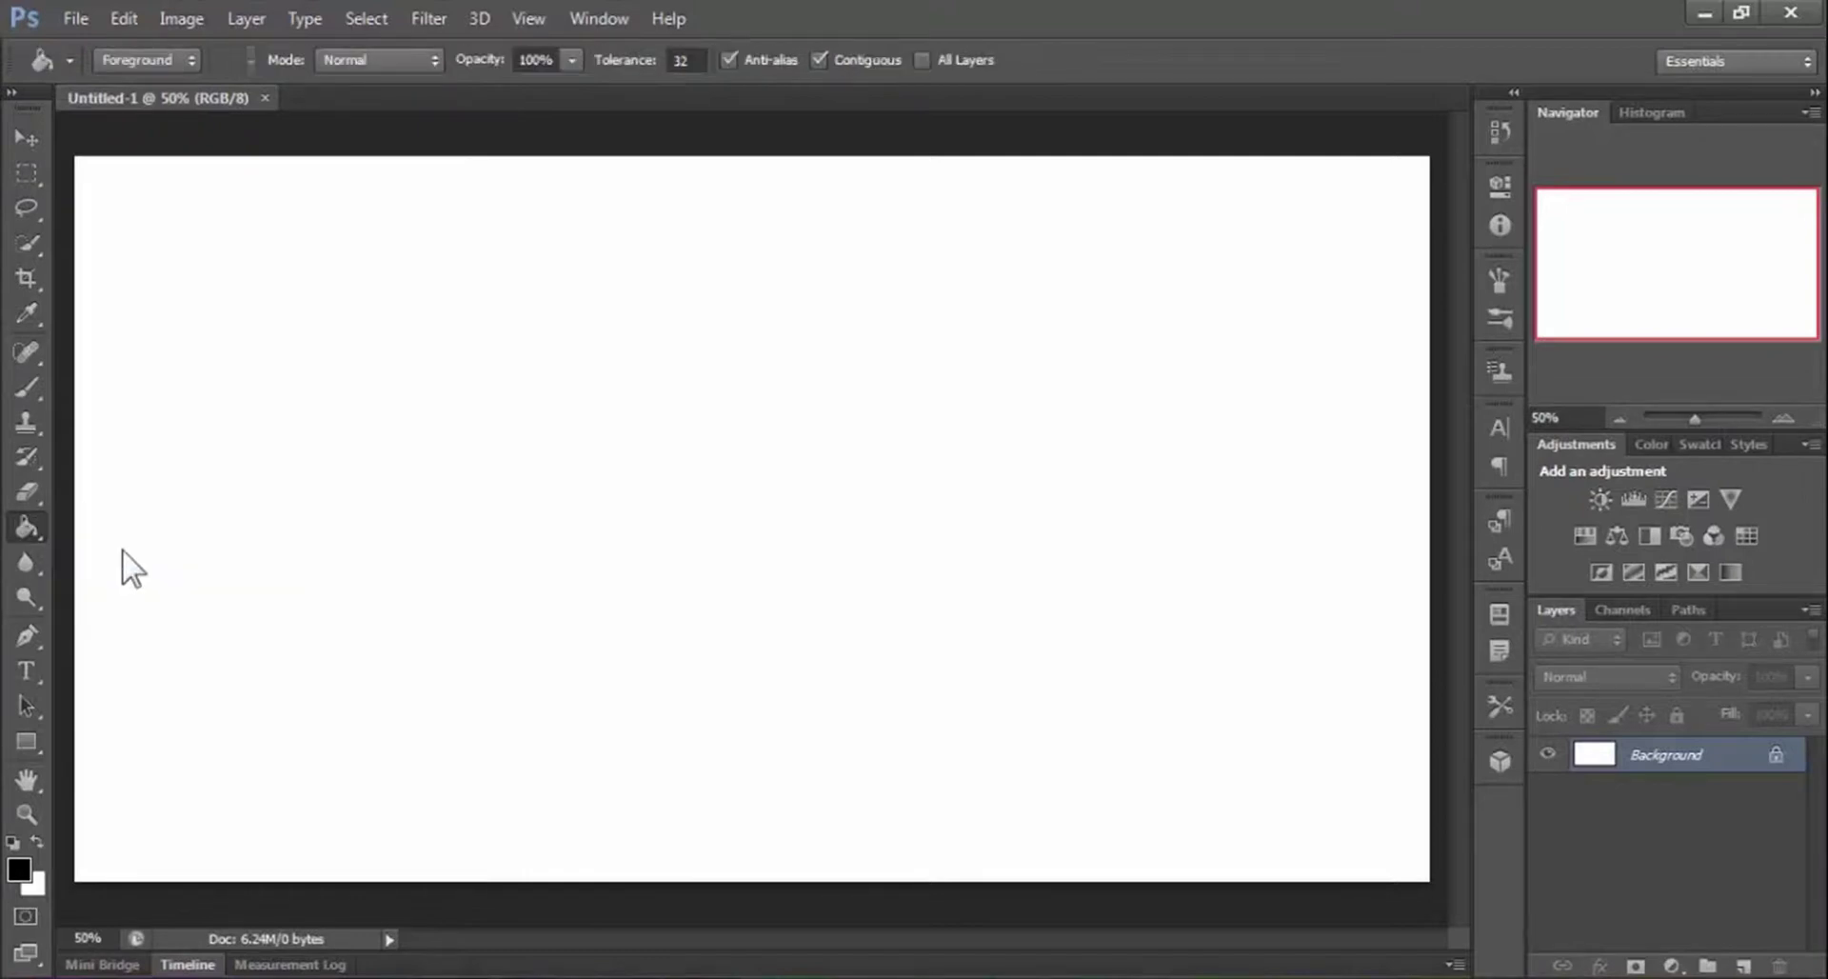
left_click(17, 871)
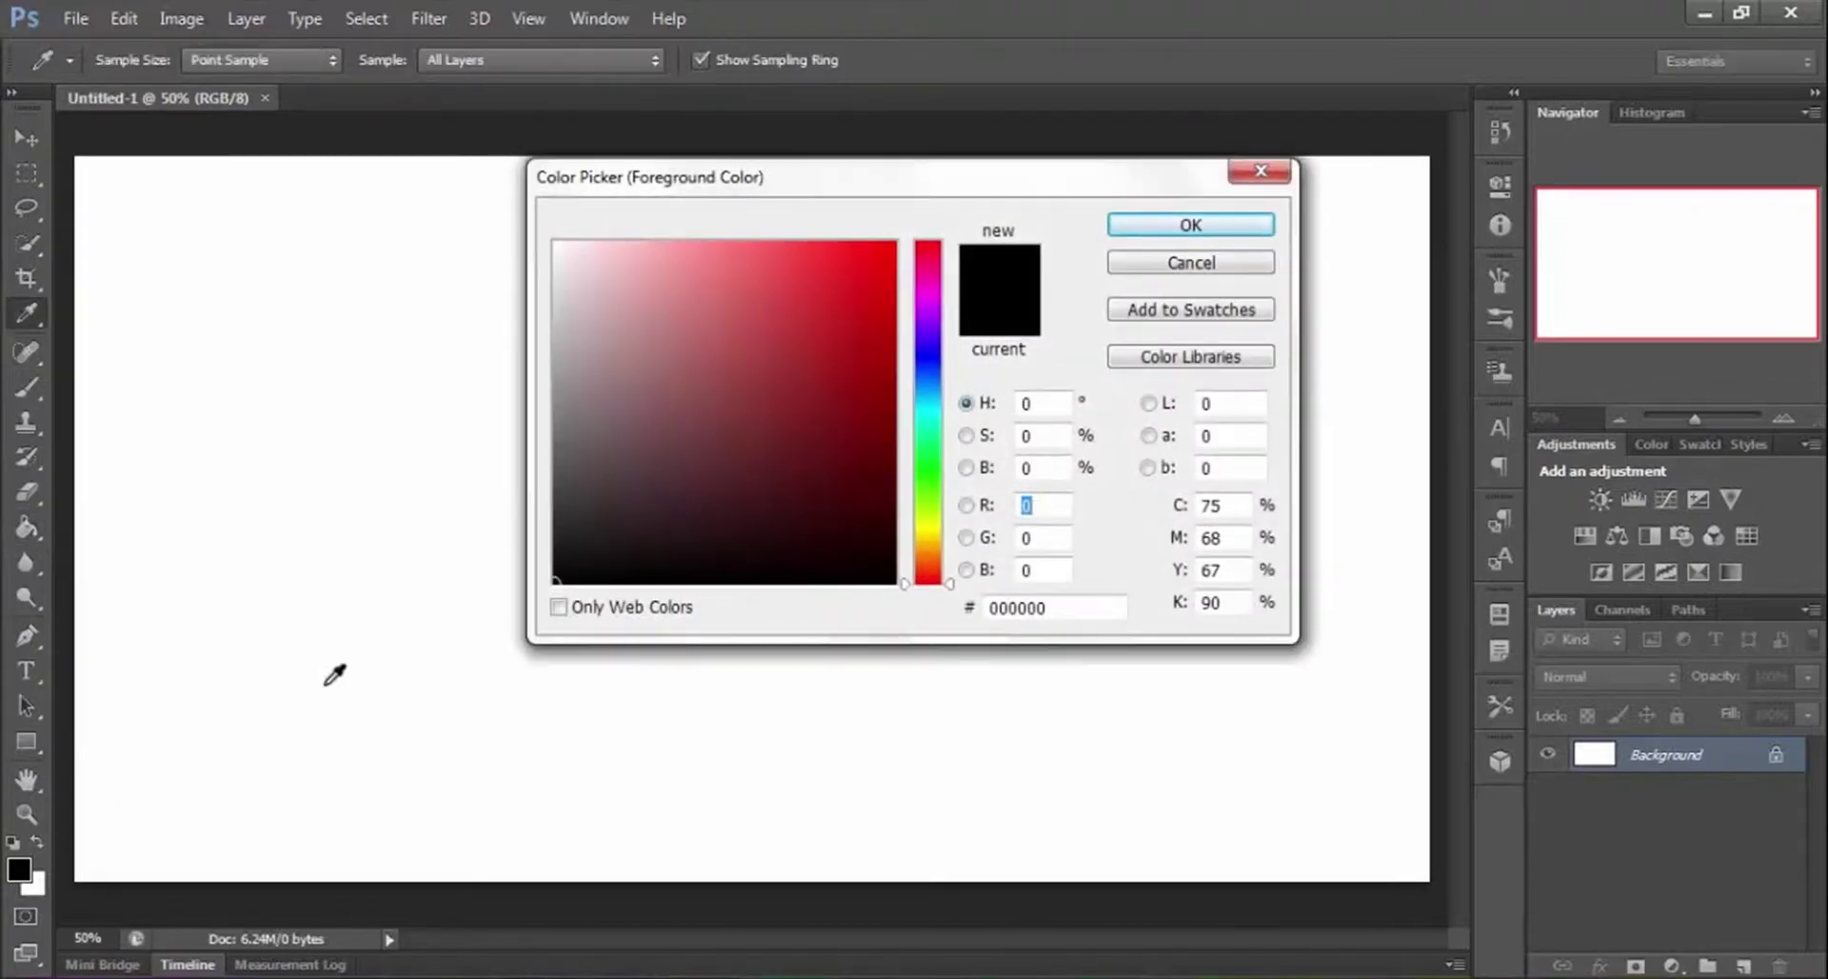
left_click(1162, 263)
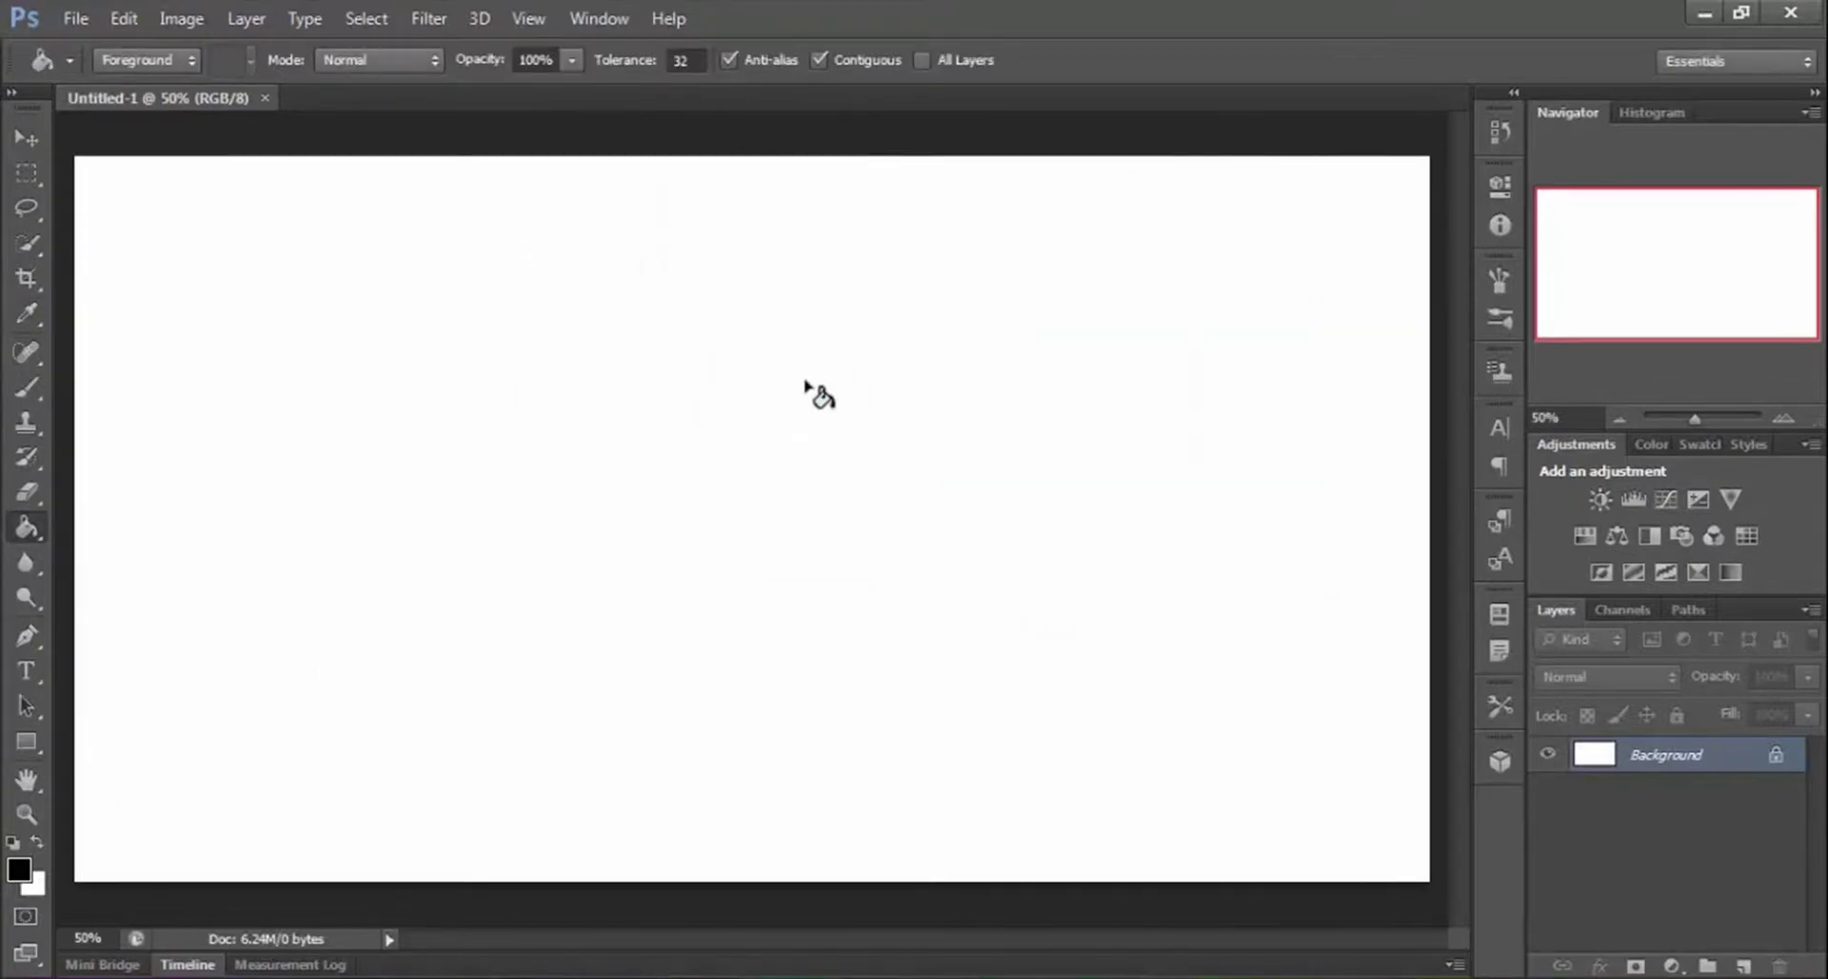
left_click(792, 387)
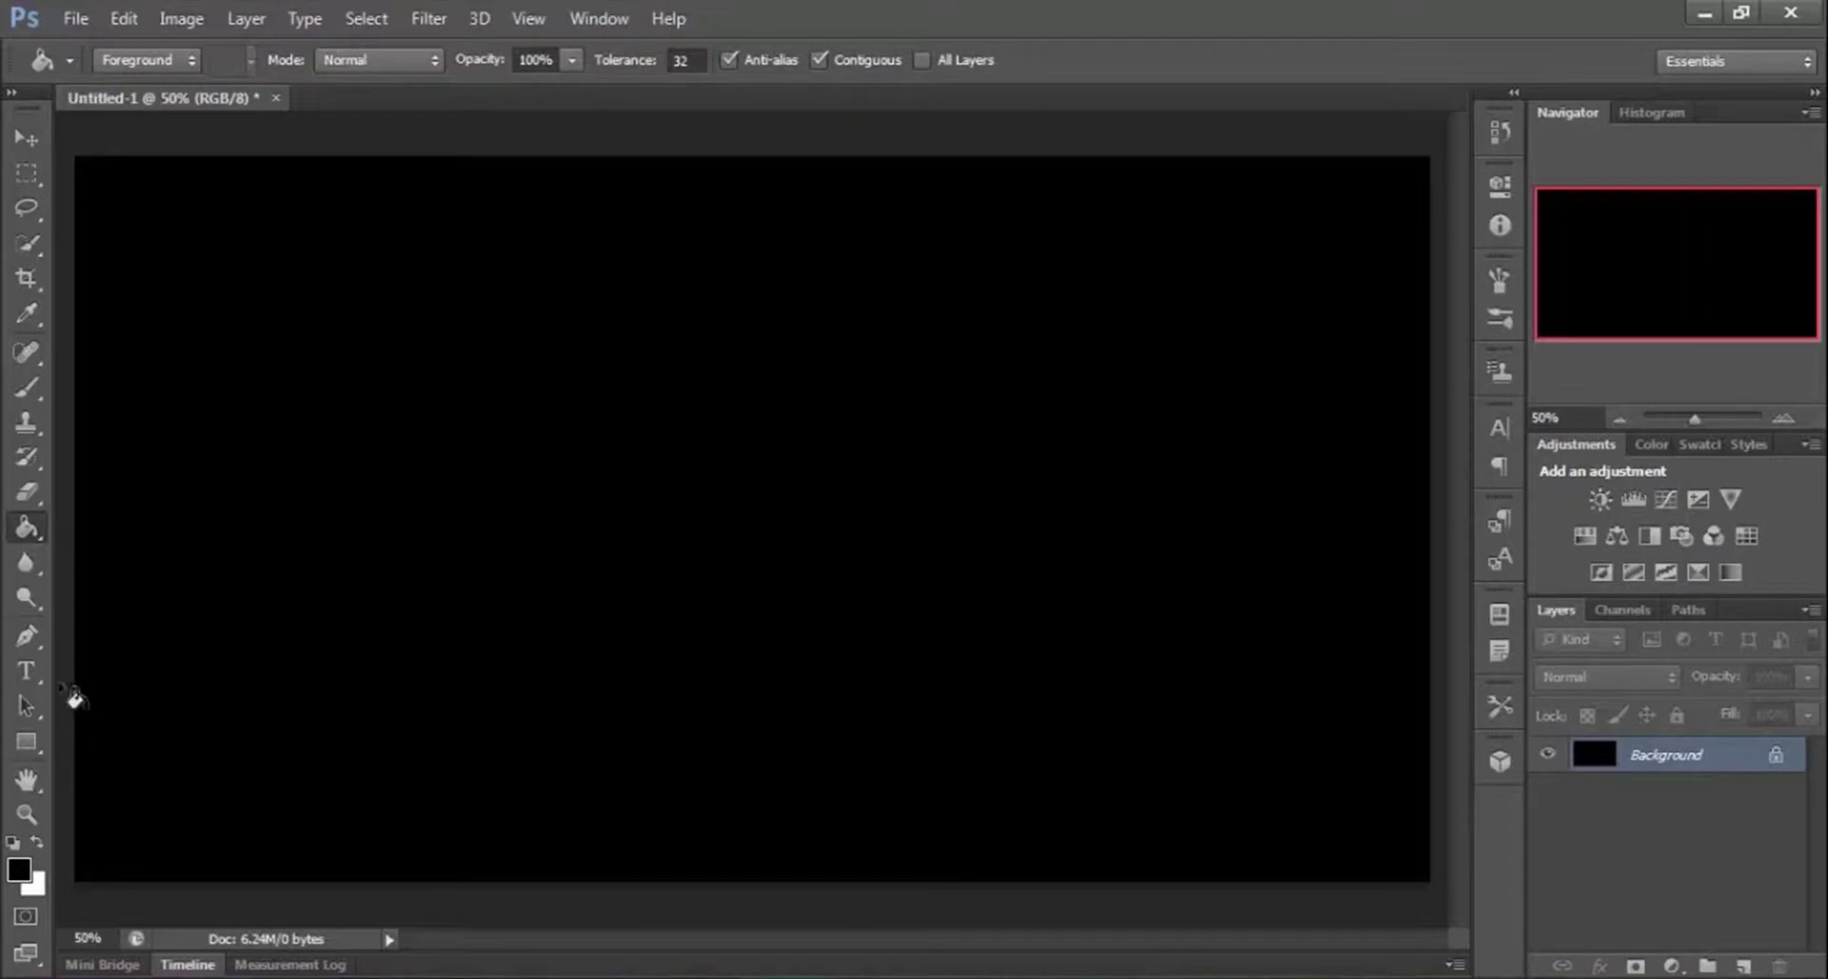
Activate the Type tool and set its text color to white.
left_click(32, 670)
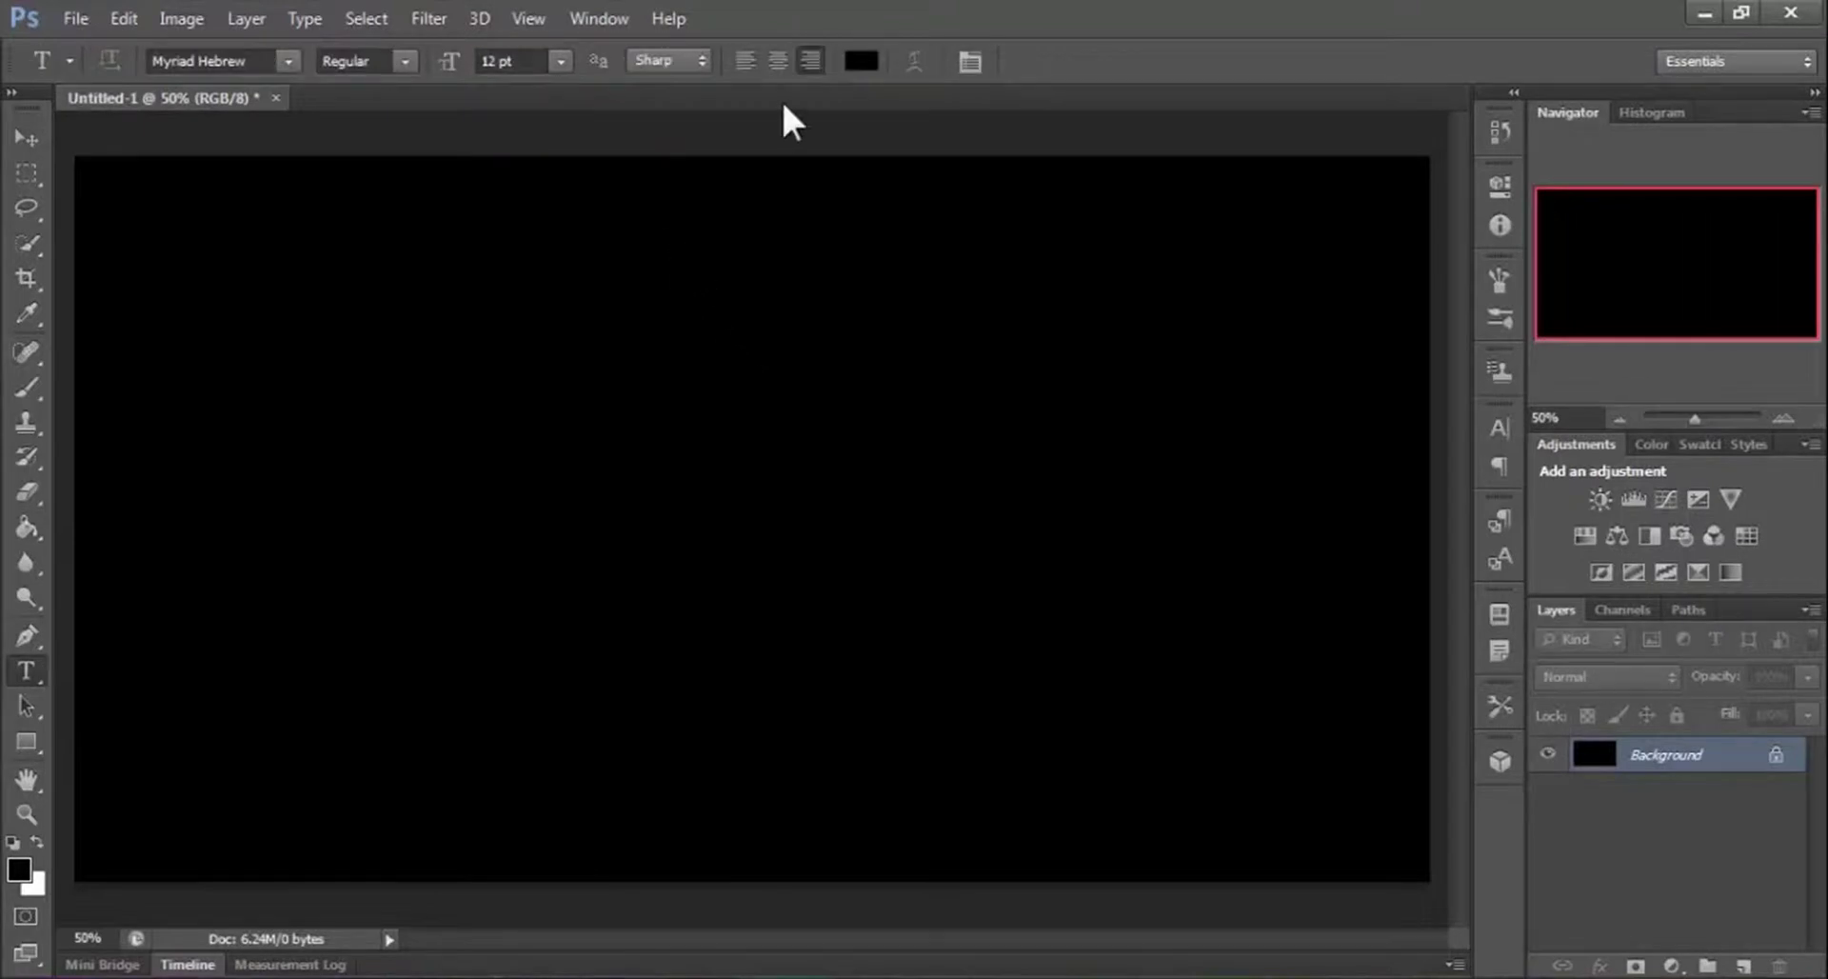
left_click(862, 61)
mouse_move(739, 314)
left_mouse_down()
mouse_move(533, 210)
mouse_move(592, 227)
left_mouse_up()
left_click(1126, 223)
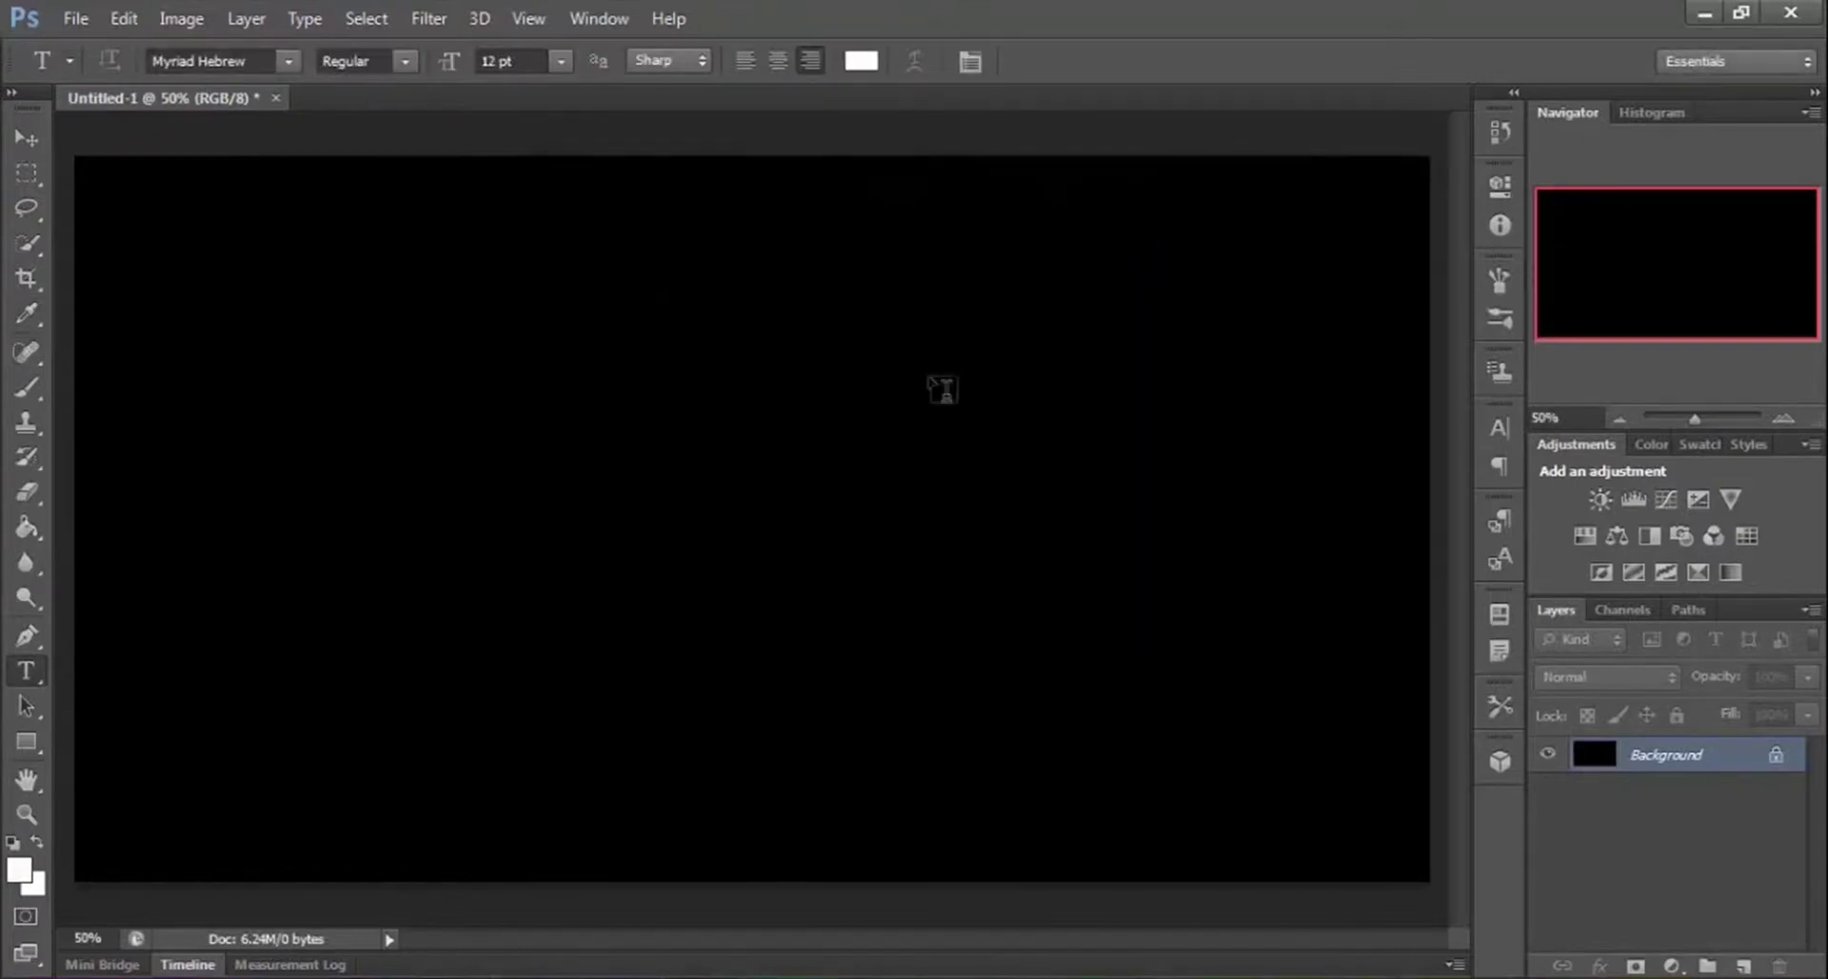
Add the left-aligned text "SS developers" at 103 pt near the middle of the canvas.
left_click(571, 509)
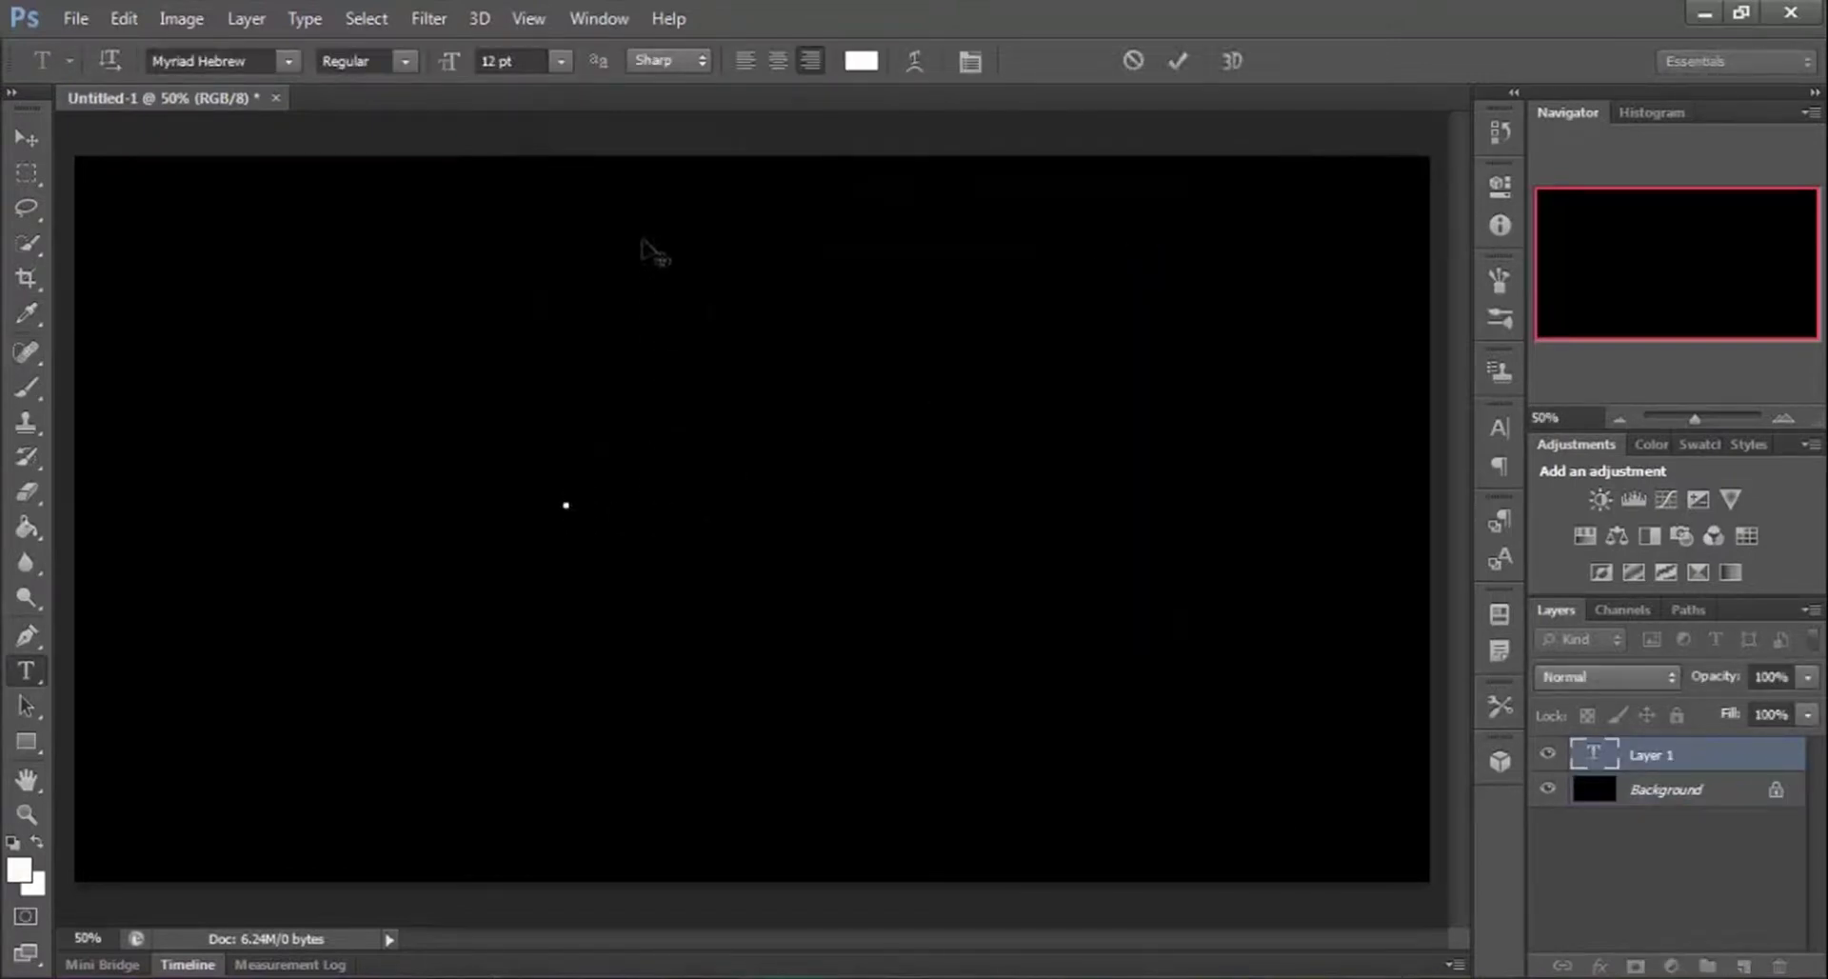
left_click_drag(474, 72, 575, 75)
type("SS")
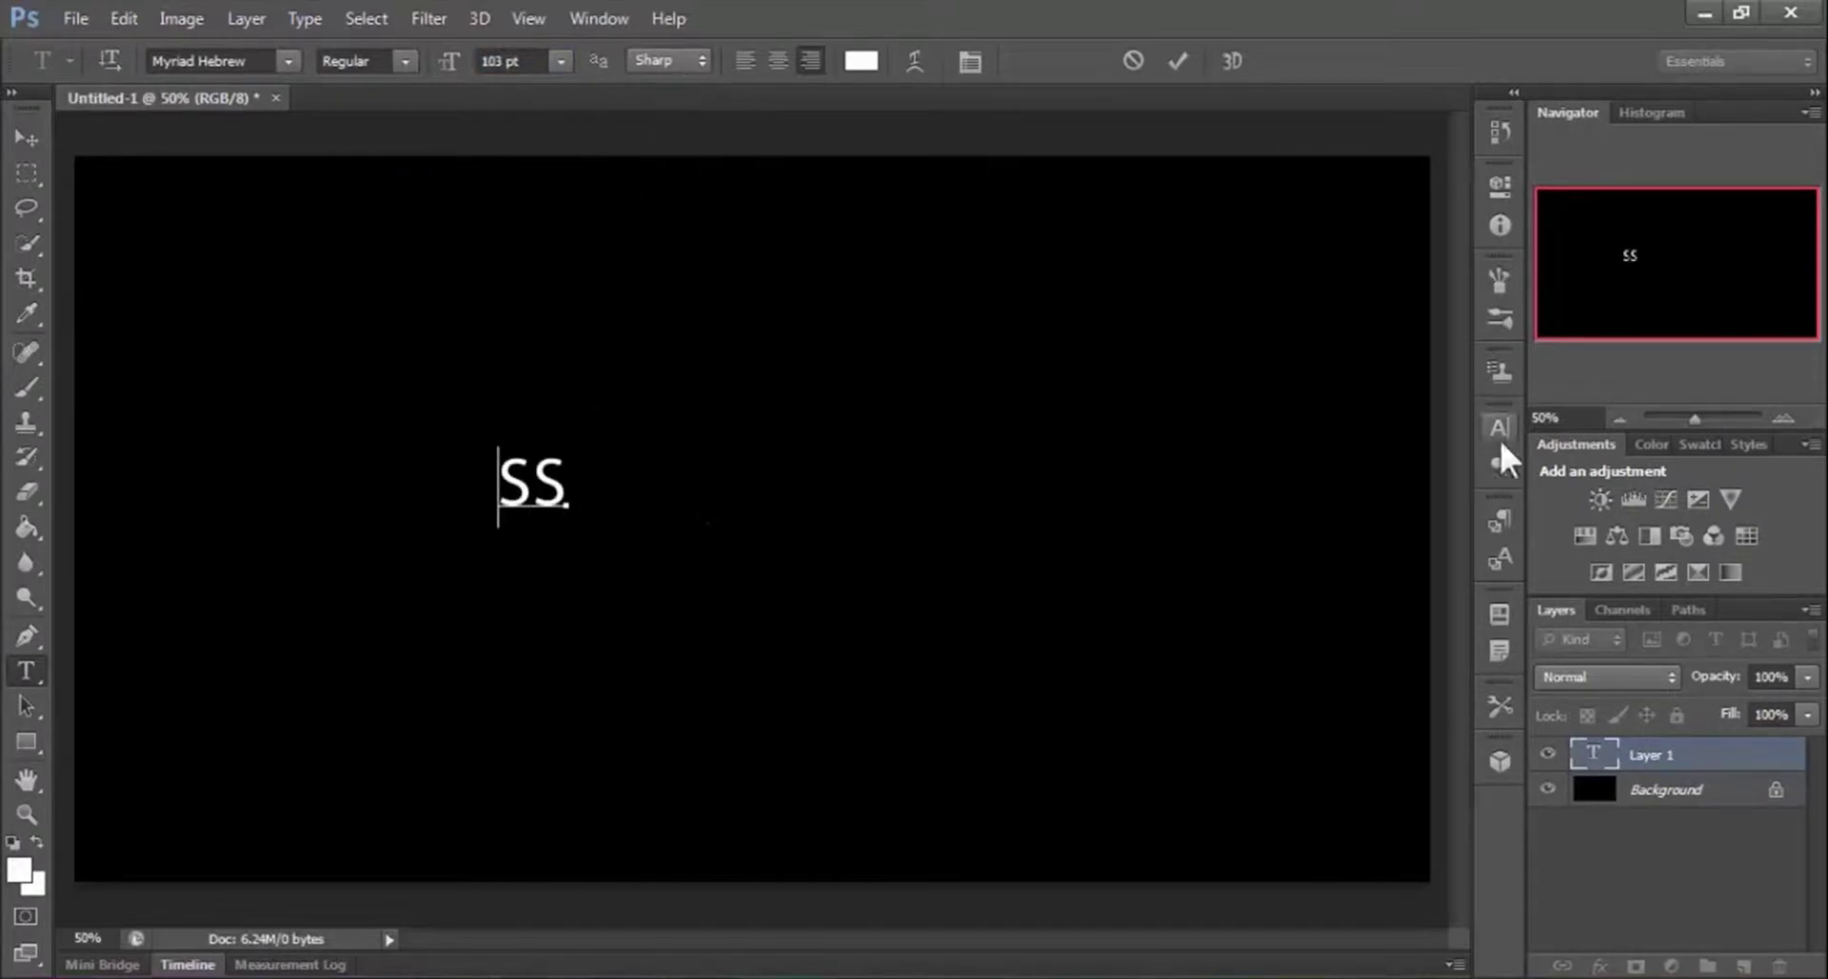
left_click(1500, 466)
left_click(1213, 598)
left_click(1423, 408)
type("developers")
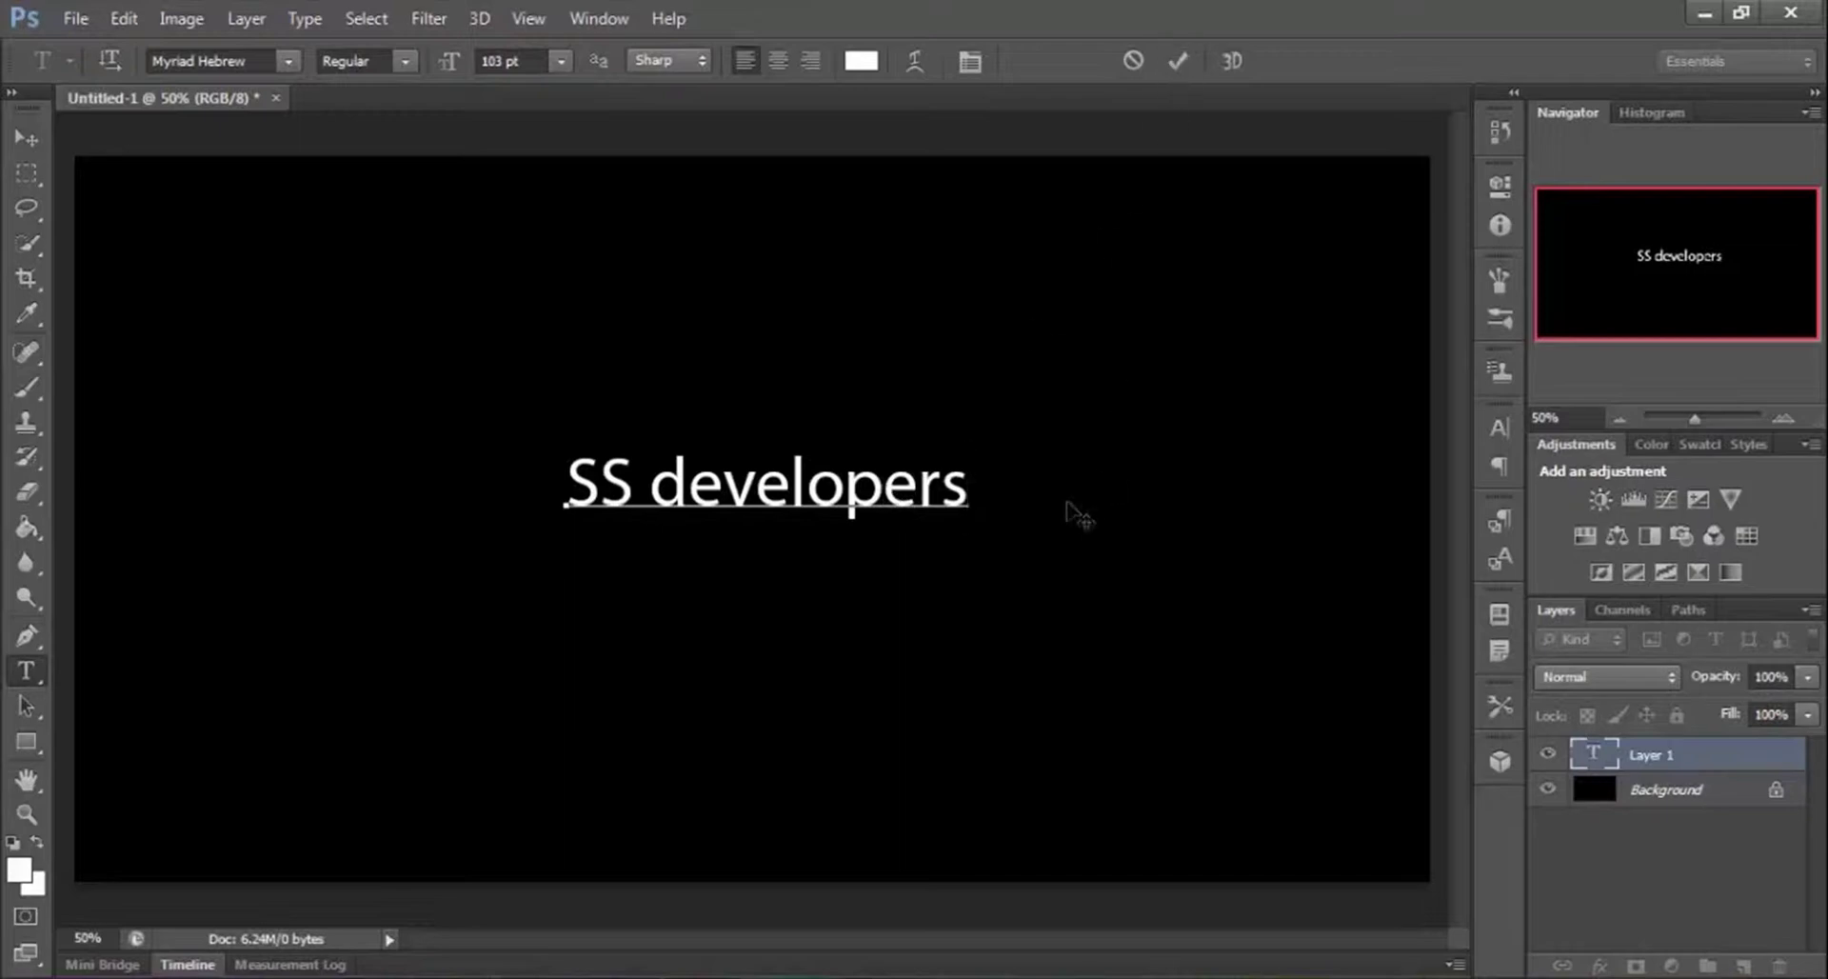
Add a second line reading "Channel" below "SS developers".
key("Return")
type("c")
key("BackSpace")
type("Cha")
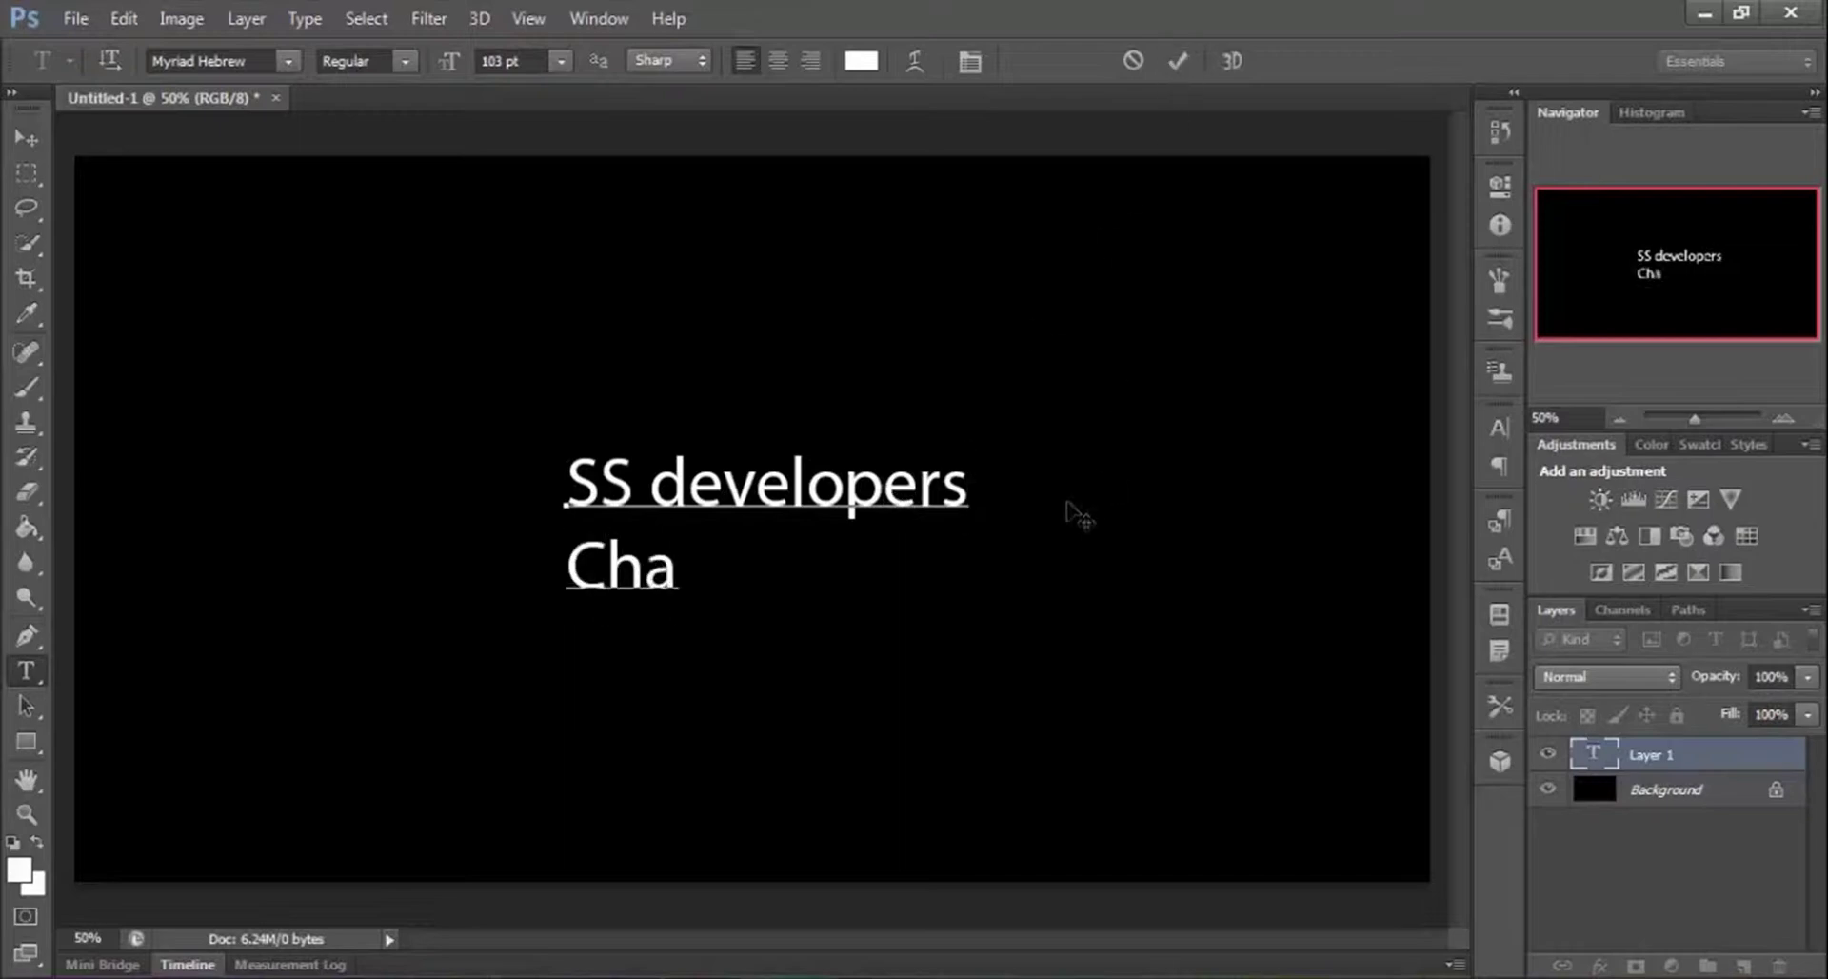
type("nnel")
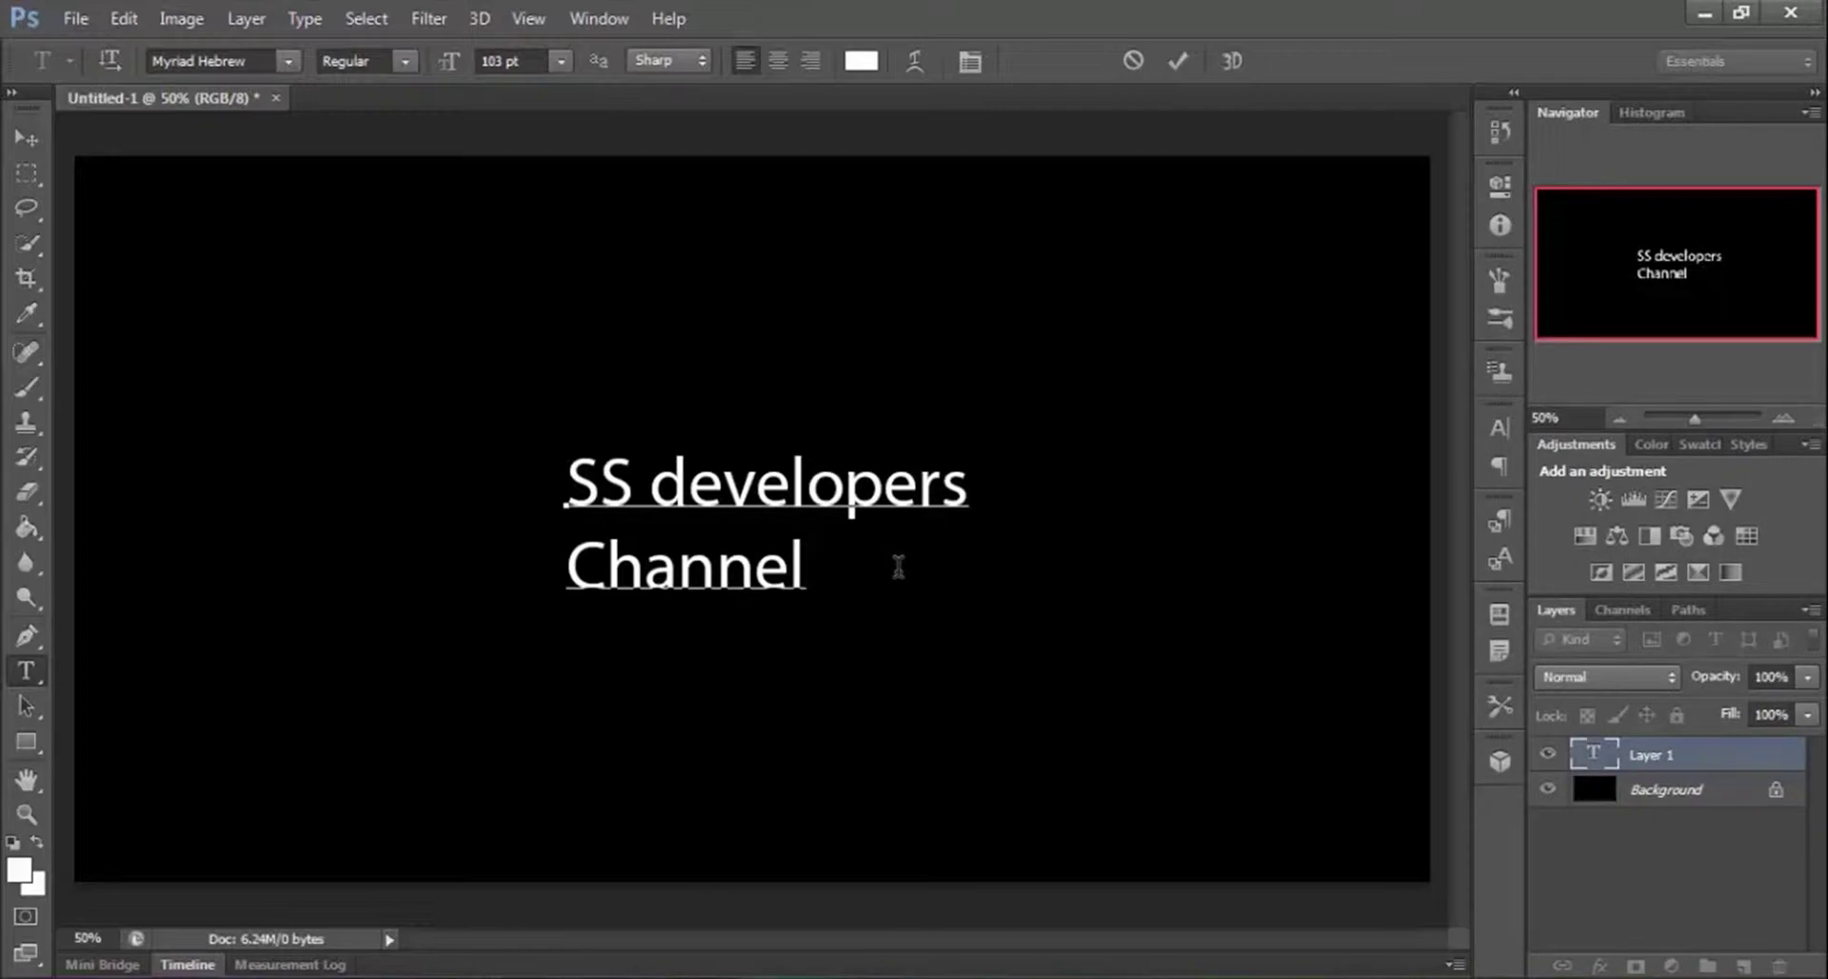
Change the "SS developers" line to the AngsanaUPC font and enlarge it to about 269 pt.
key("ctrl+Home")
key("ctrl+shift+Right")
key("ctrl+shift+Right")
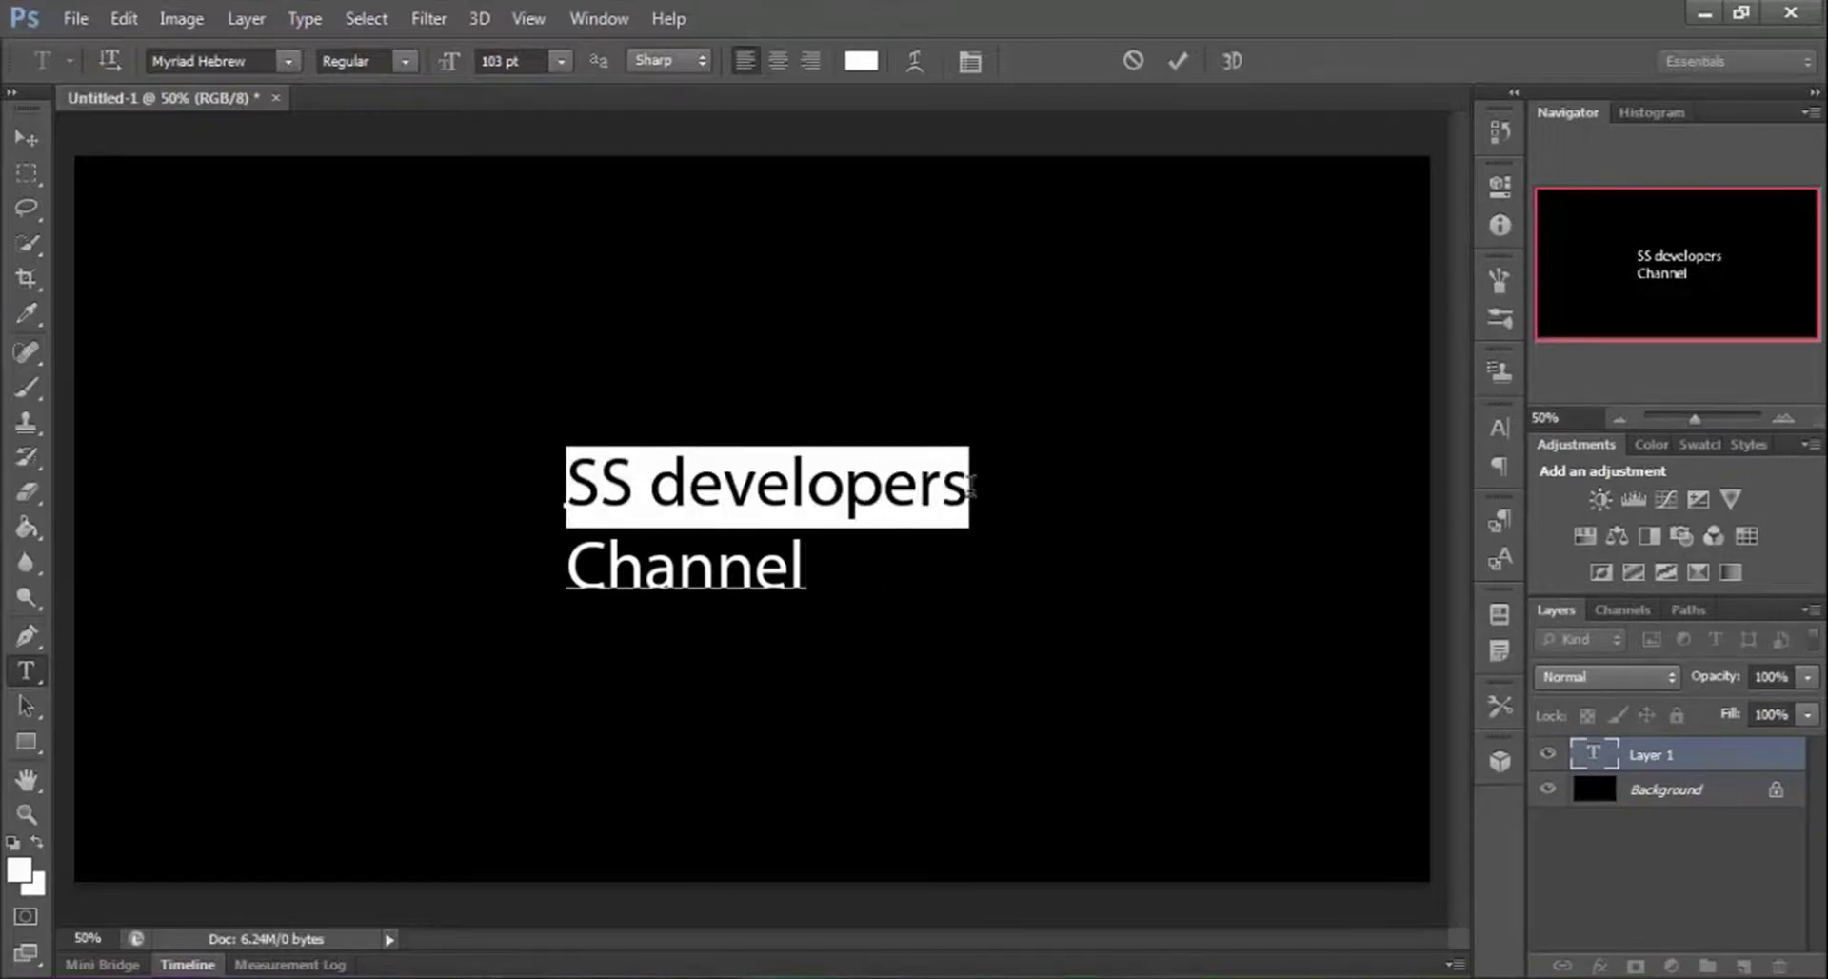
left_click(262, 59)
scroll(262, 59, "up", 20)
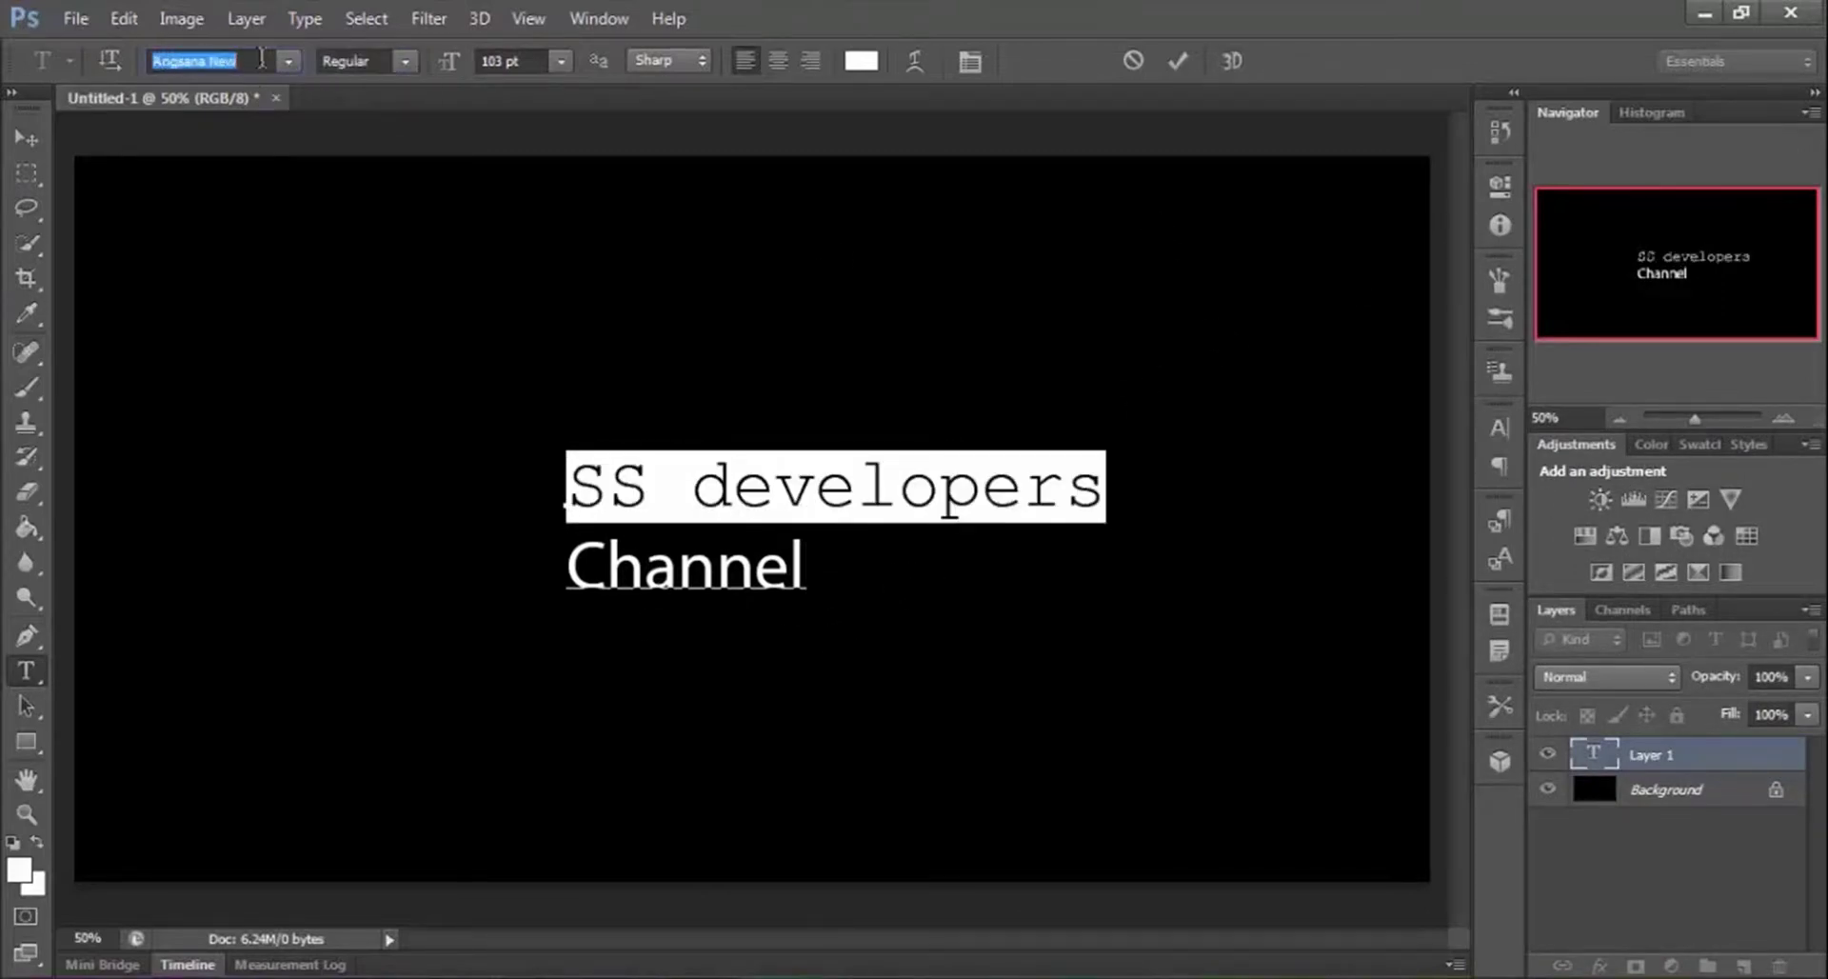
scroll(262, 59, "up", 10)
left_click_drag(449, 60, 562, 82)
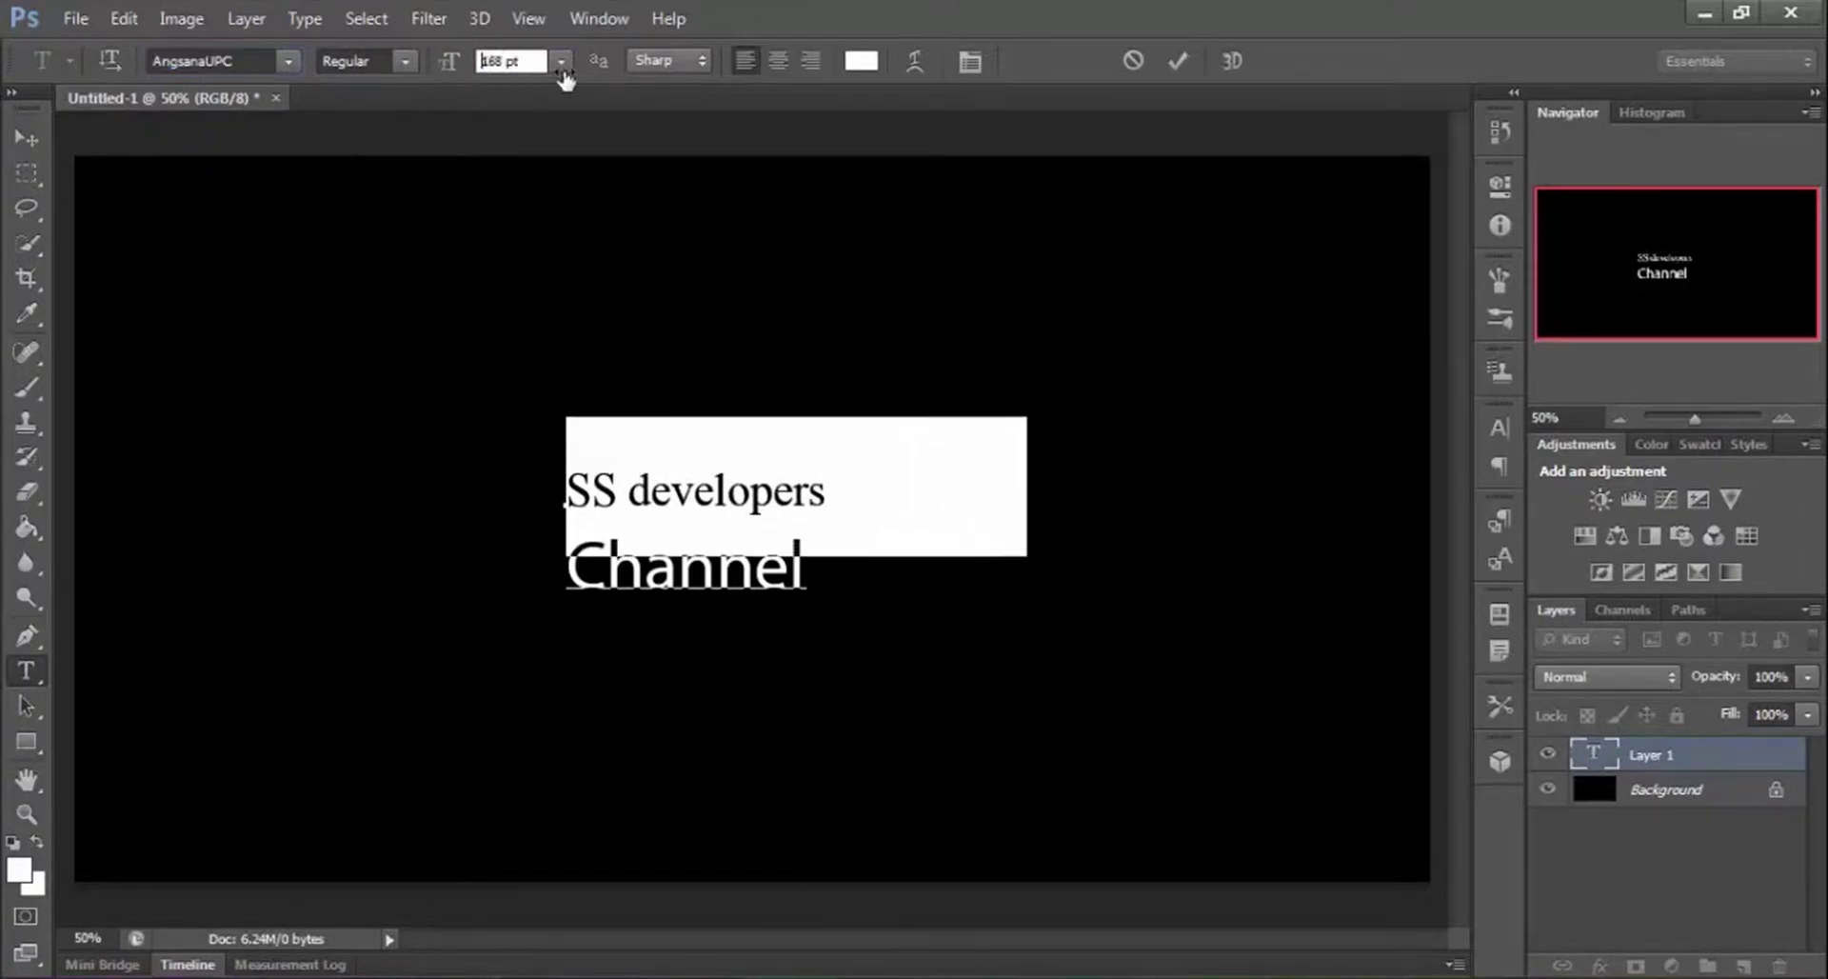
left_click_drag(450, 65, 425, 73)
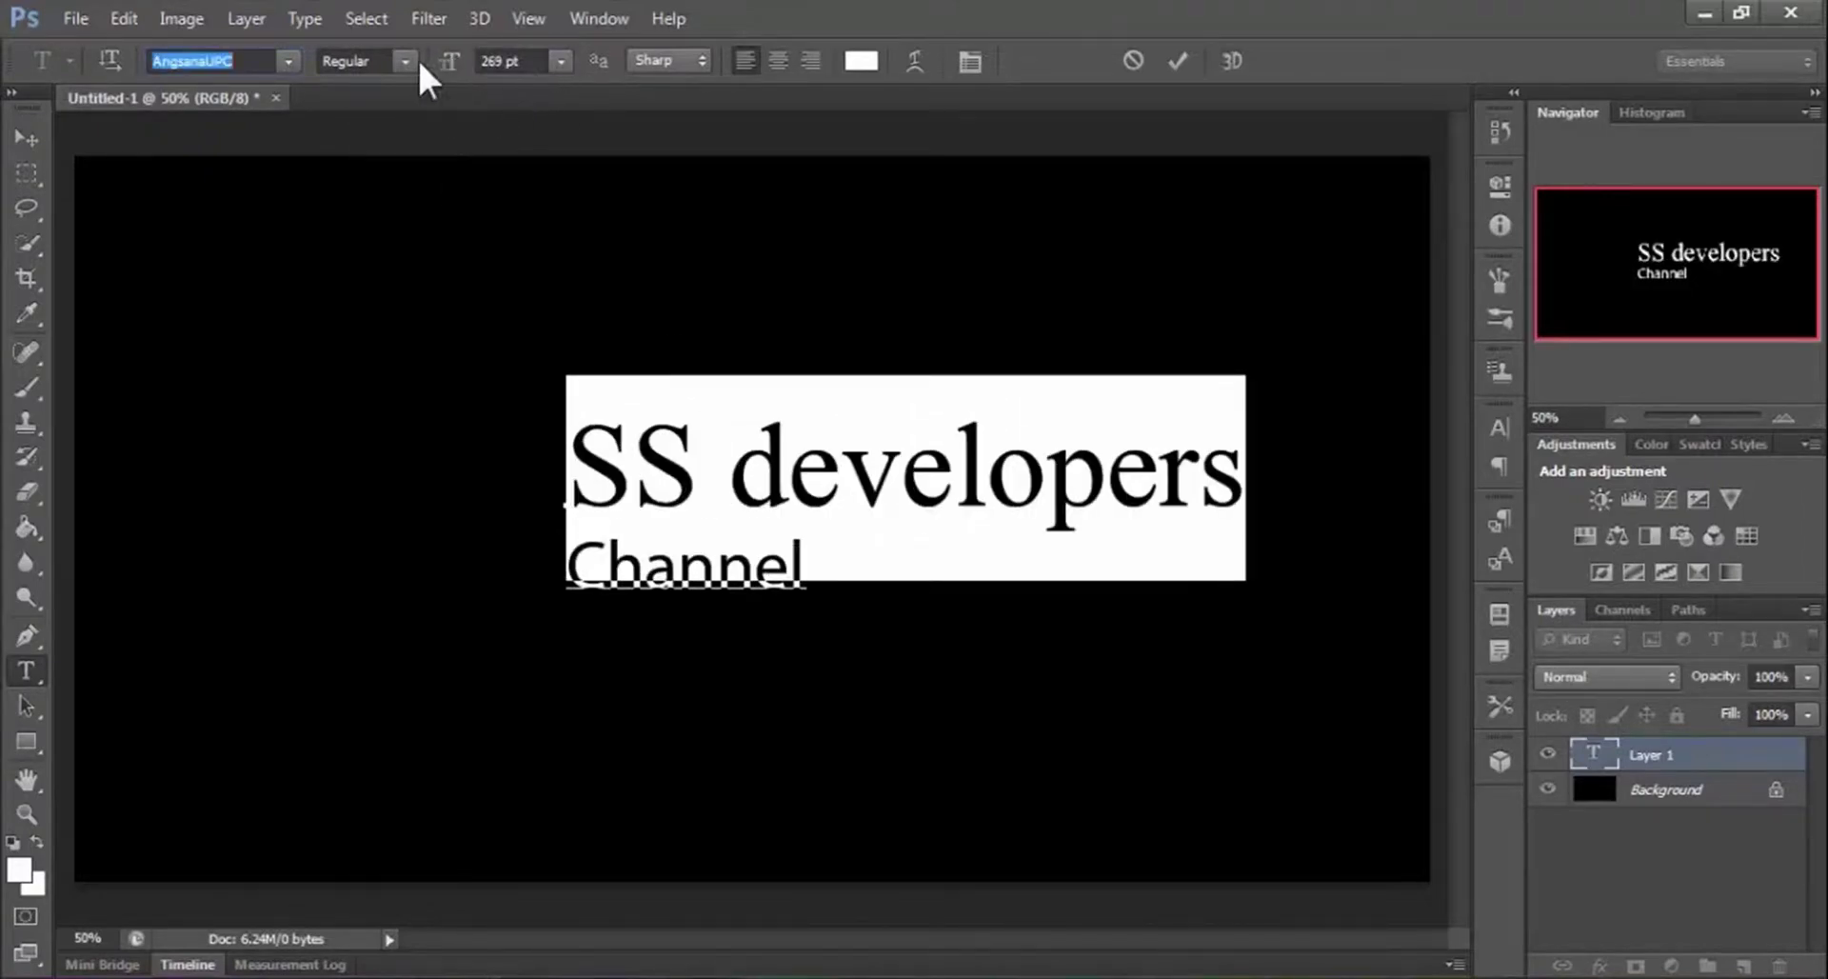
Indent "Channel" with spaces so it sits under the end of "SS developers", and slightly increase the line spacing.
left_click(1179, 60)
left_click(571, 566)
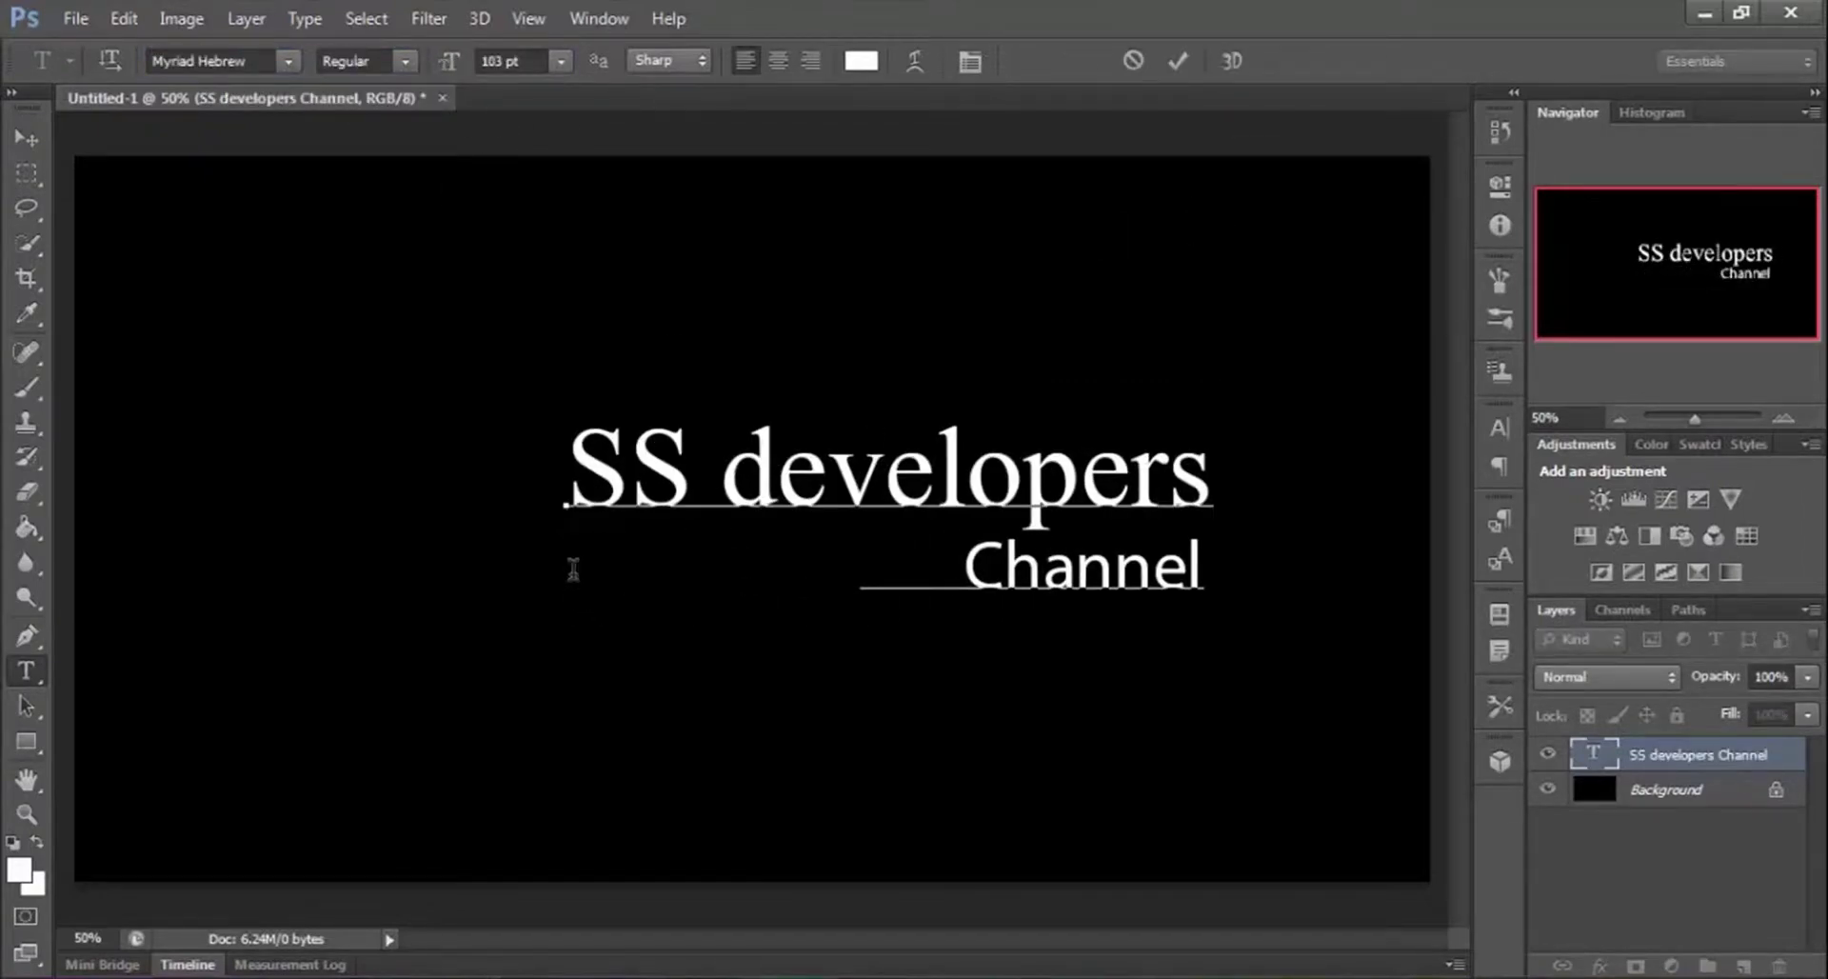
key("ctrl+a")
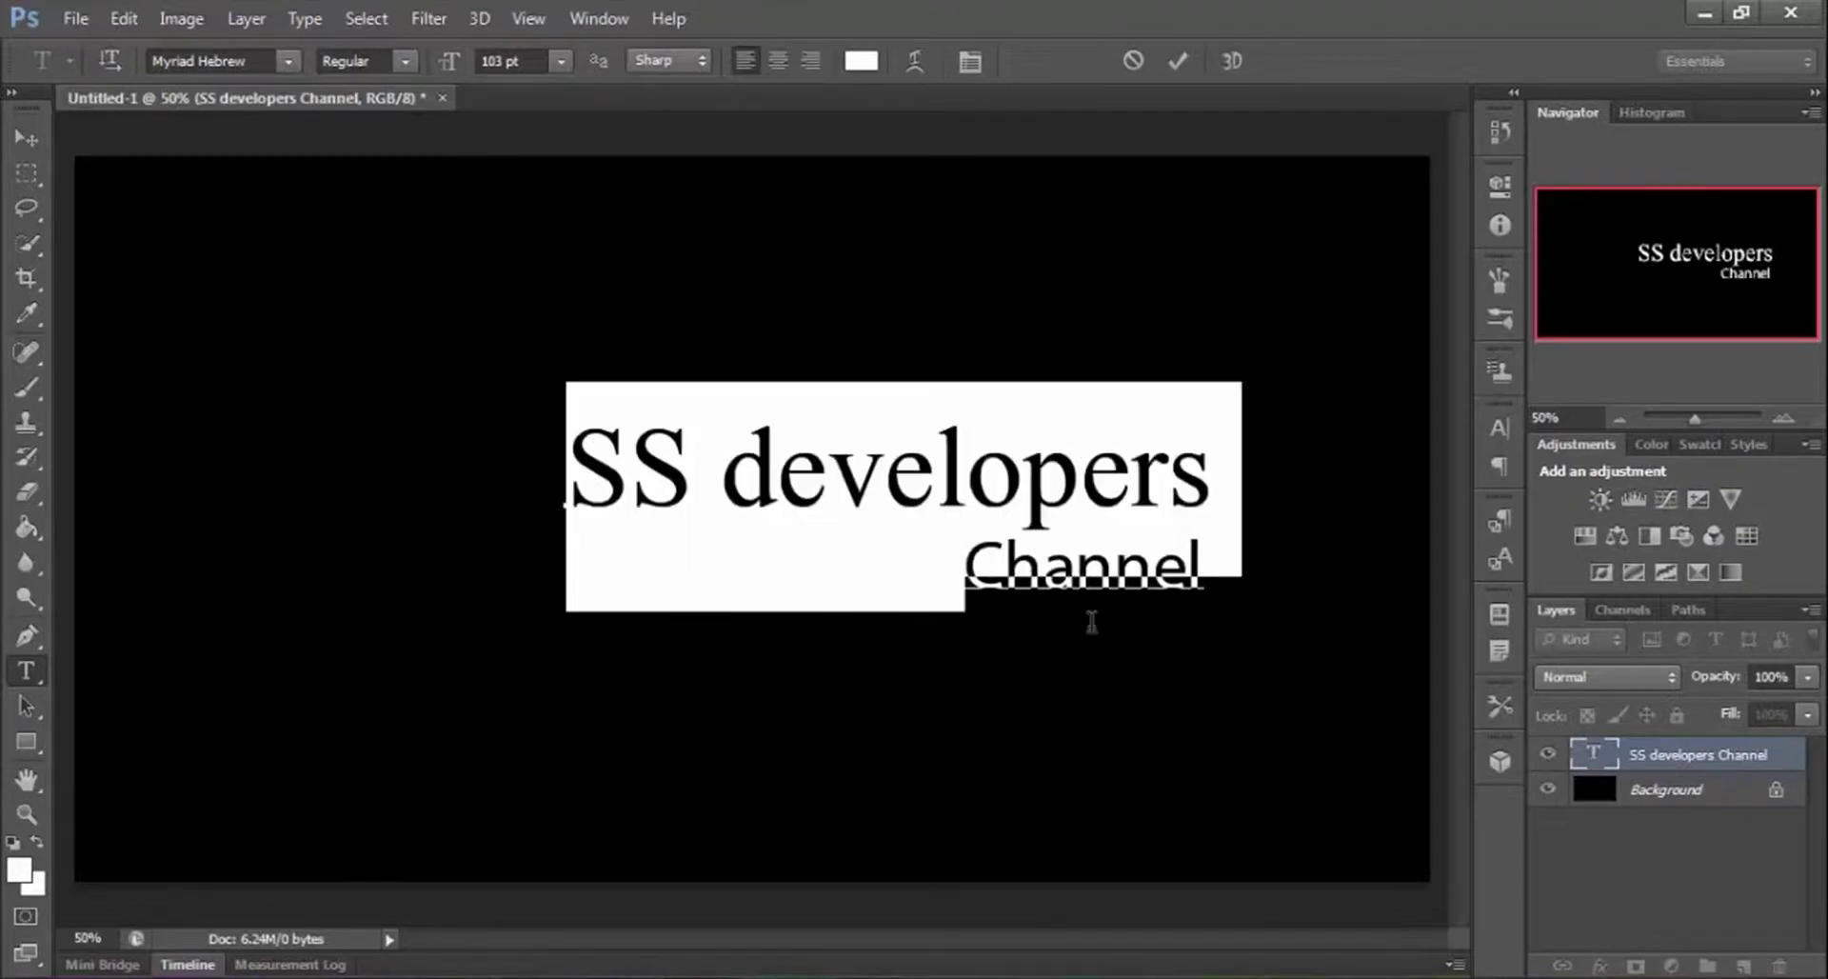
left_click(1500, 427)
left_click_drag(1342, 482, 1389, 486)
left_click(1500, 428)
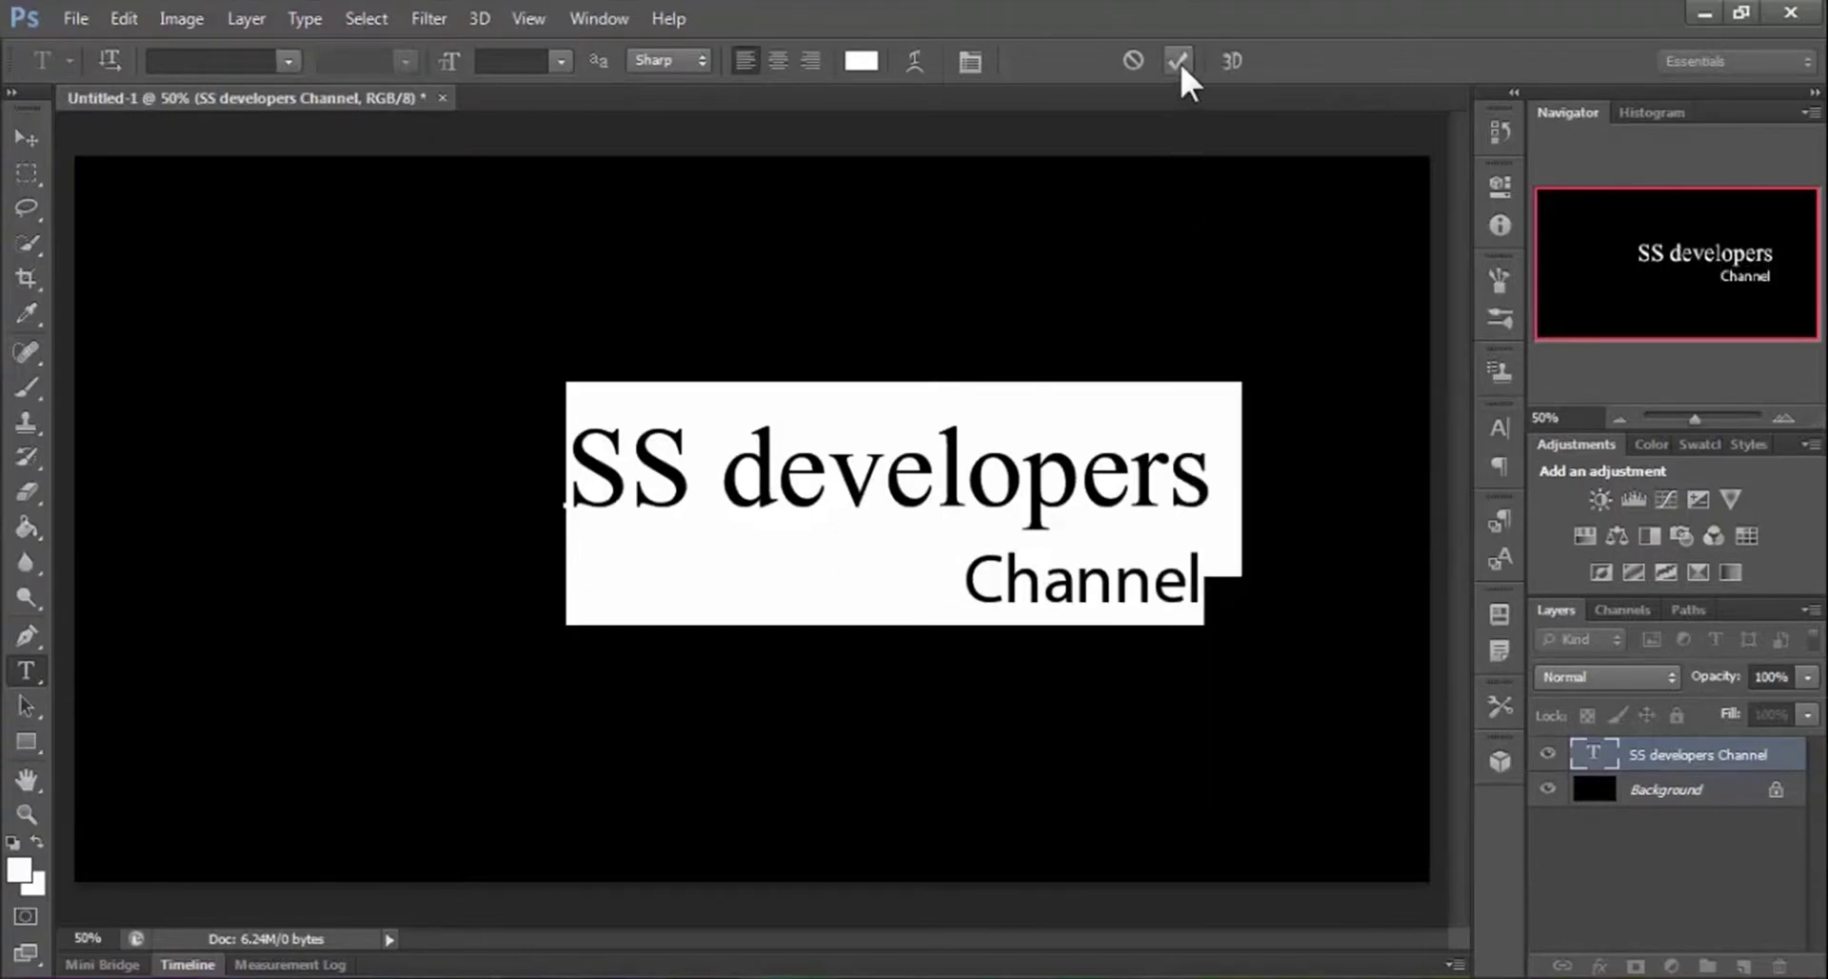
left_click(1179, 60)
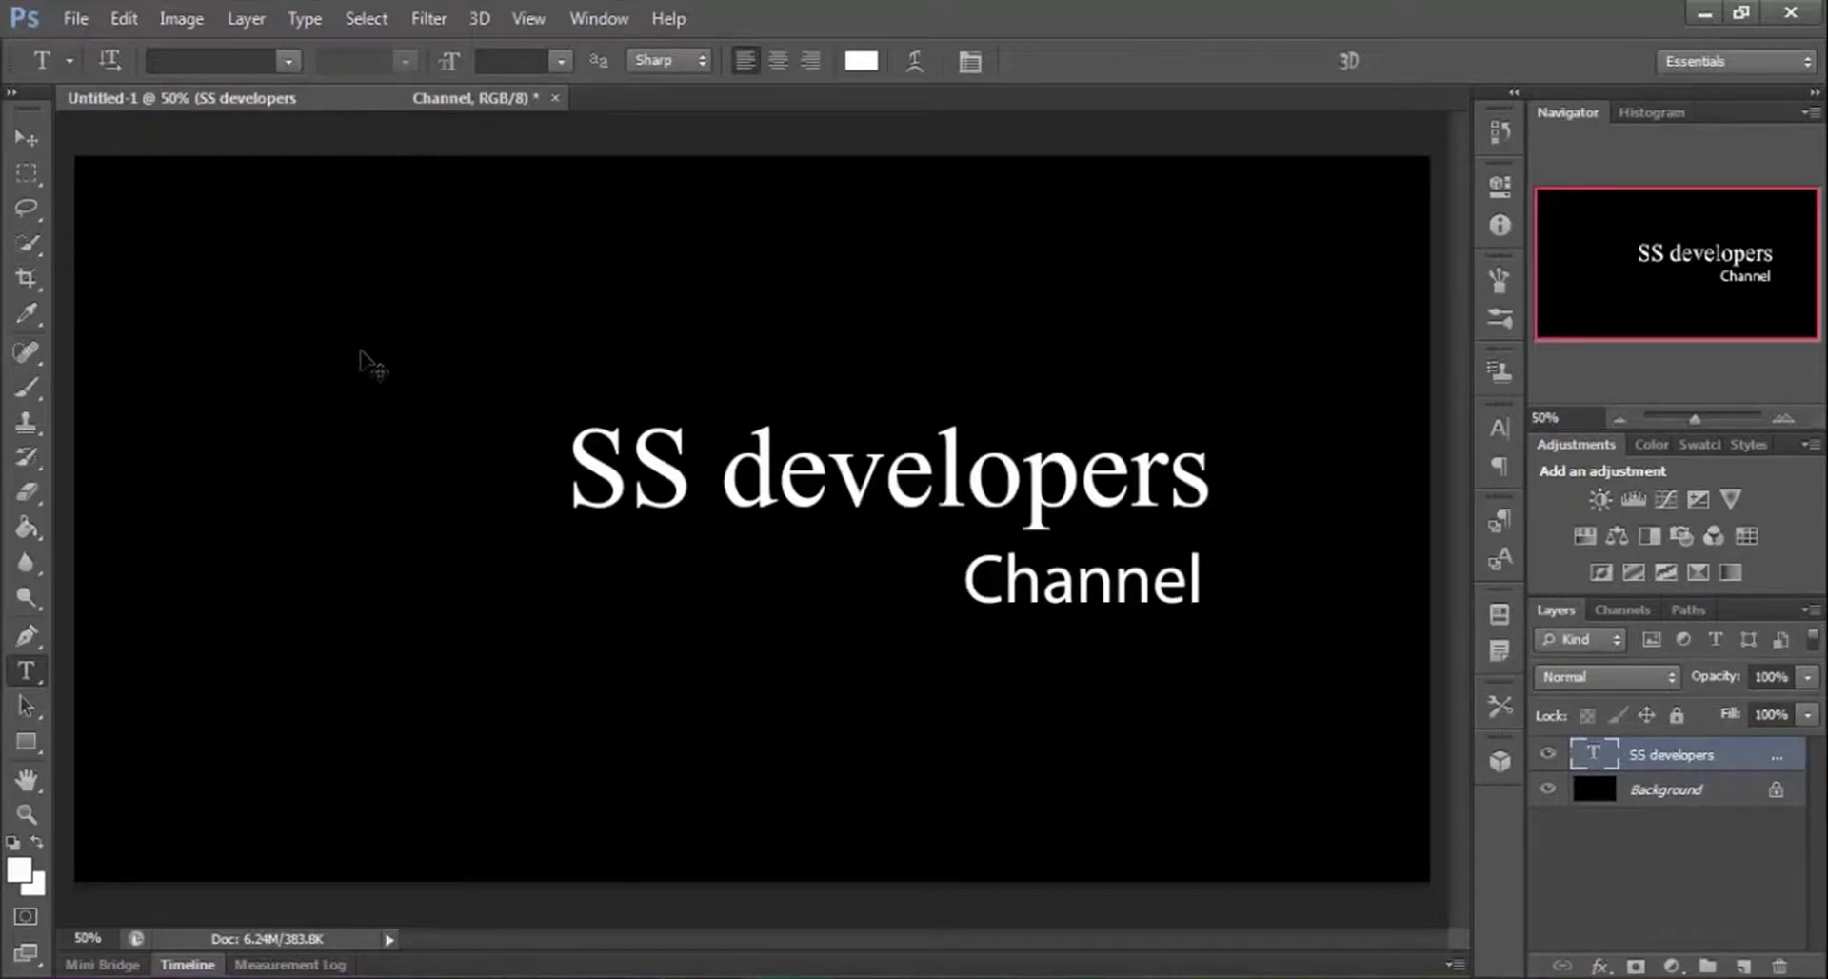
Center the text layer vertically and horizontally on the whole canvas, and clear the selection.
key("ctrl+a")
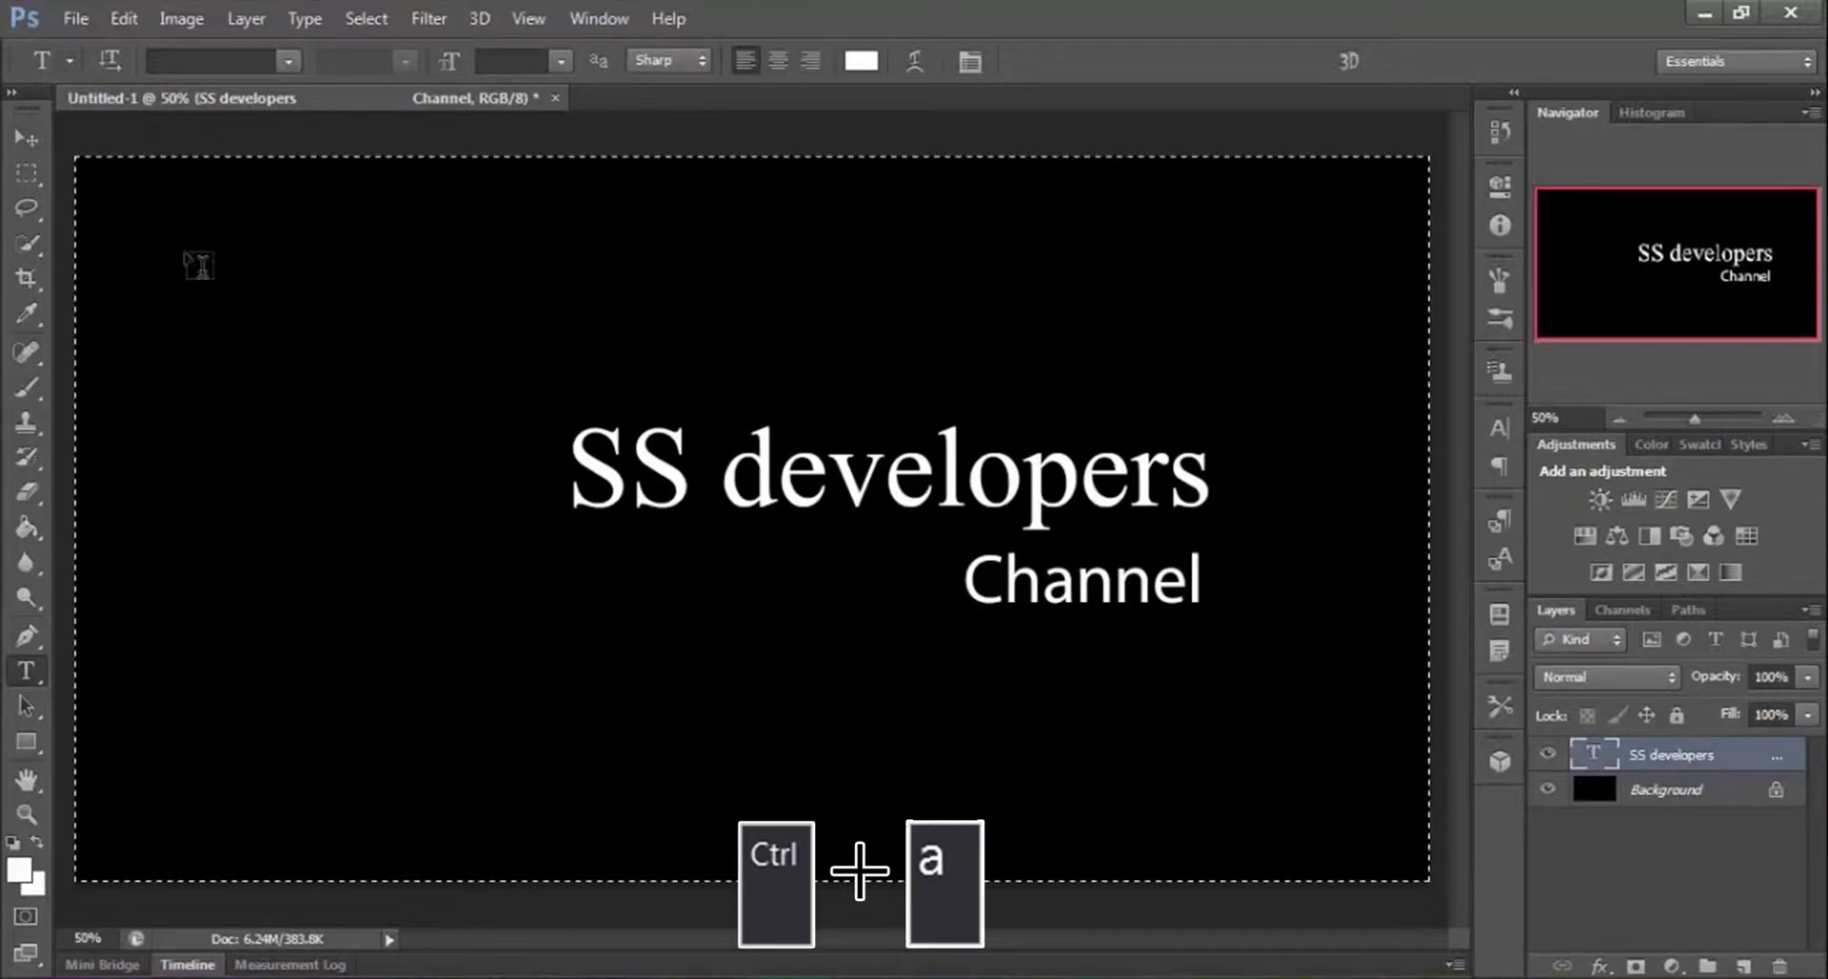
left_click(26, 135)
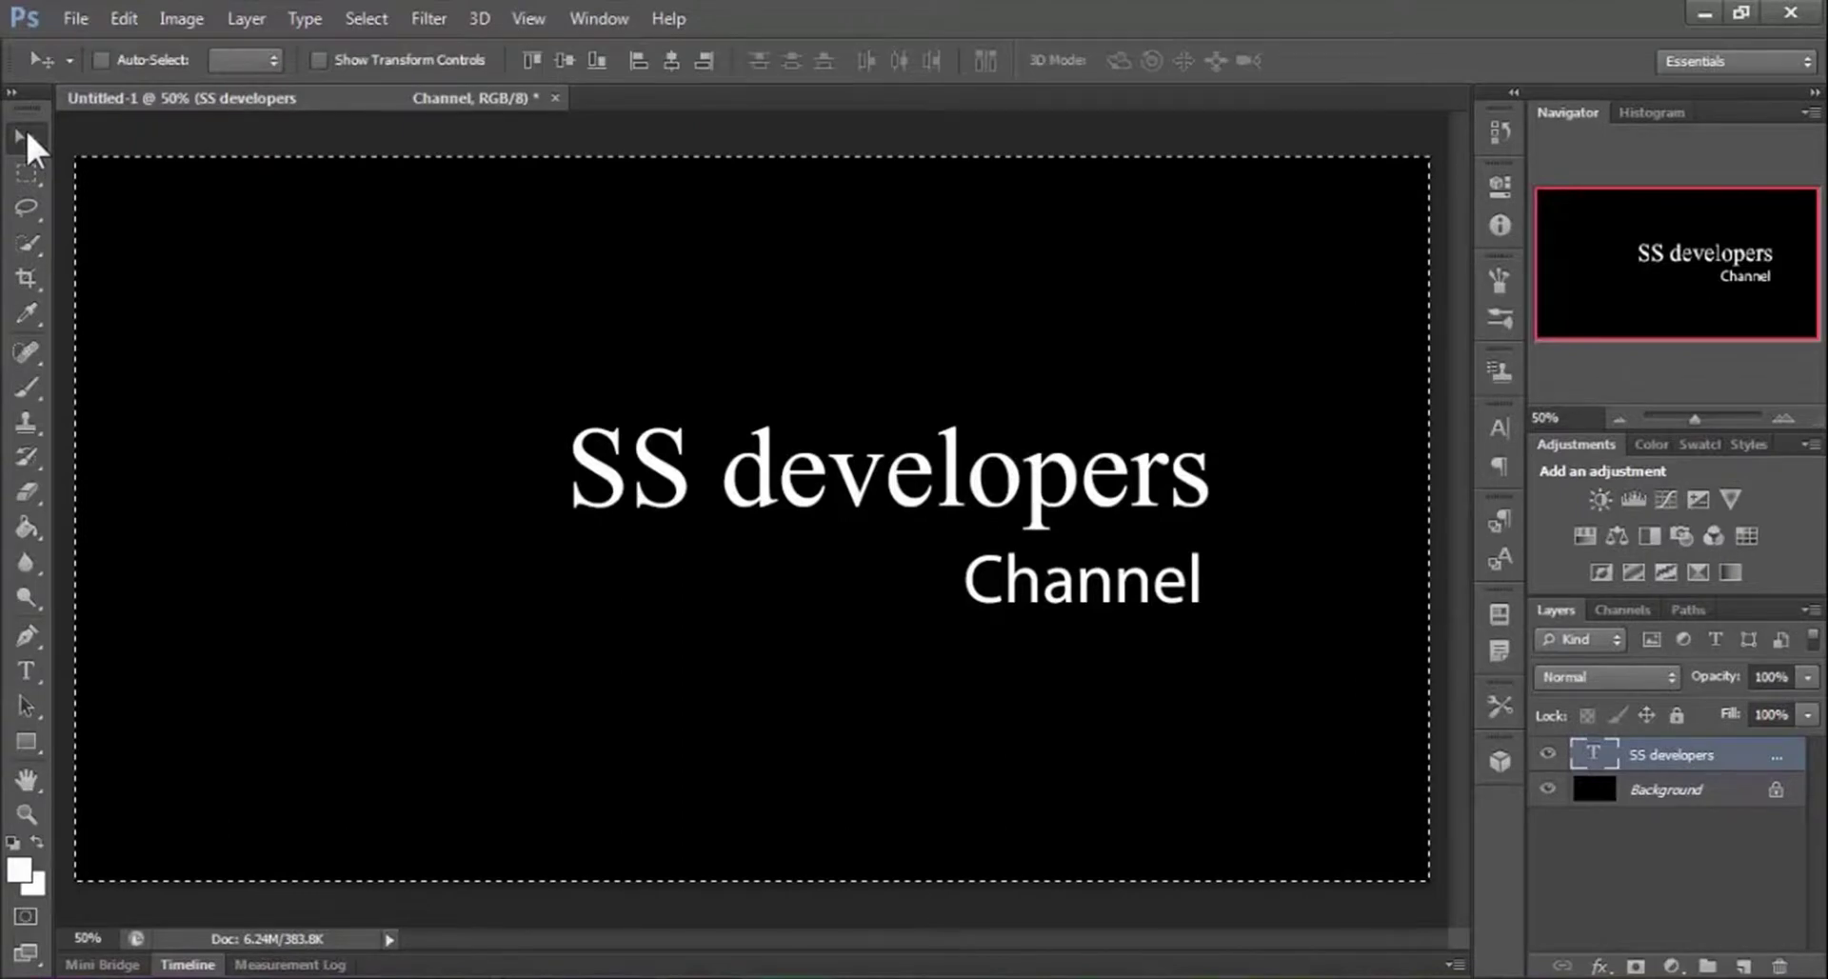
left_click(562, 59)
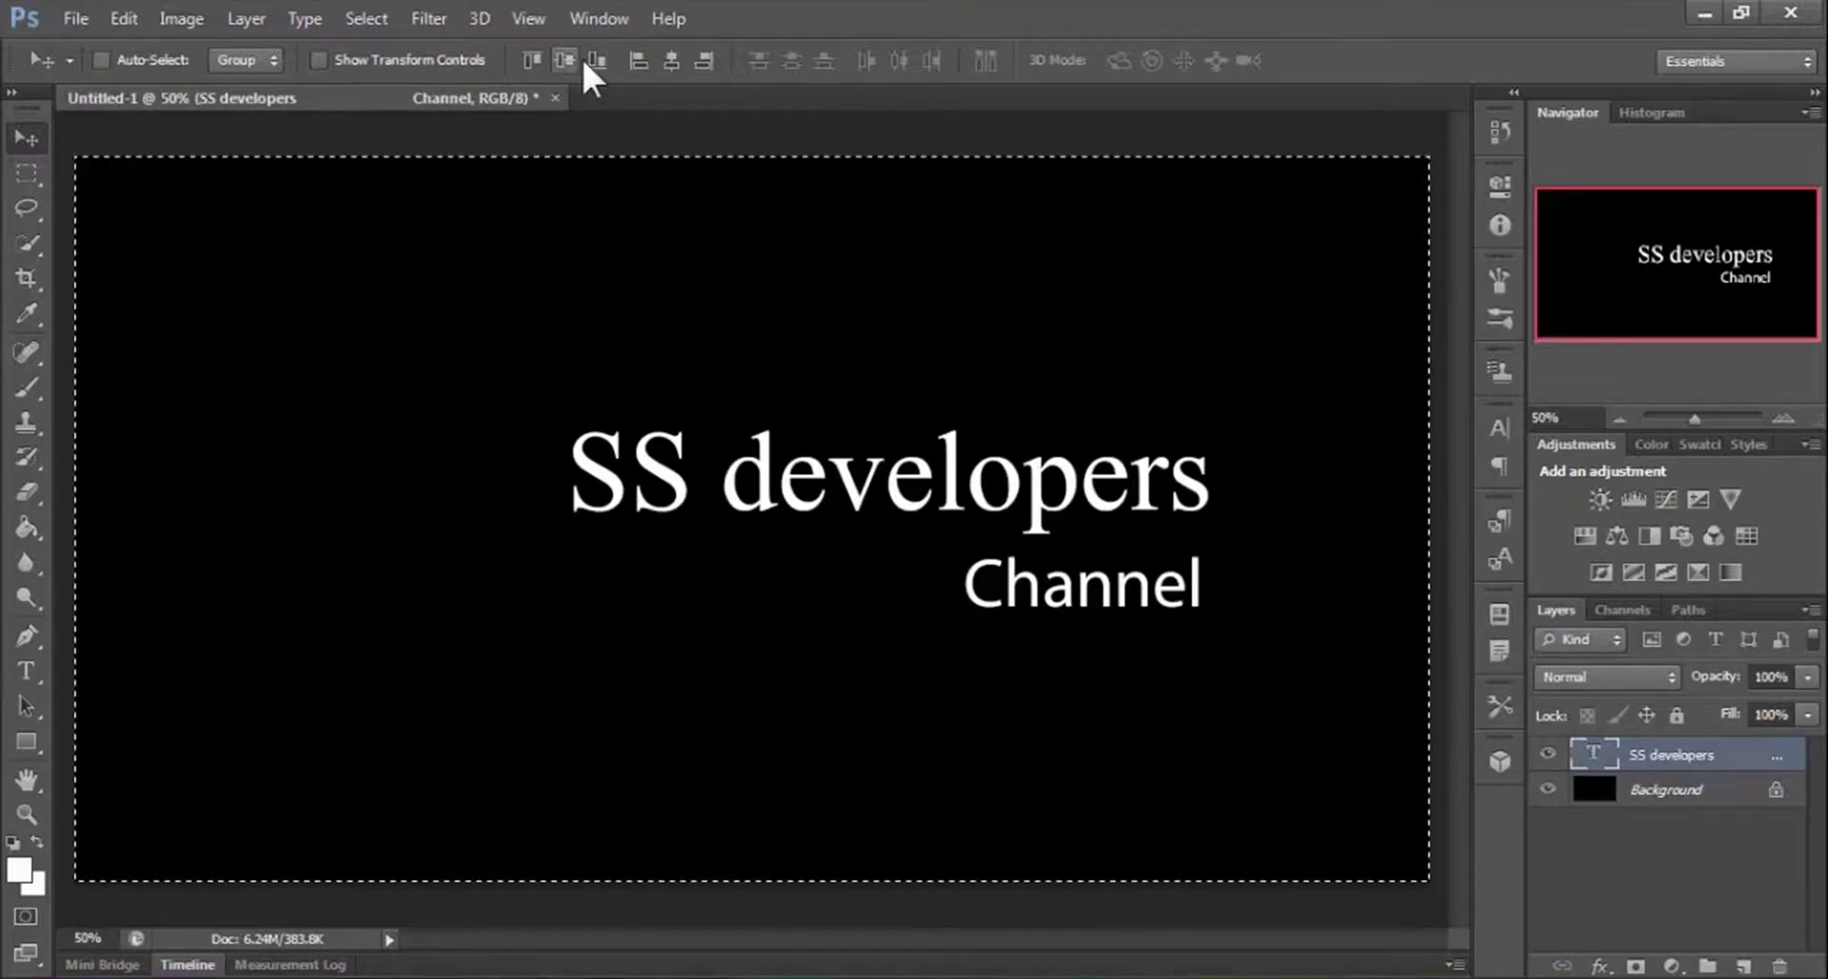
left_click(670, 59)
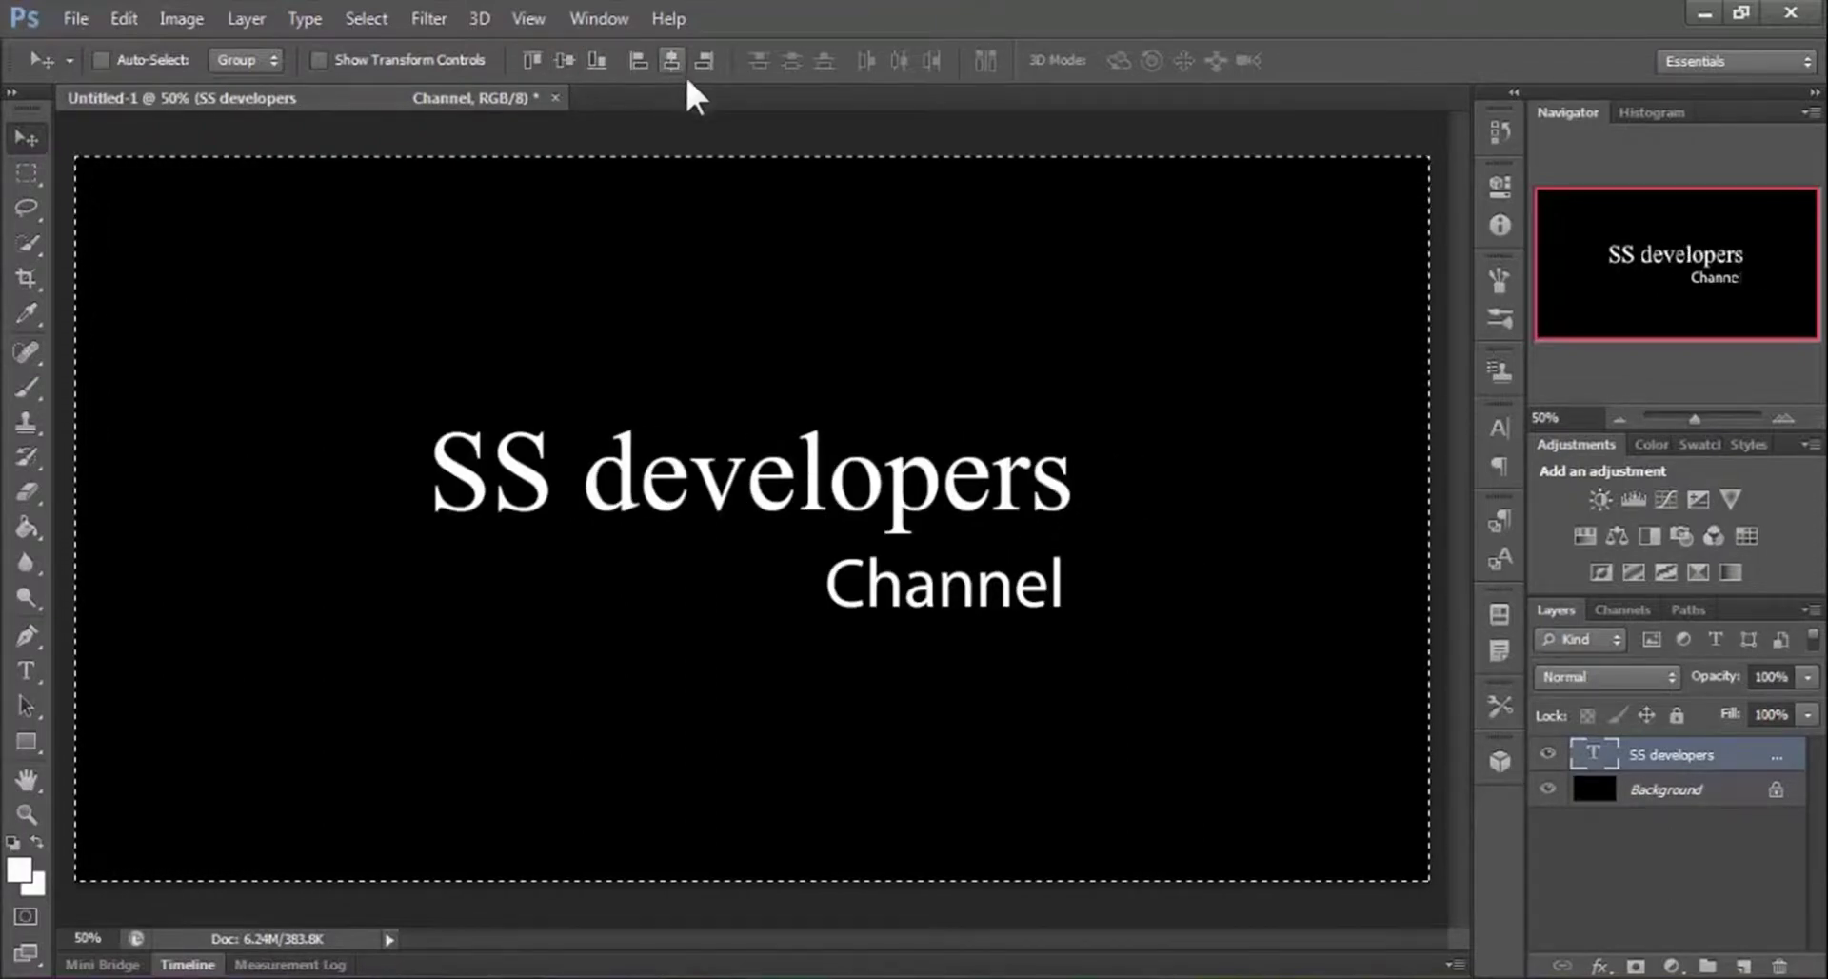
key("ctrl+d")
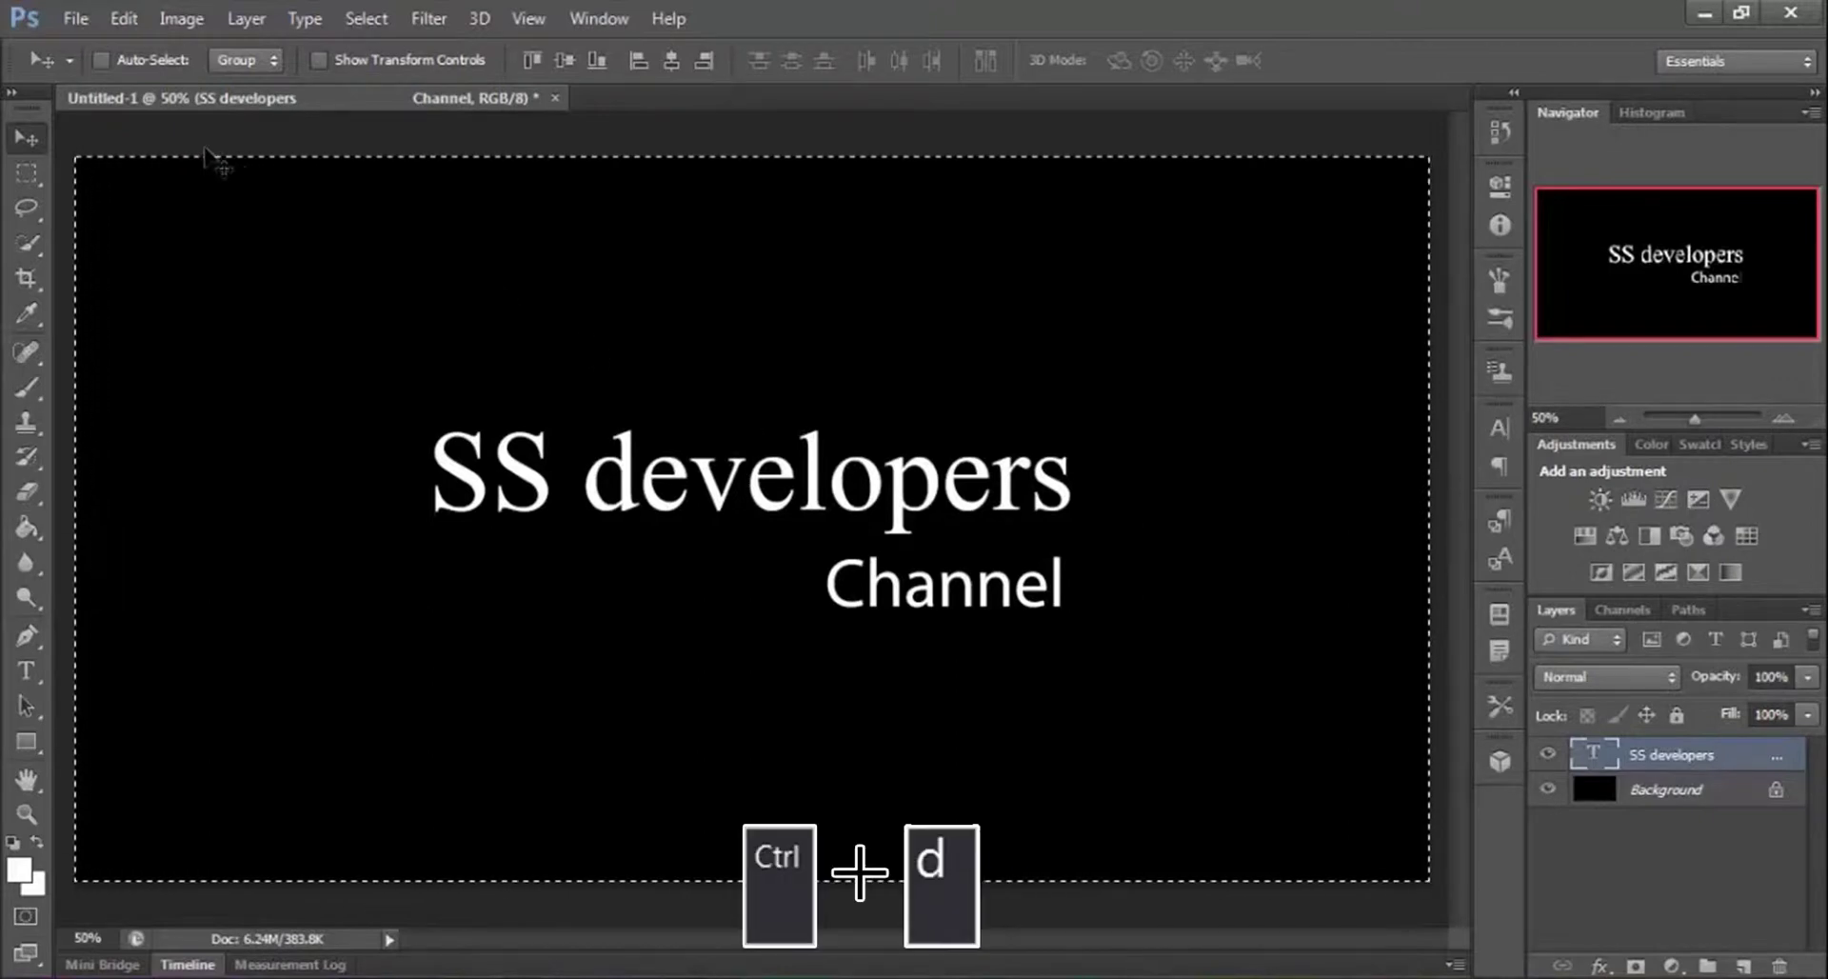
key("ctrl+d")
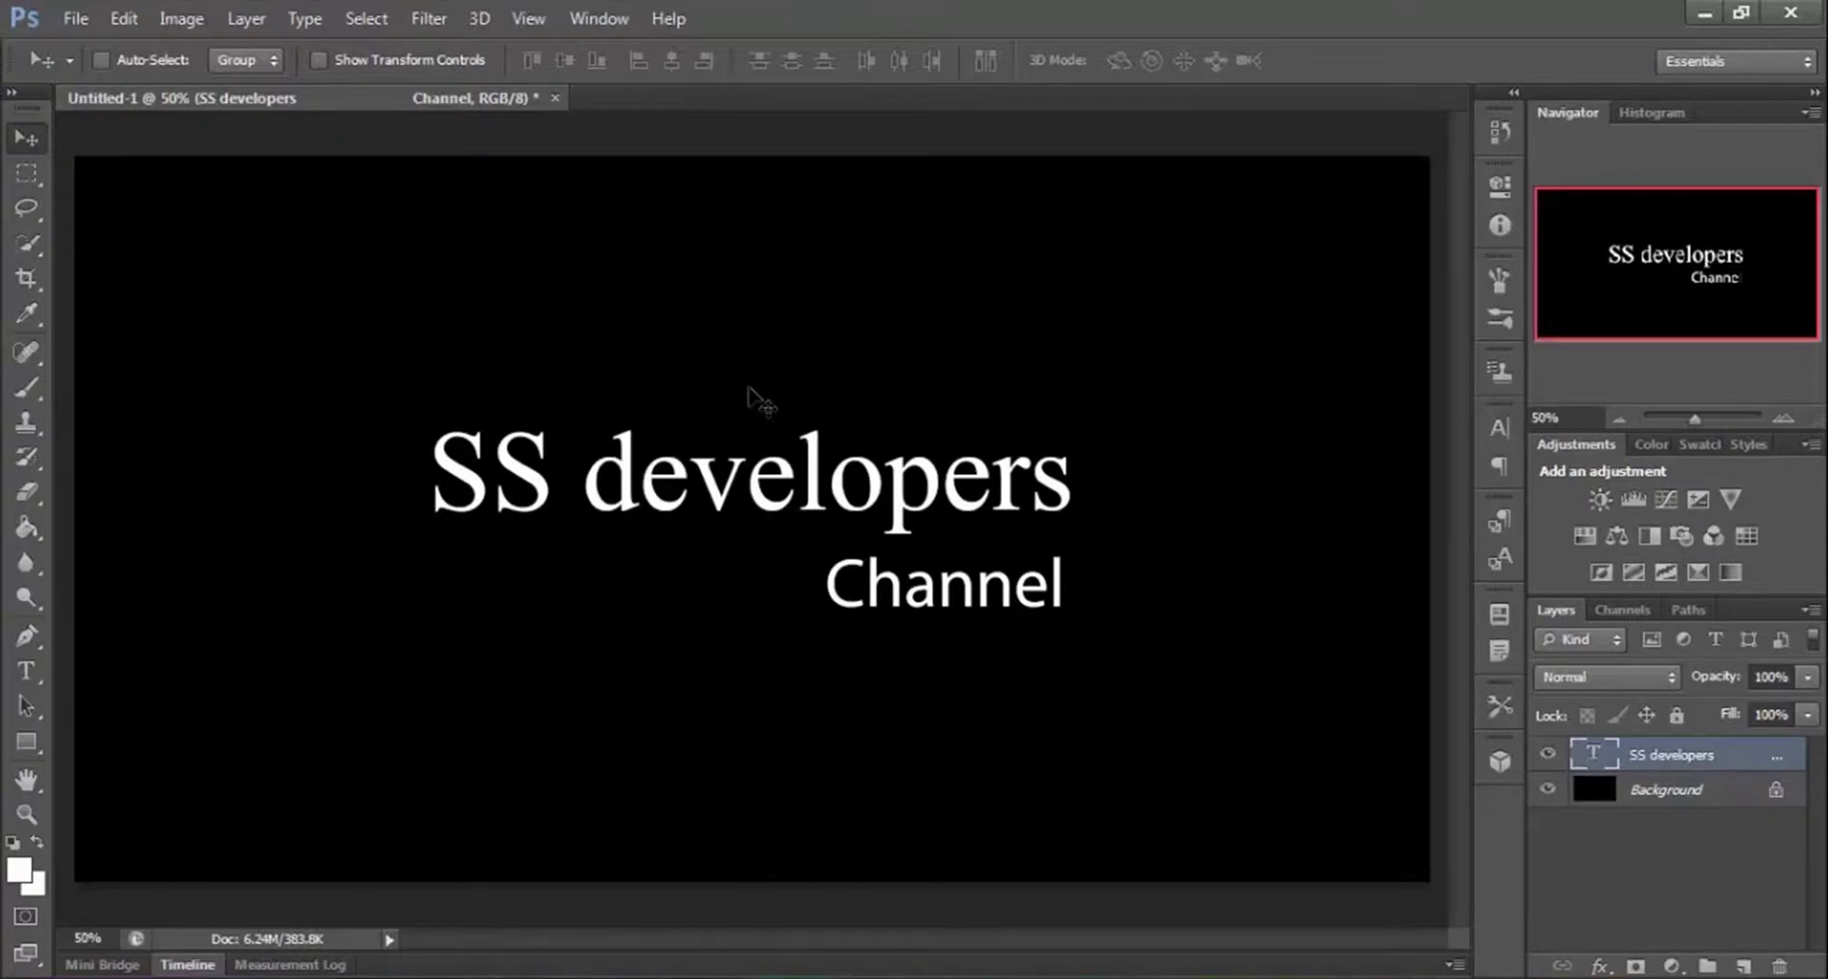
Duplicate the "SS developers Channel" text layer and rasterize the copy.
right_click(1737, 760)
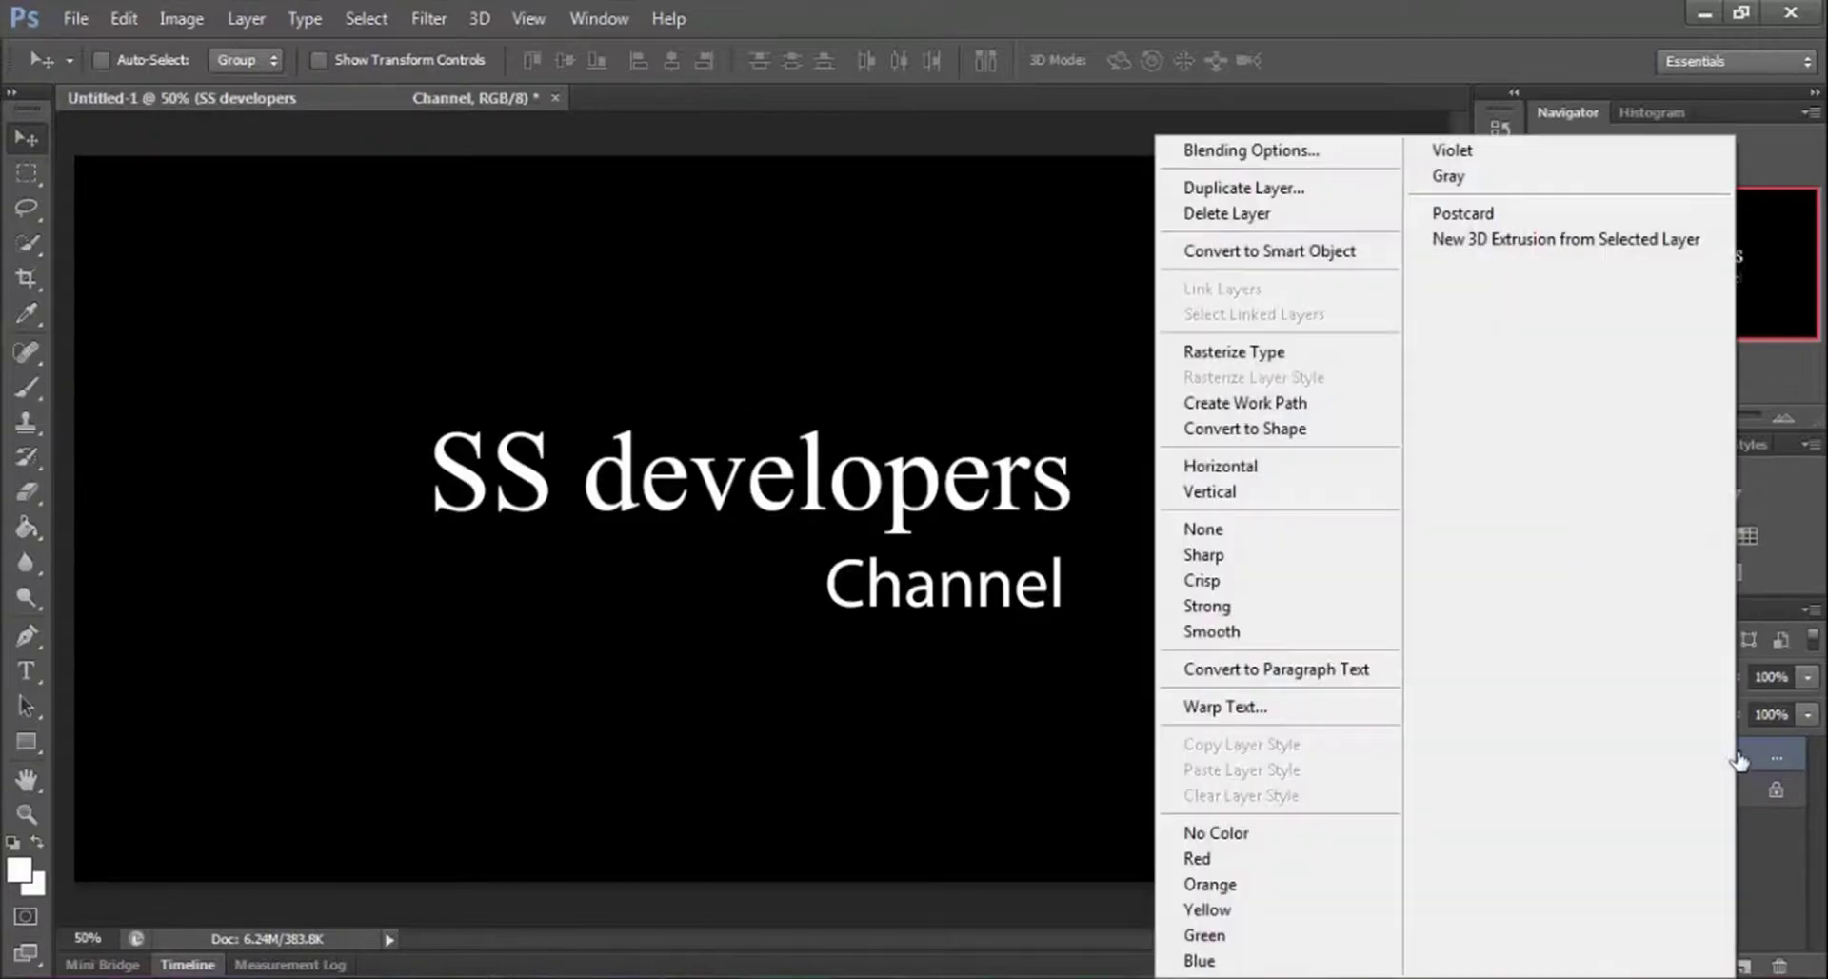
left_click(1306, 188)
left_click(1146, 299)
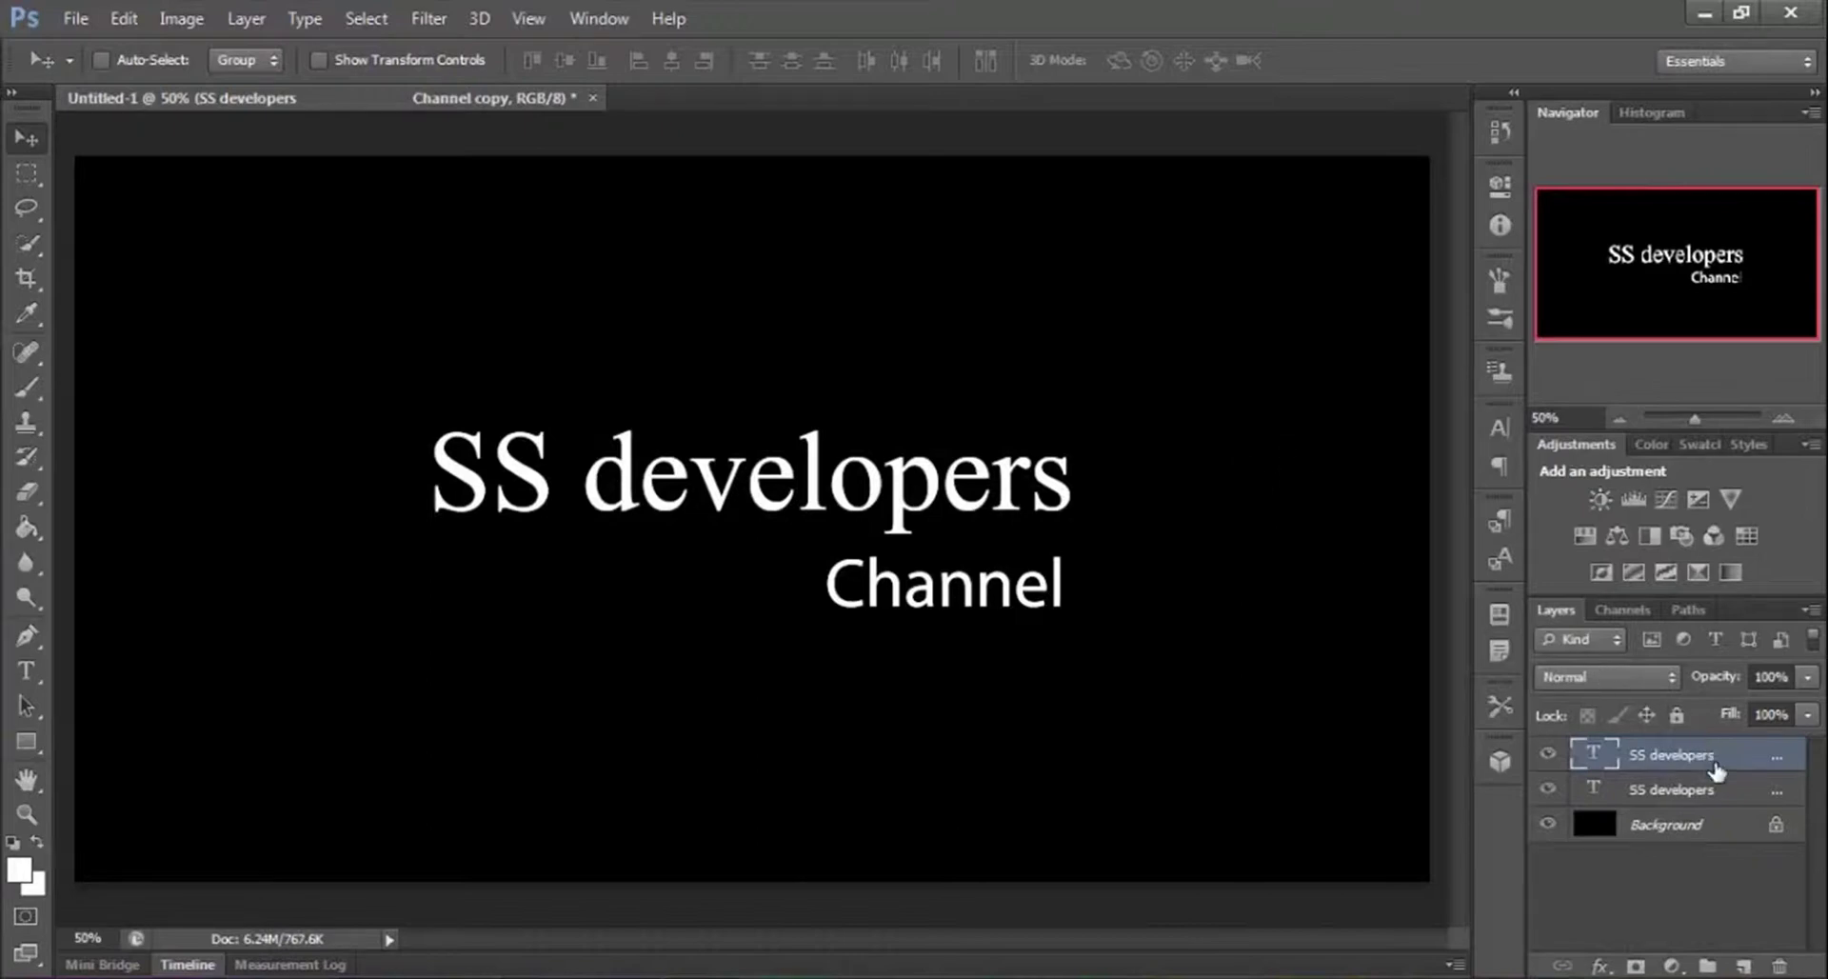
right_click(1745, 767)
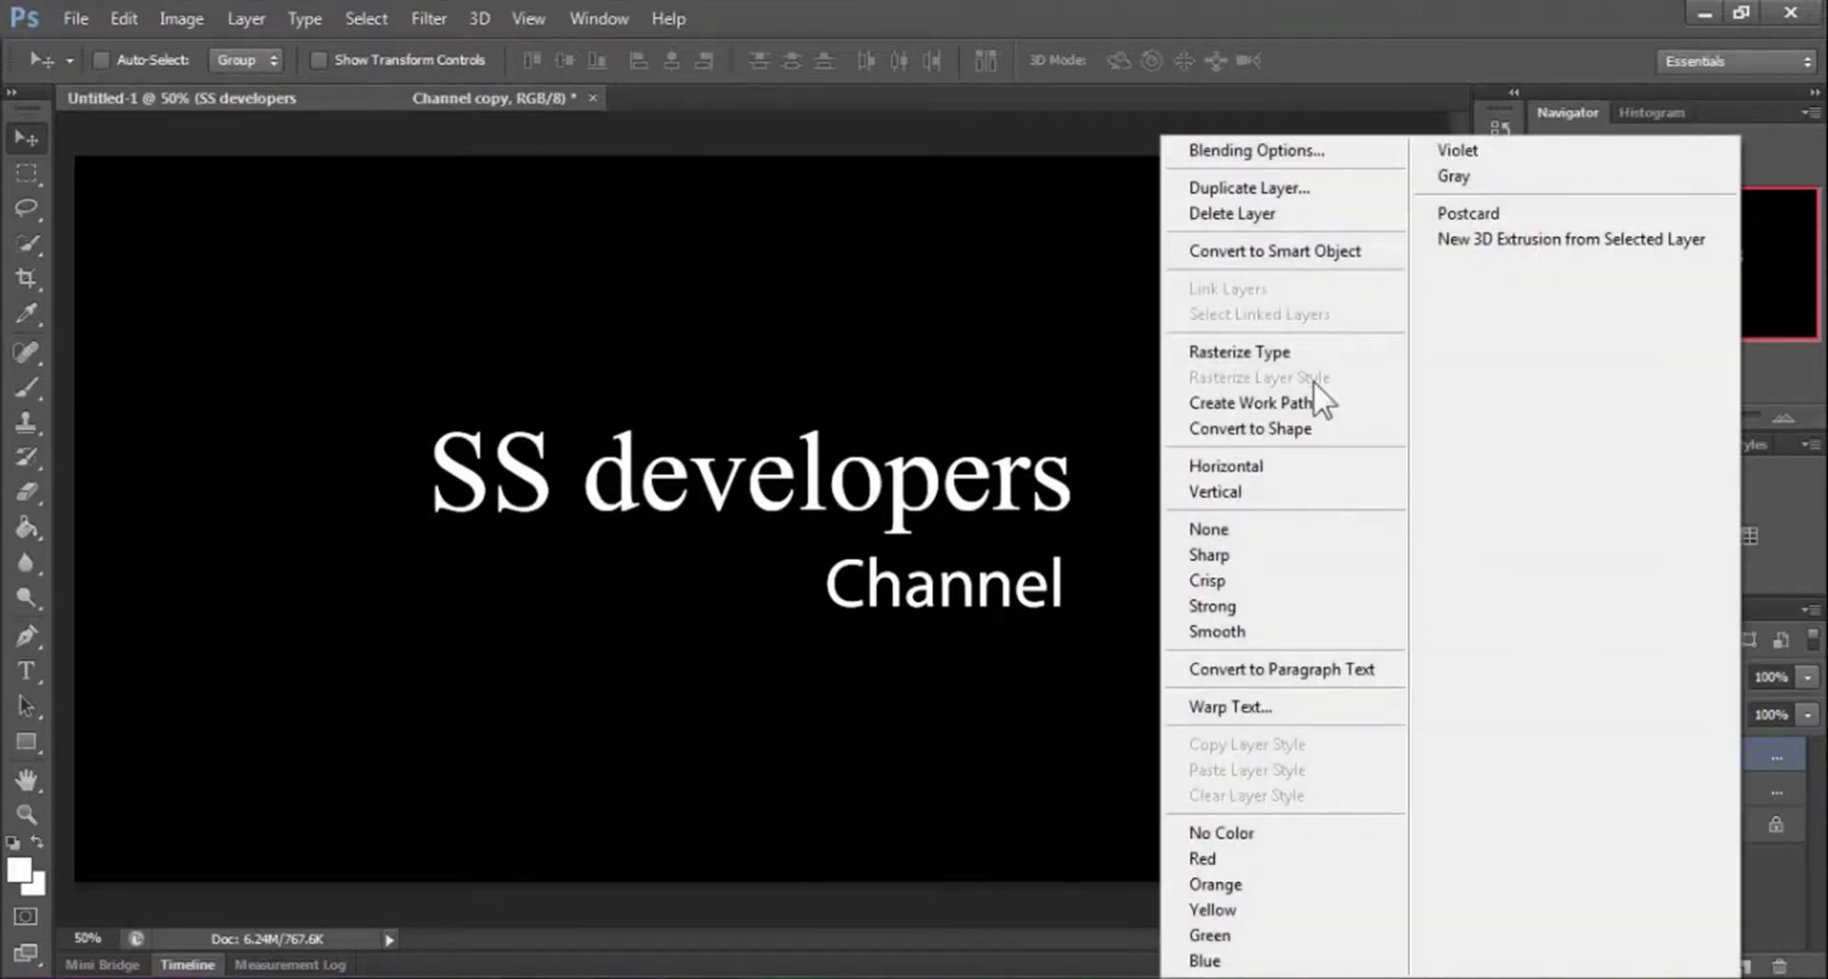
left_click(1292, 350)
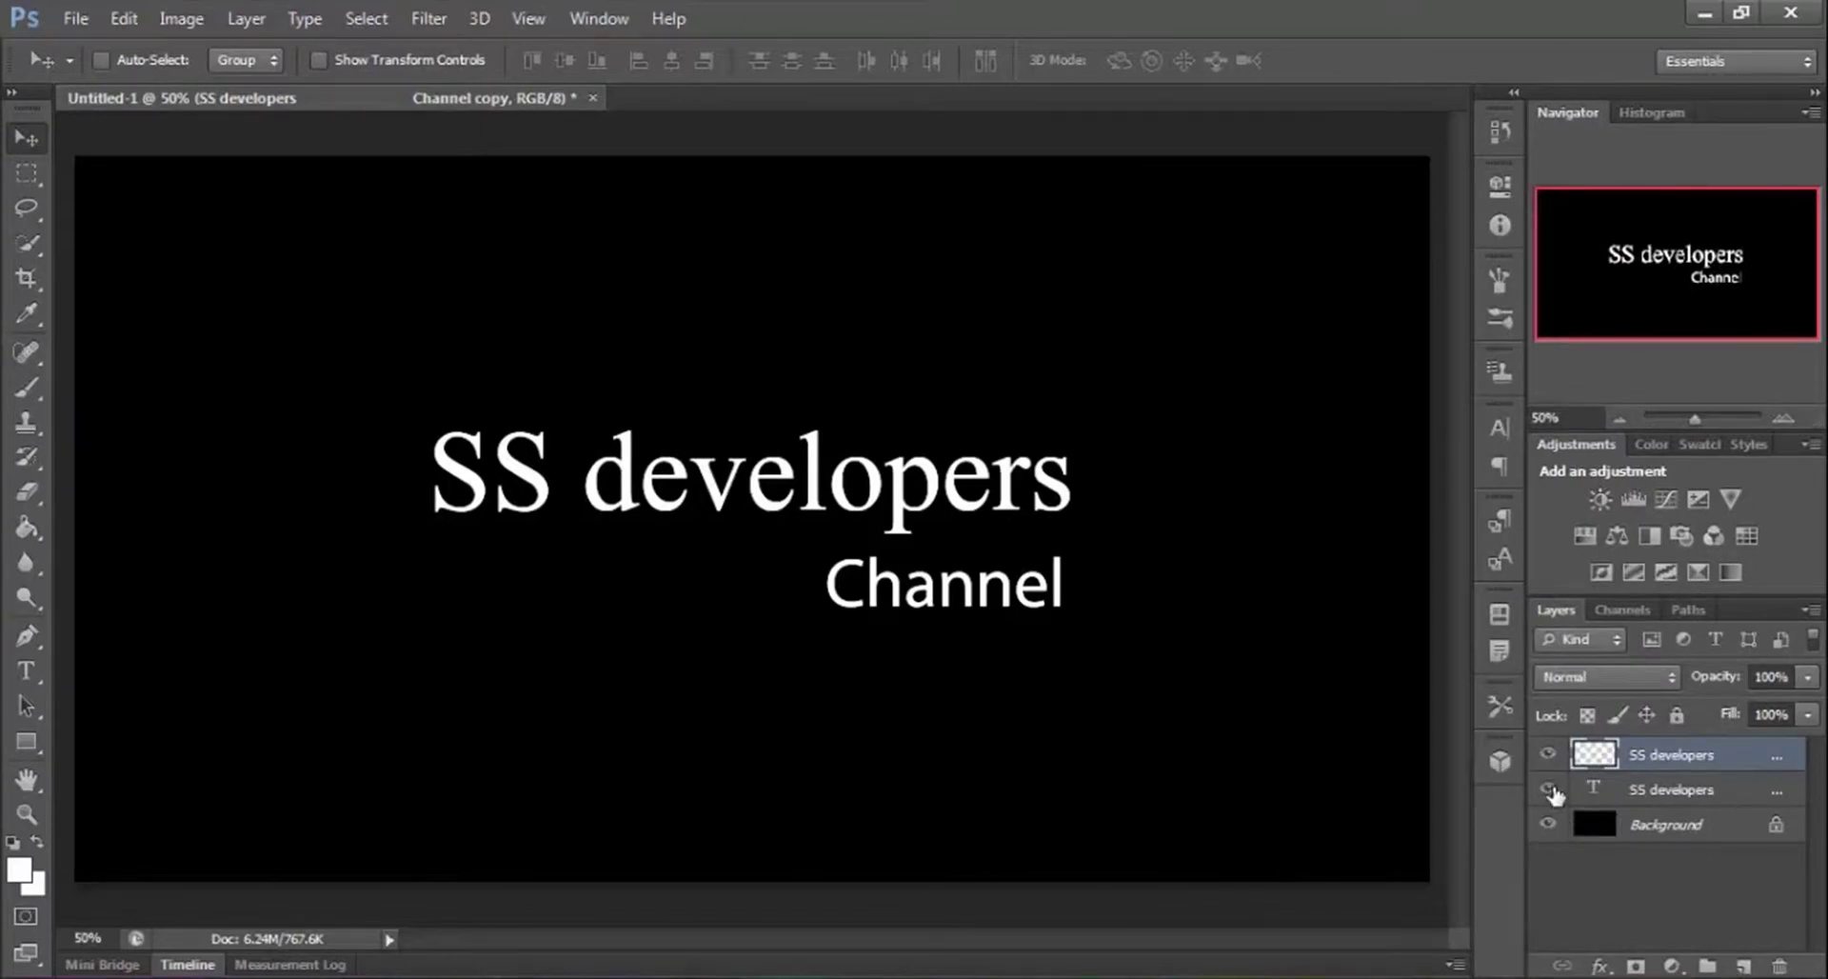
Hide the original text layer and duplicate the rasterized copy.
left_click(1550, 789)
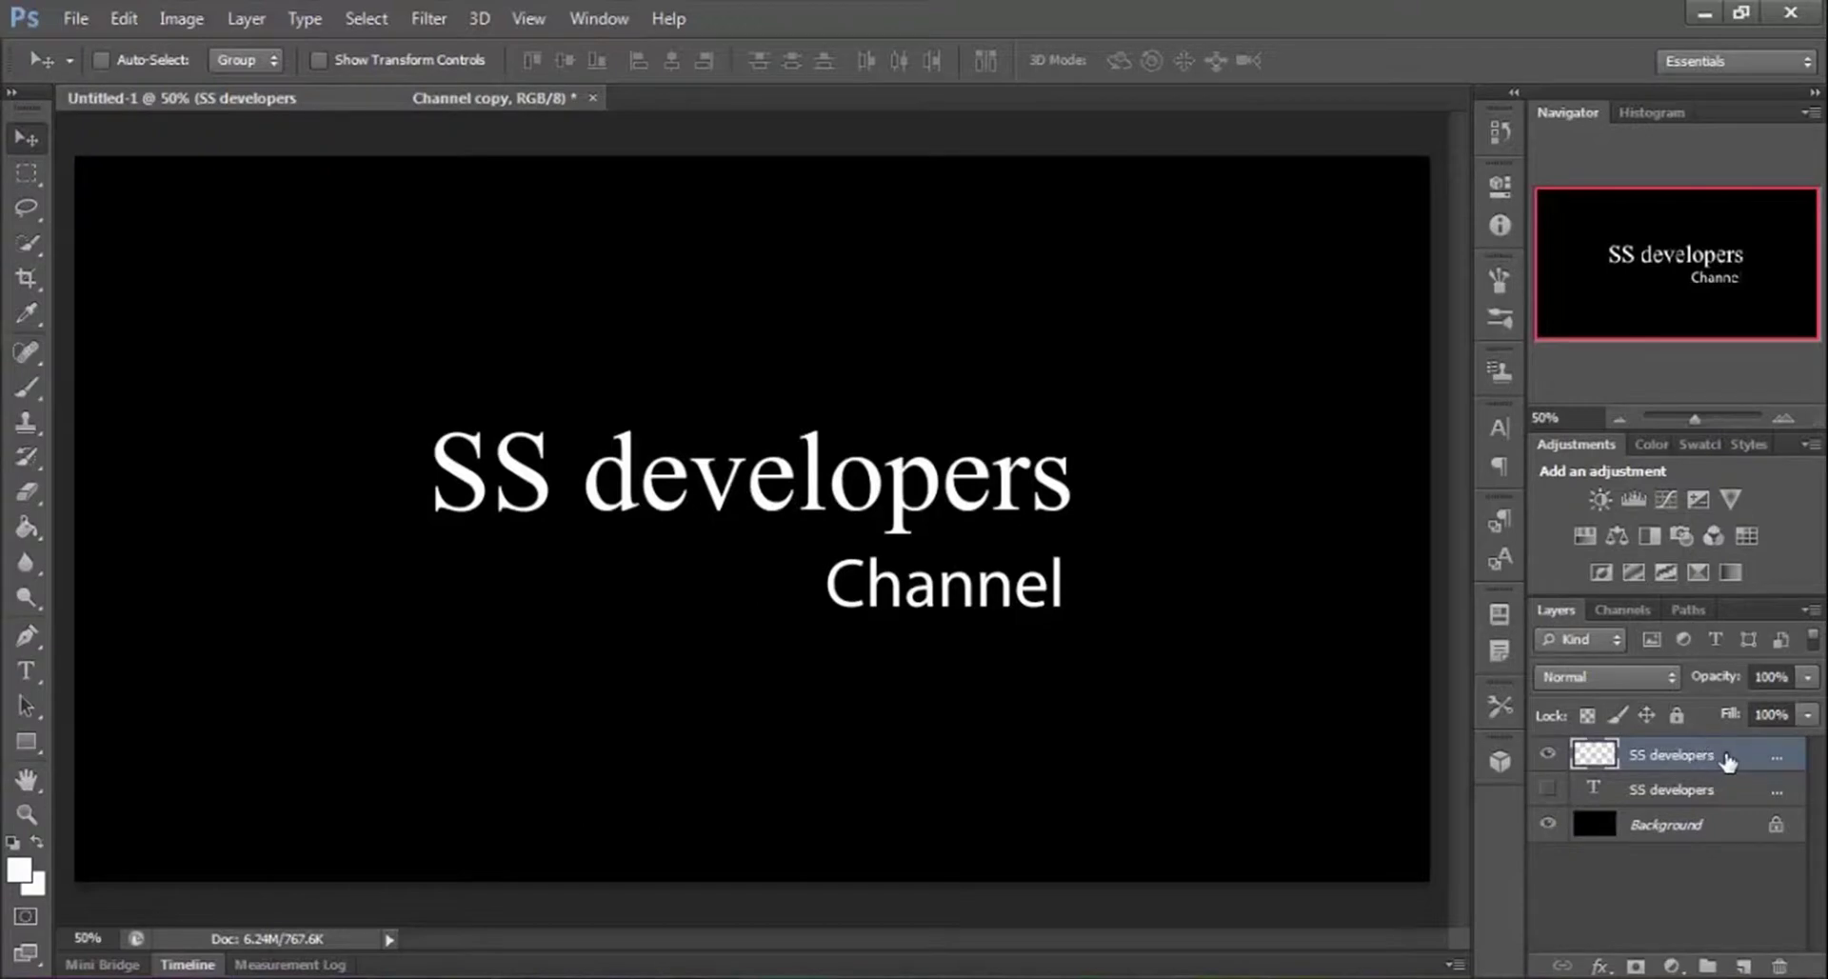
key("ctrl+j")
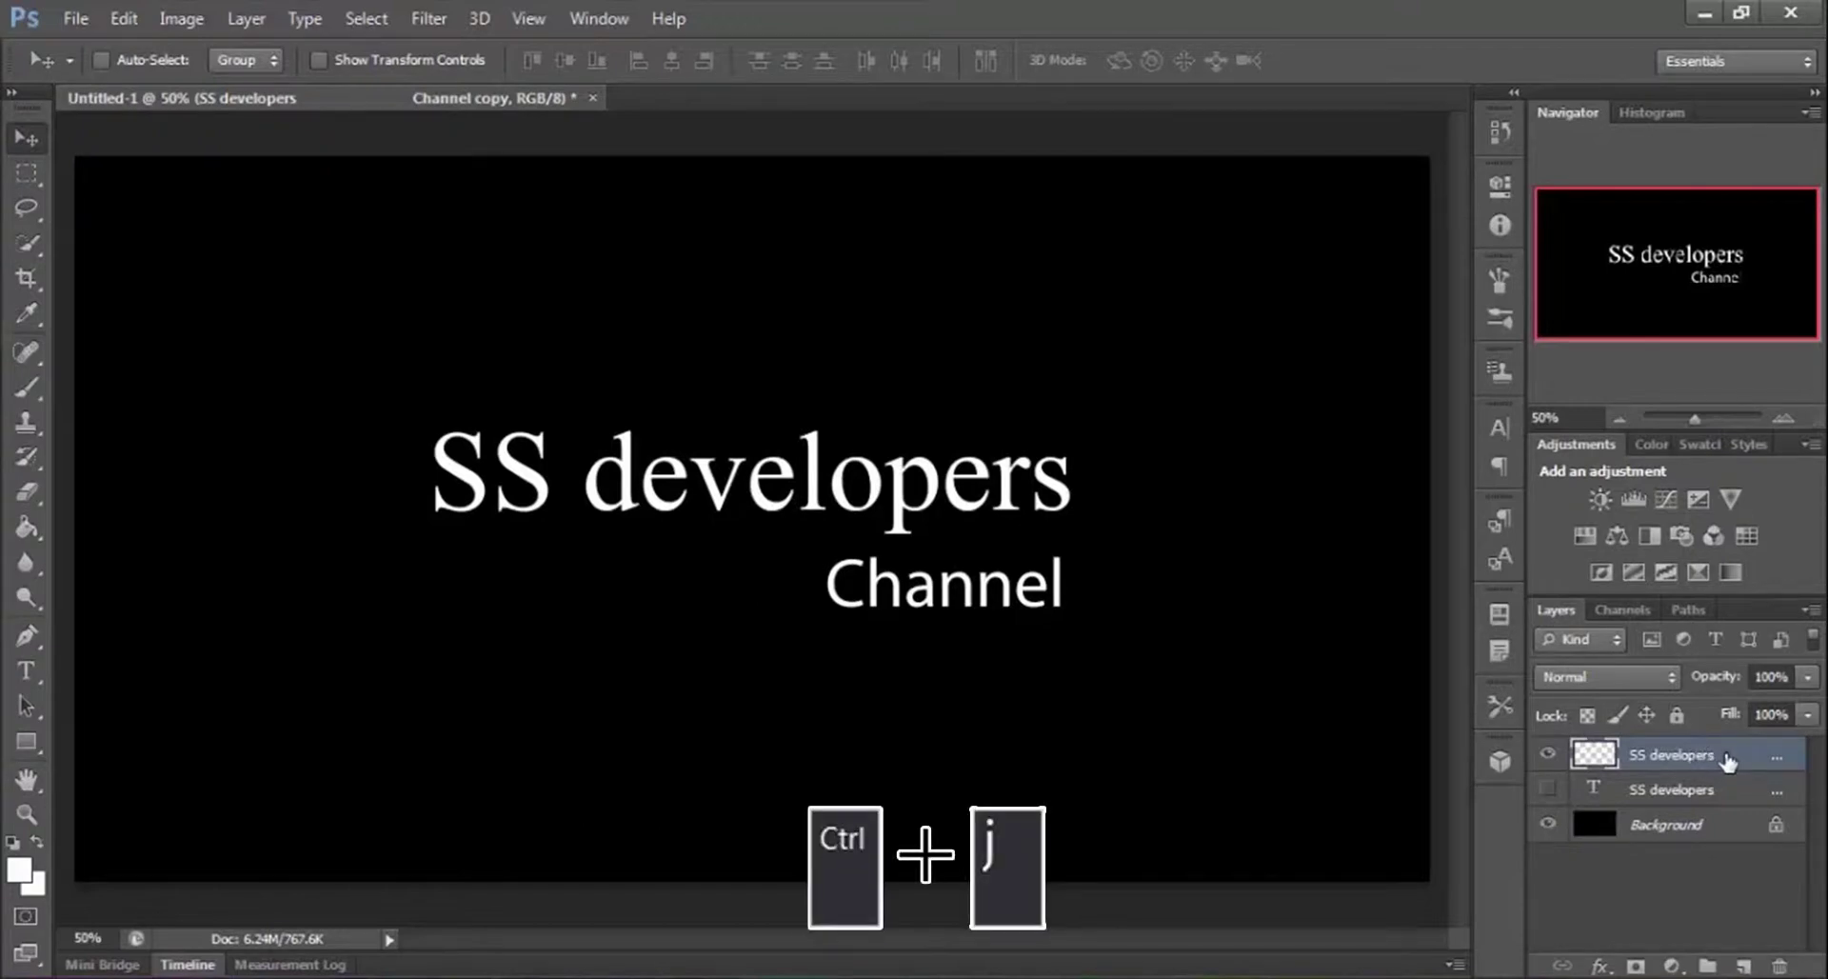
Duplicate the rasterized text layer and apply a Radial Blur to the copy, using the Zoom method with amount 100.
key("ctrl+j")
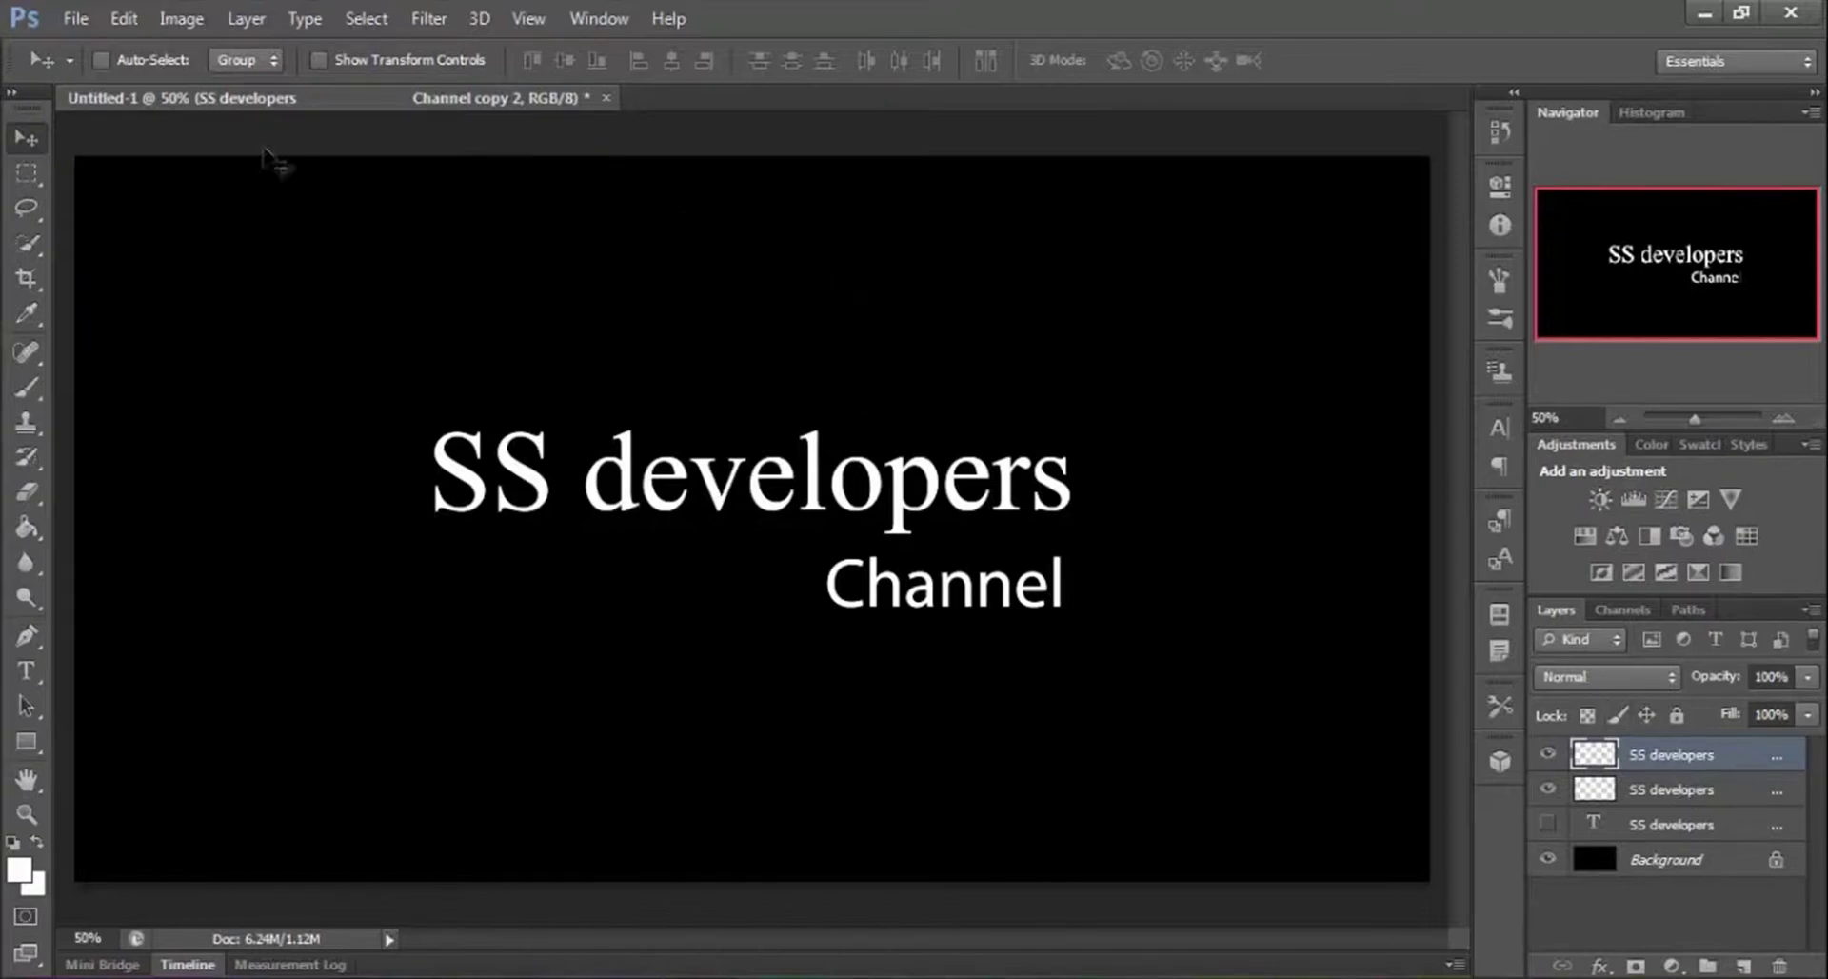
left_click(430, 19)
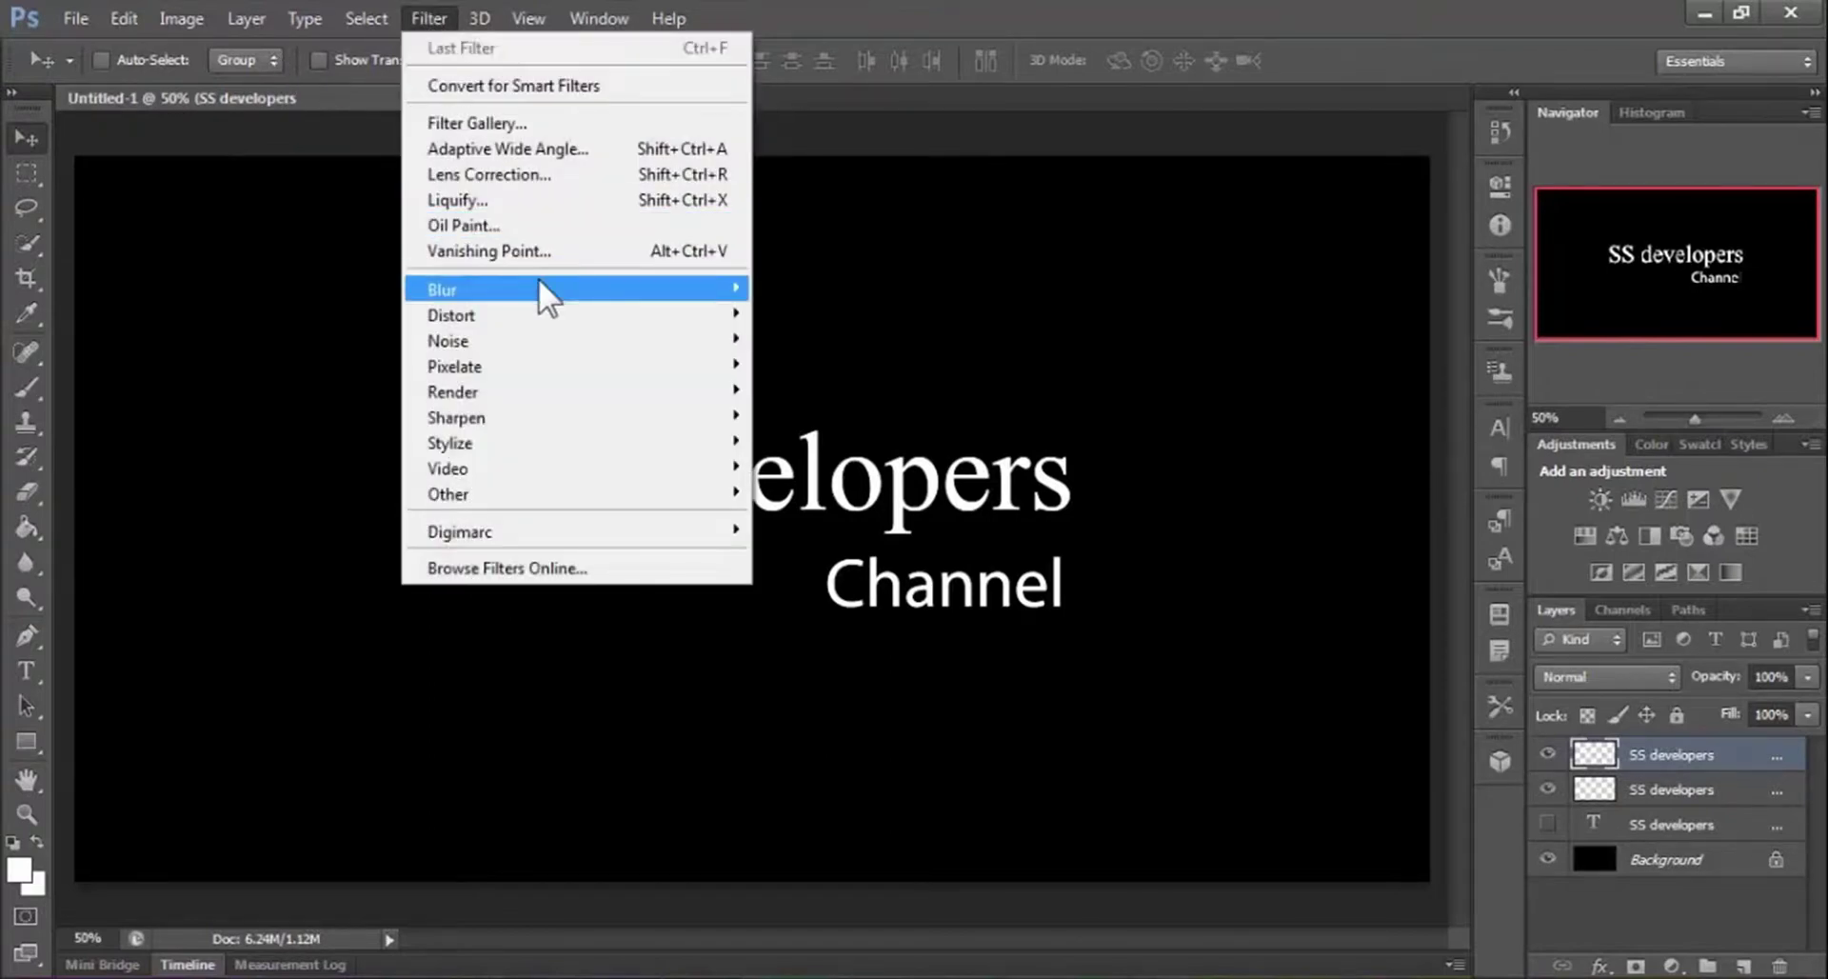
mouse_move(548, 295)
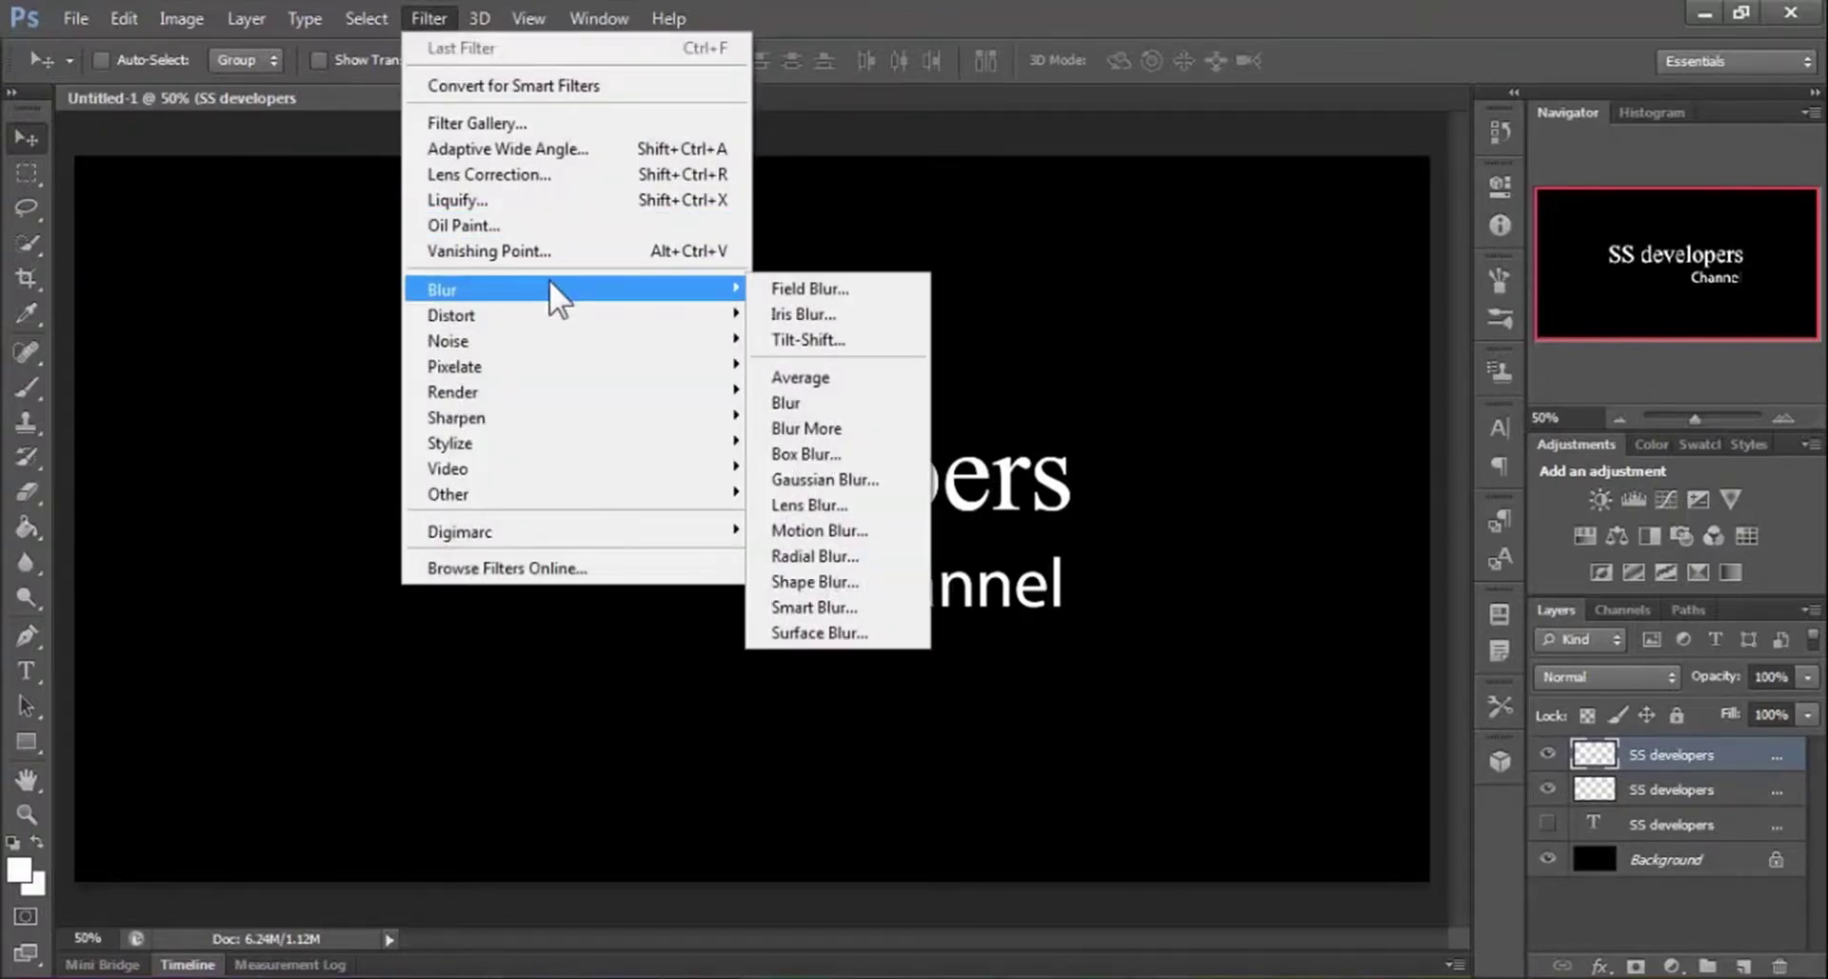
left_click(805, 562)
left_click_drag(1007, 211, 1353, 156)
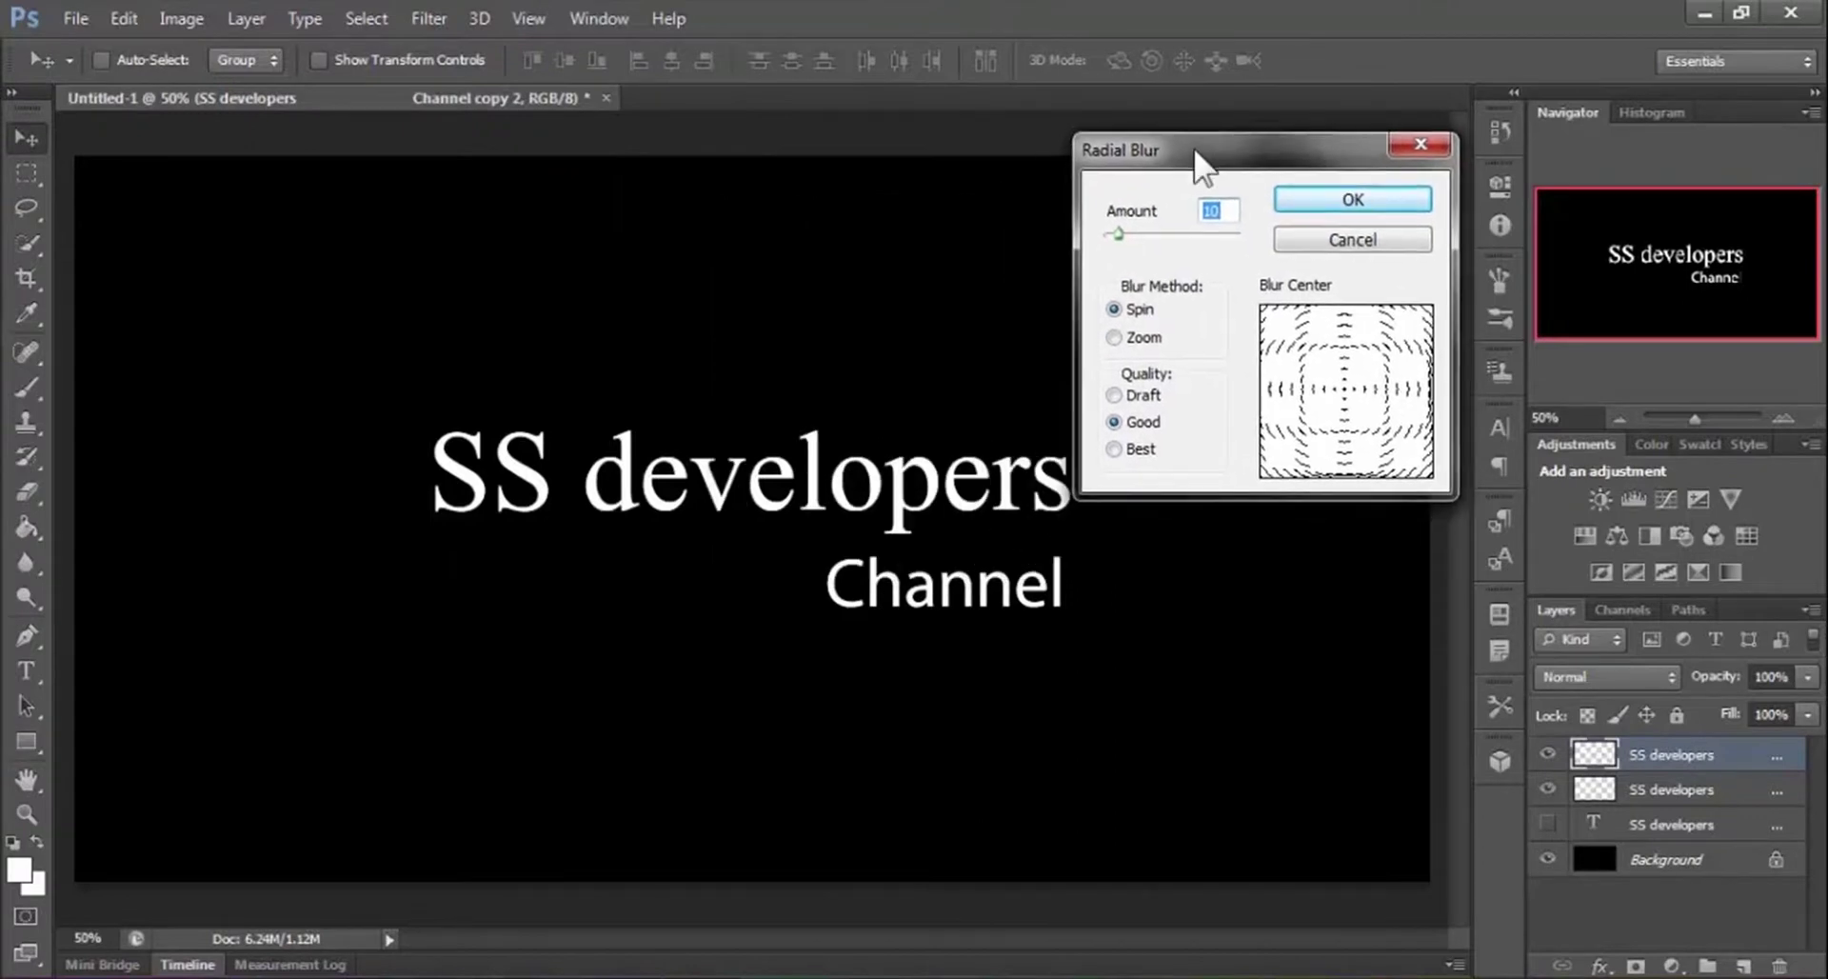
left_click(1117, 337)
left_click_drag(1120, 233, 1272, 262)
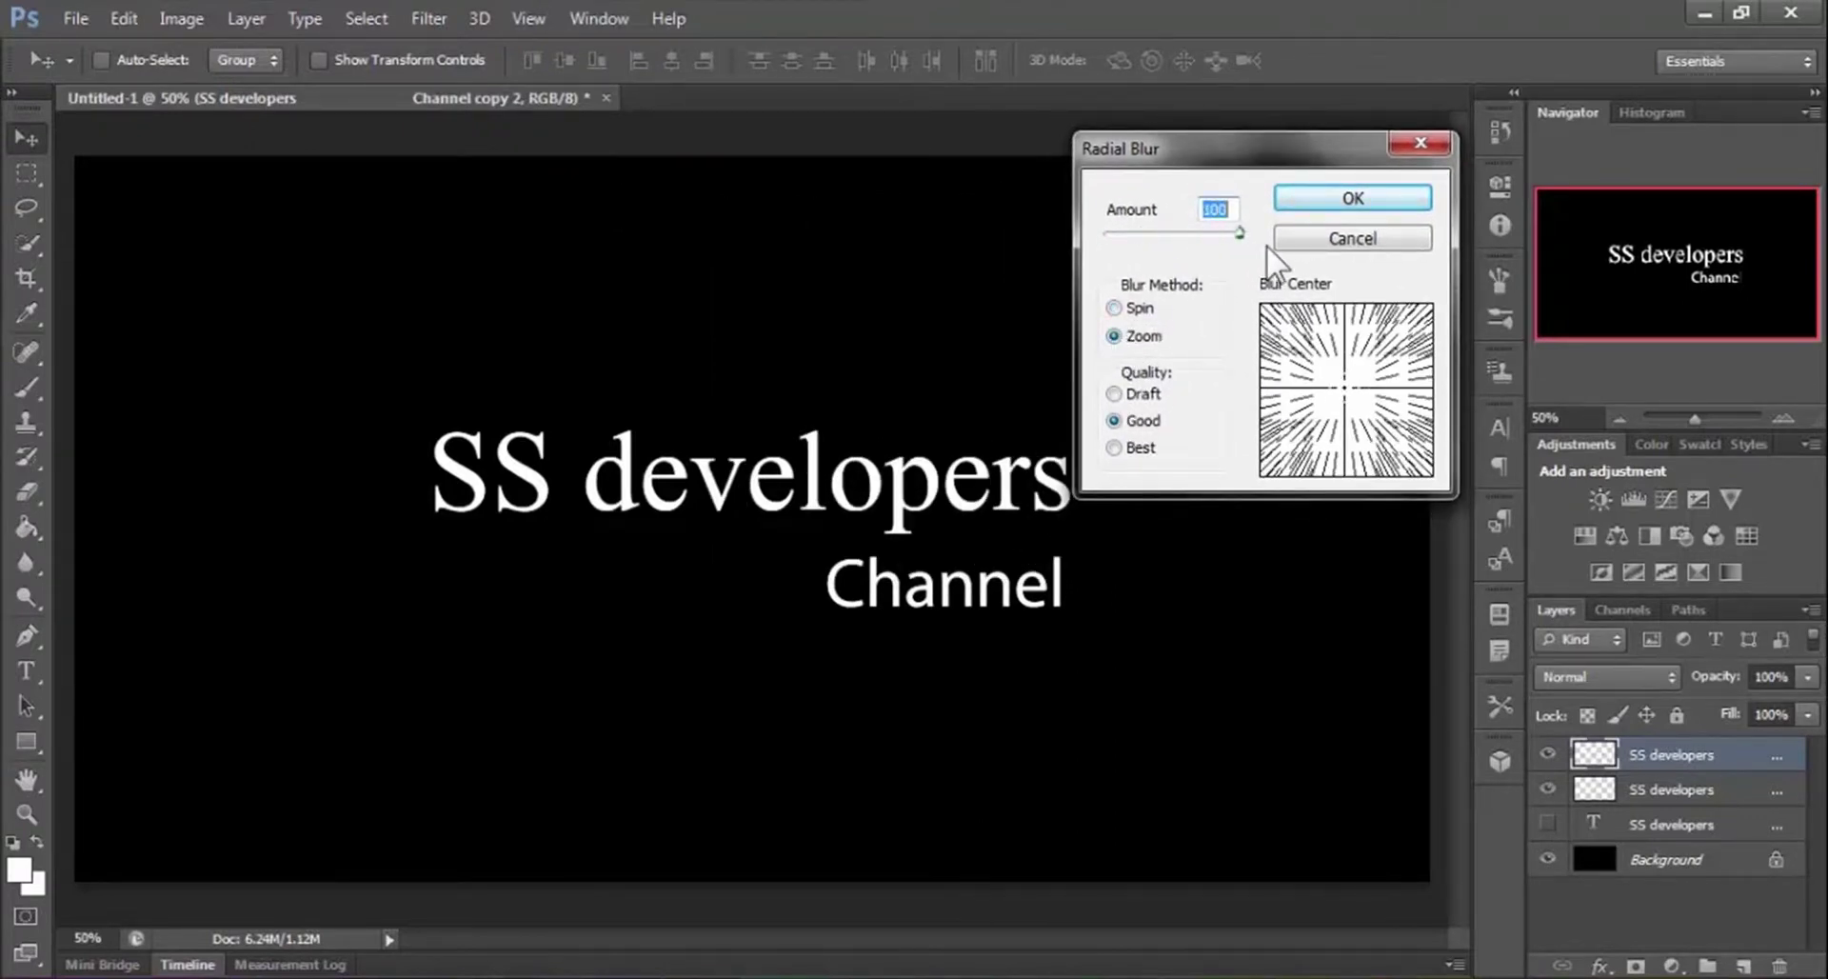
left_click(1354, 200)
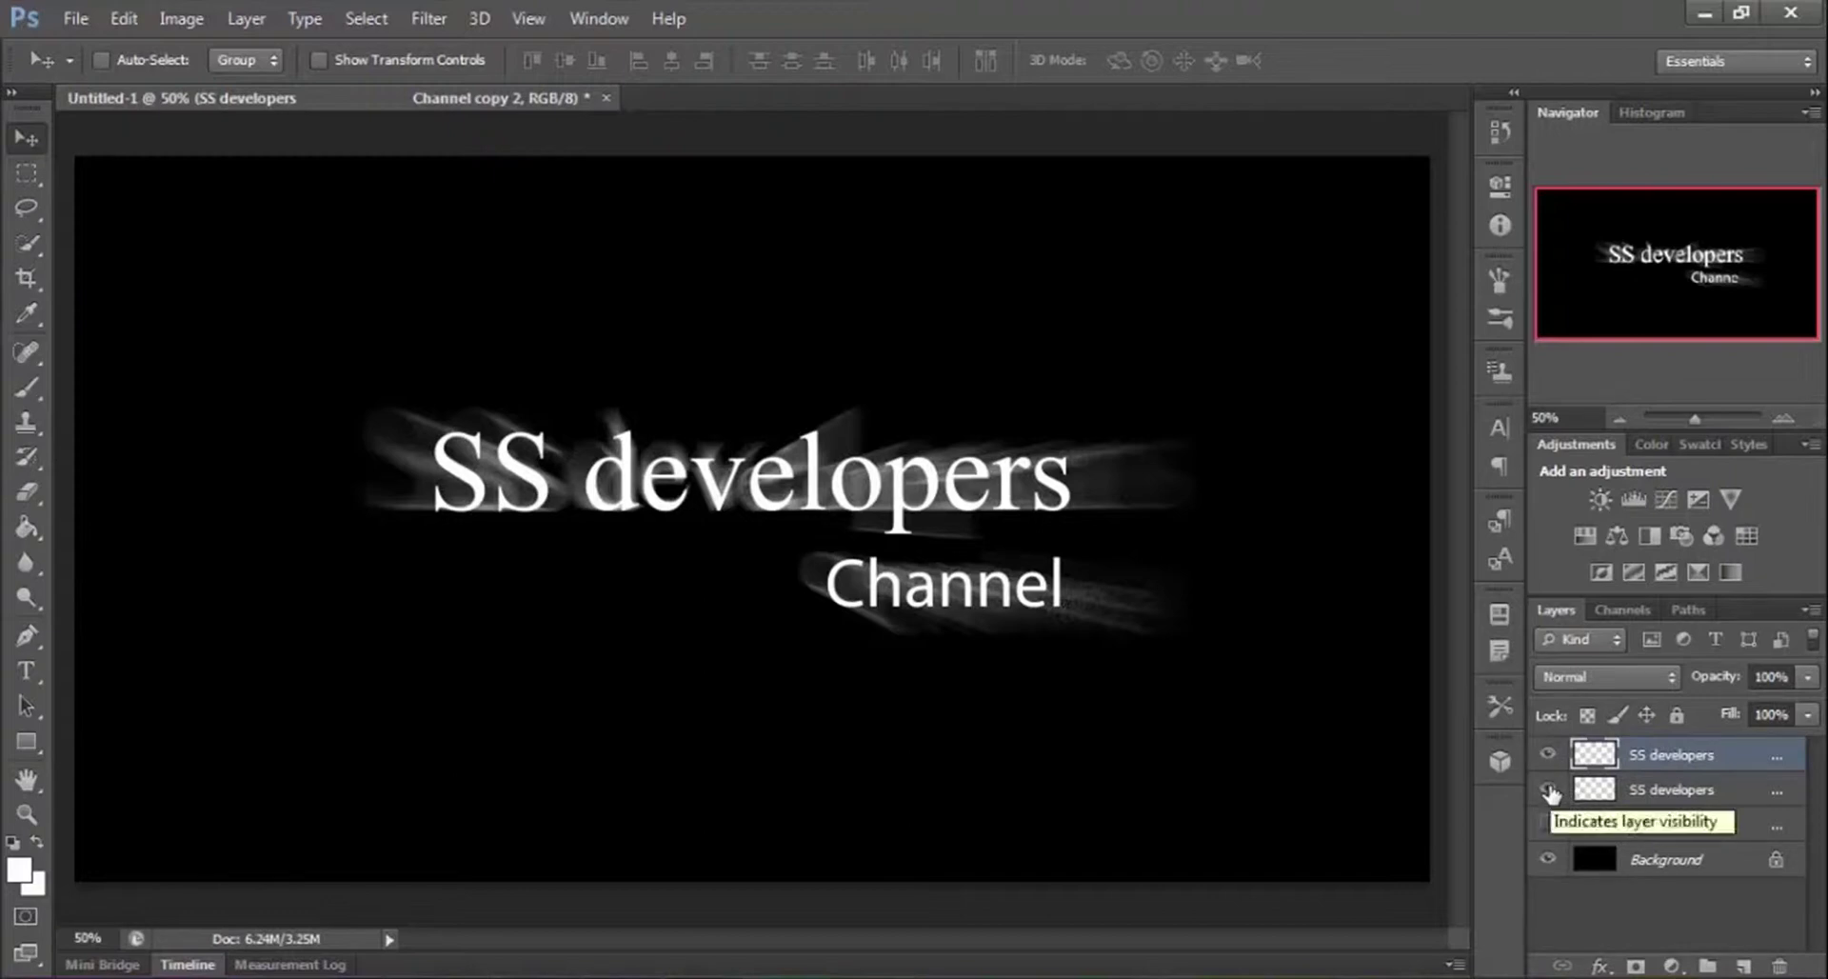
Load the unblurred text layer's outline as a selection, fill it with white on the blurred layer, and deselect.
left_click(1597, 791, "ctrl")
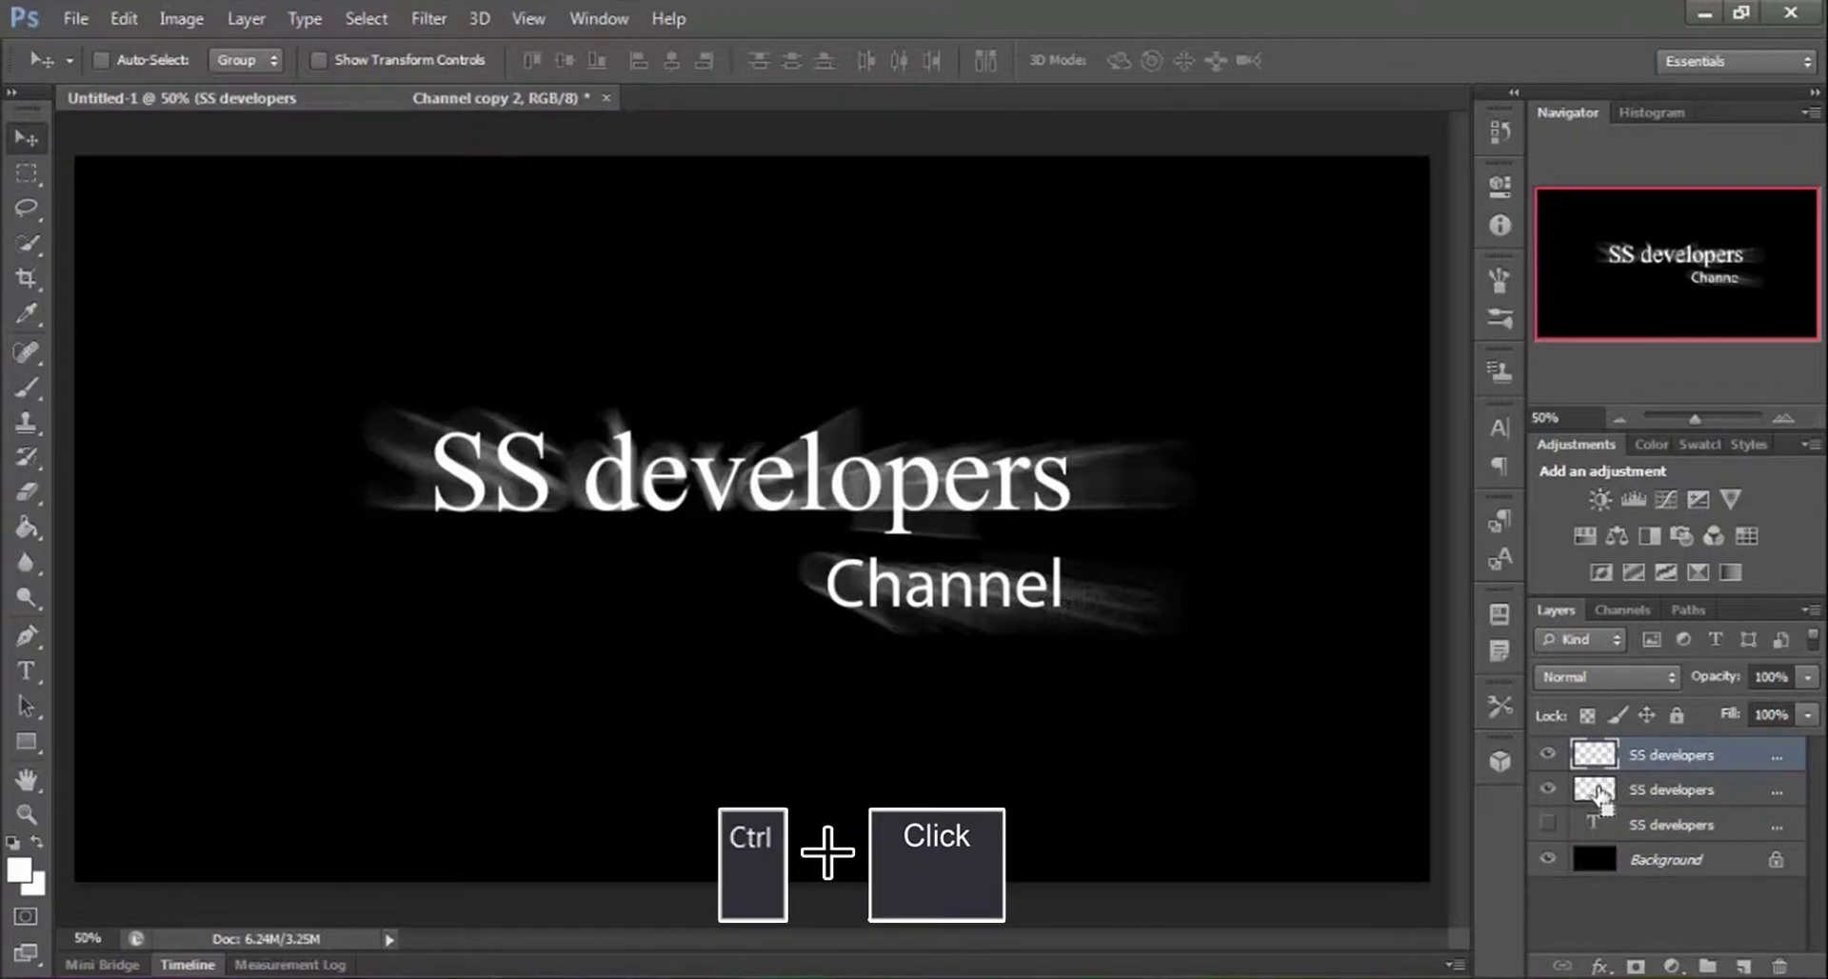
left_click(1596, 790, "ctrl")
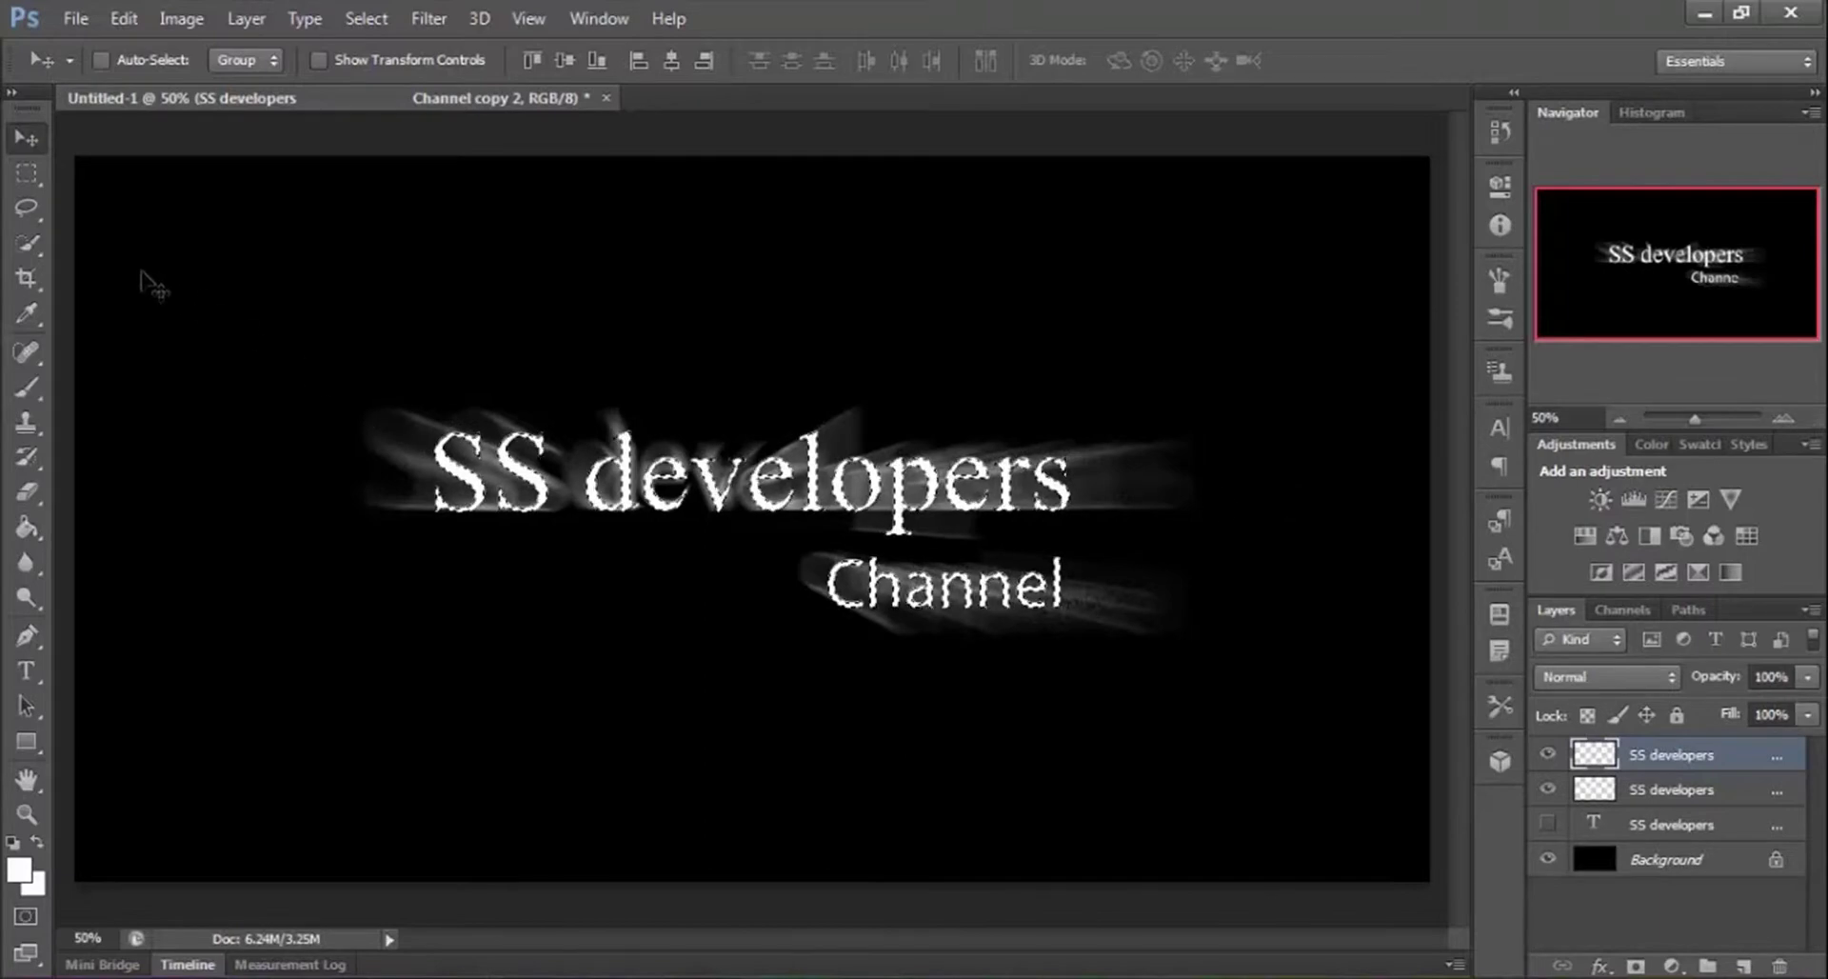
left_click(1552, 790)
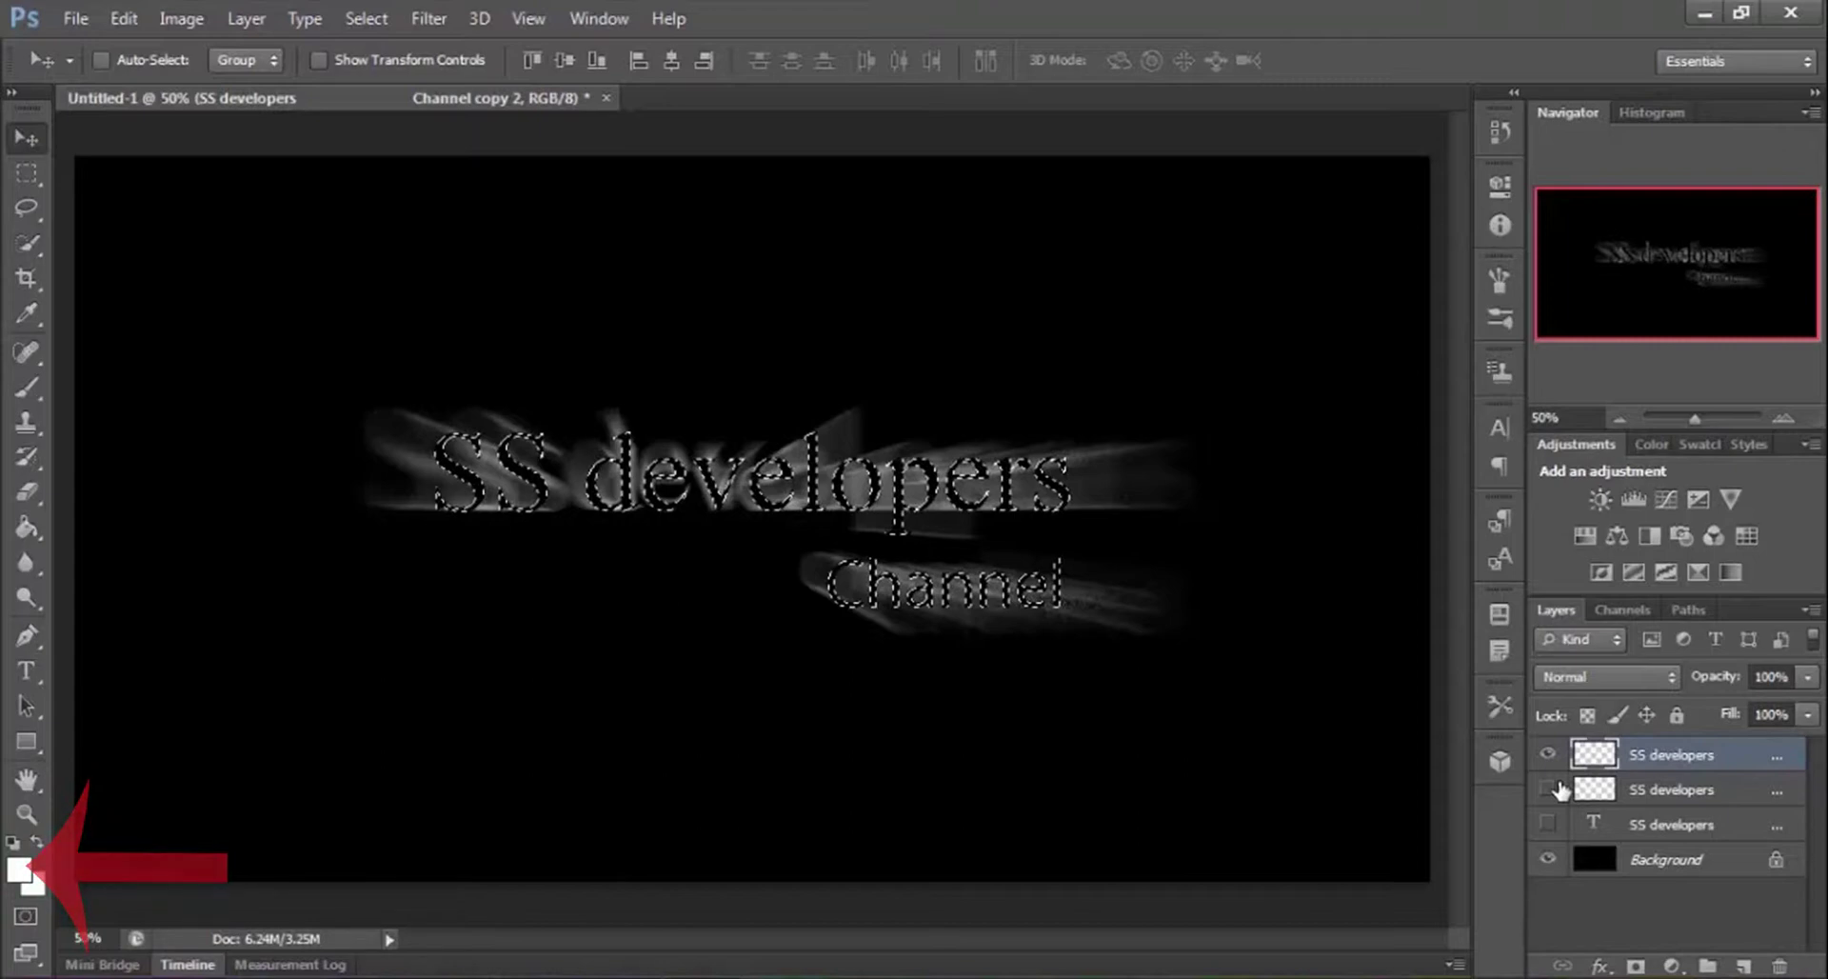
key("alt+BackSpace")
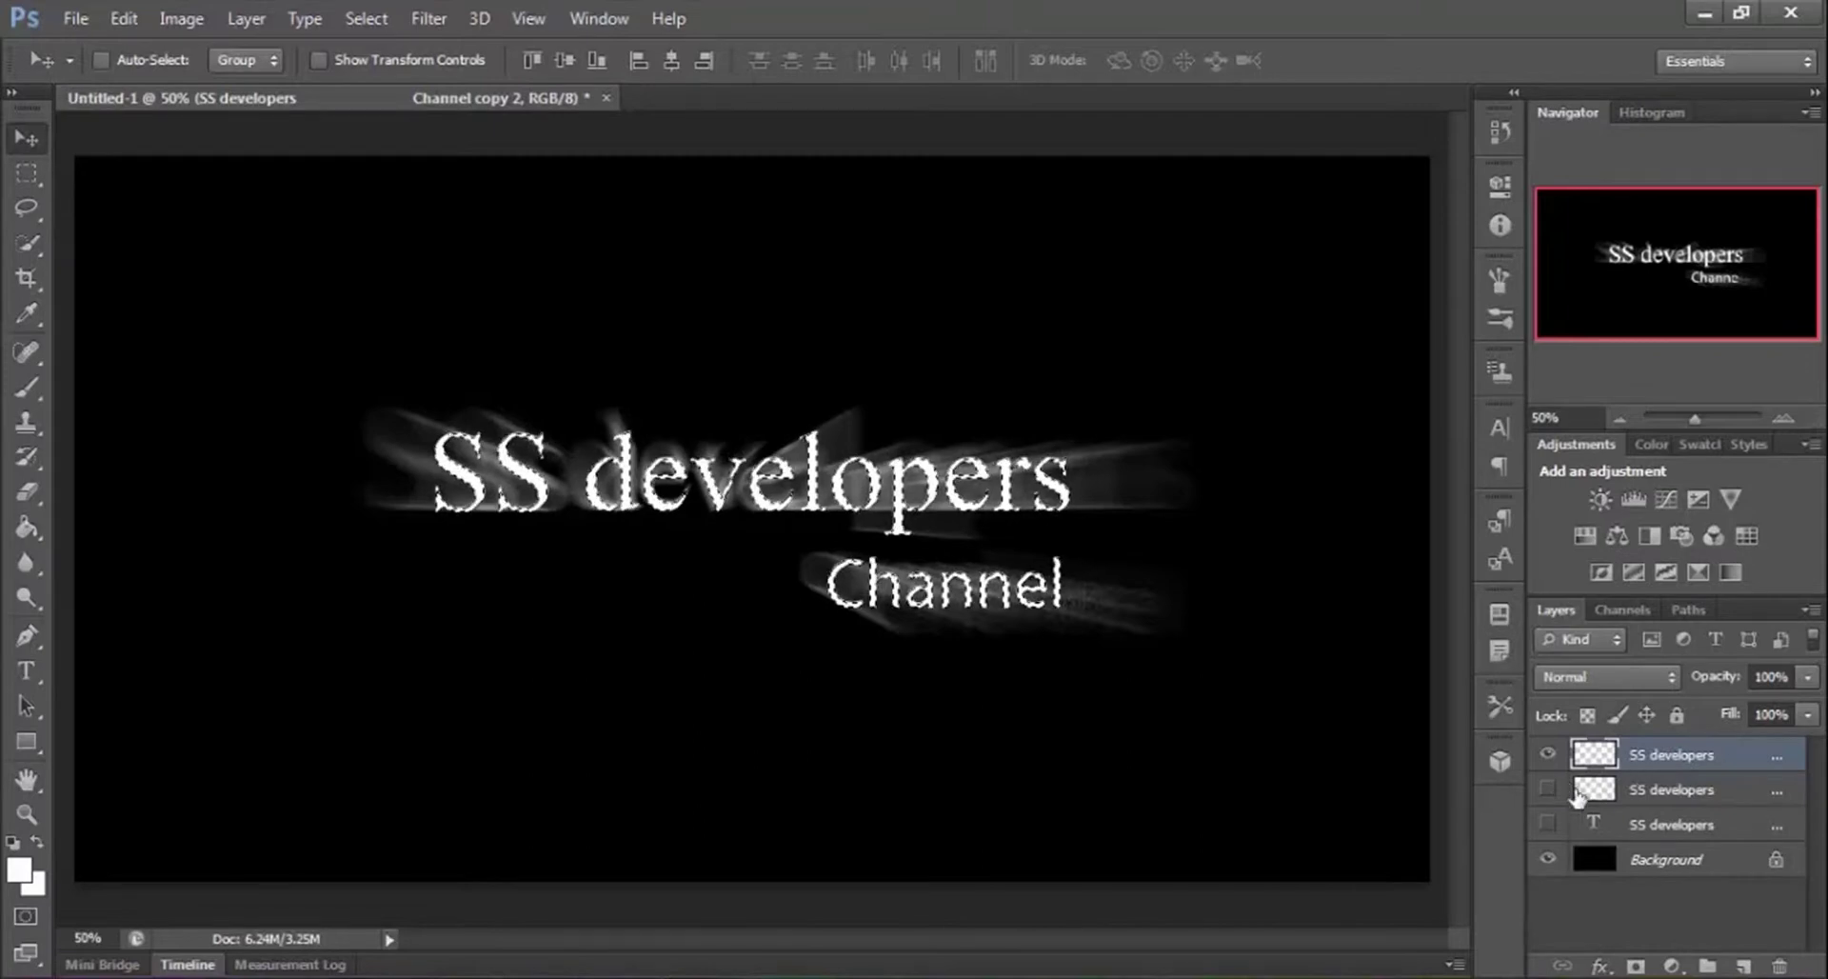
left_click(1547, 789)
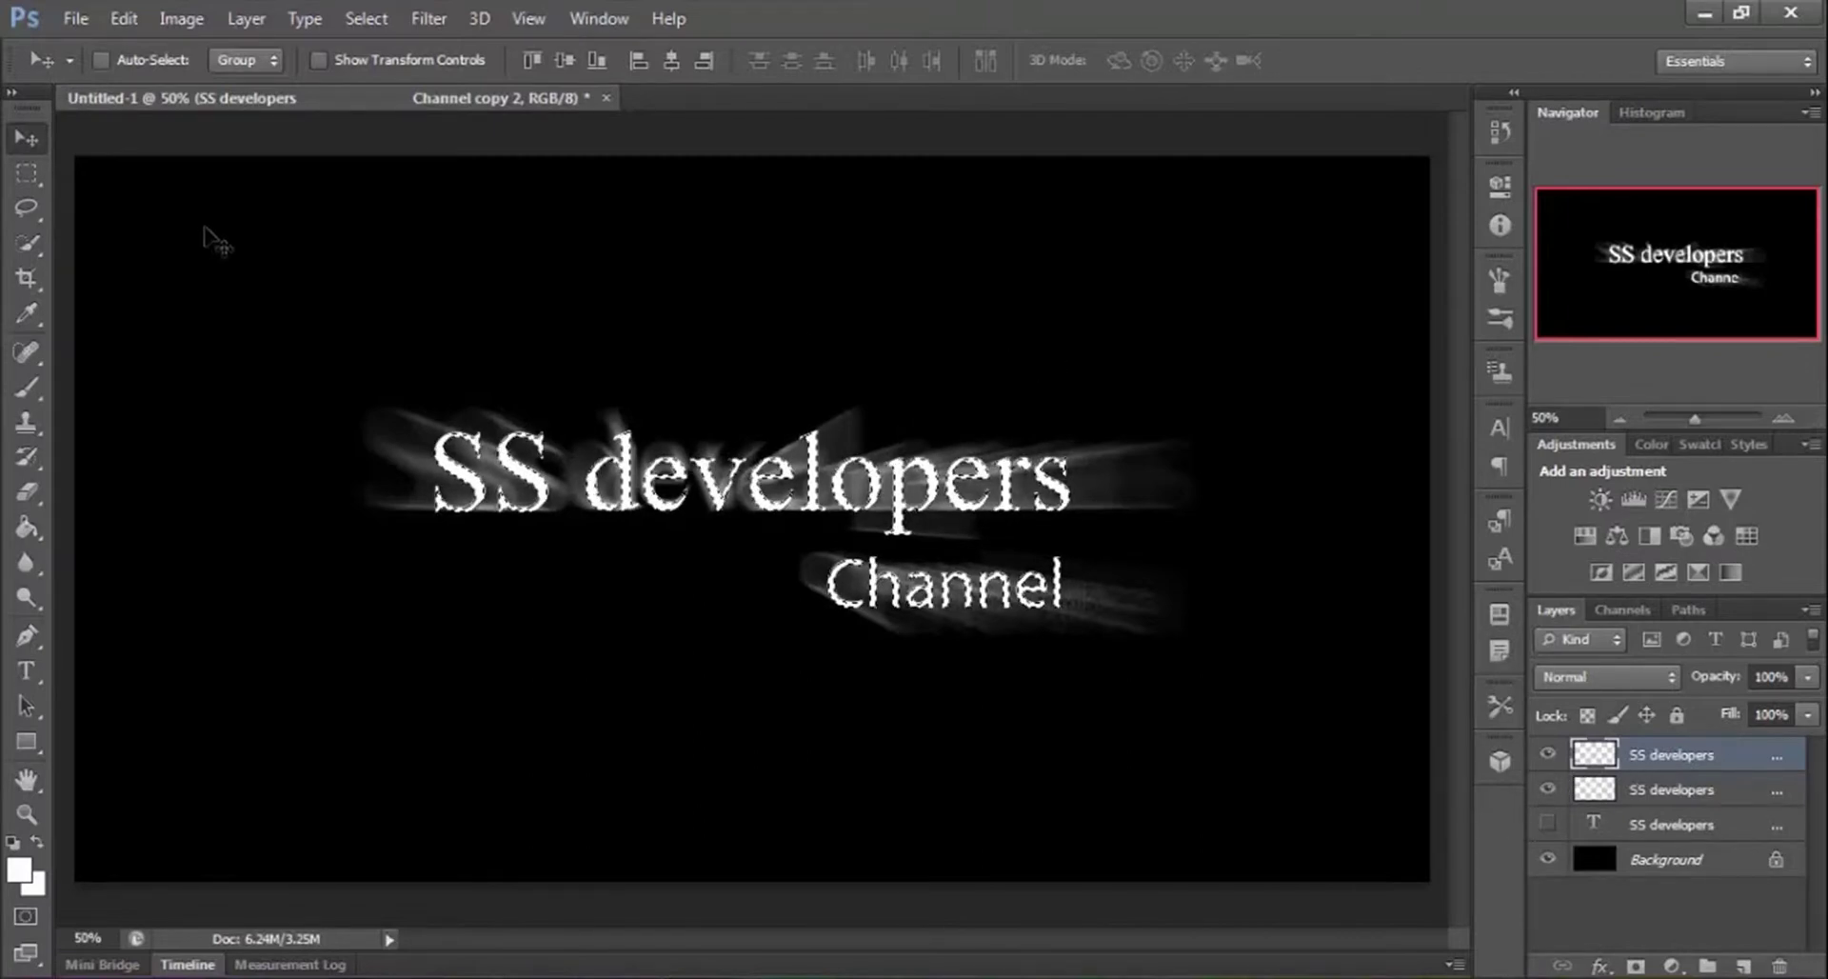
key("ctrl+d")
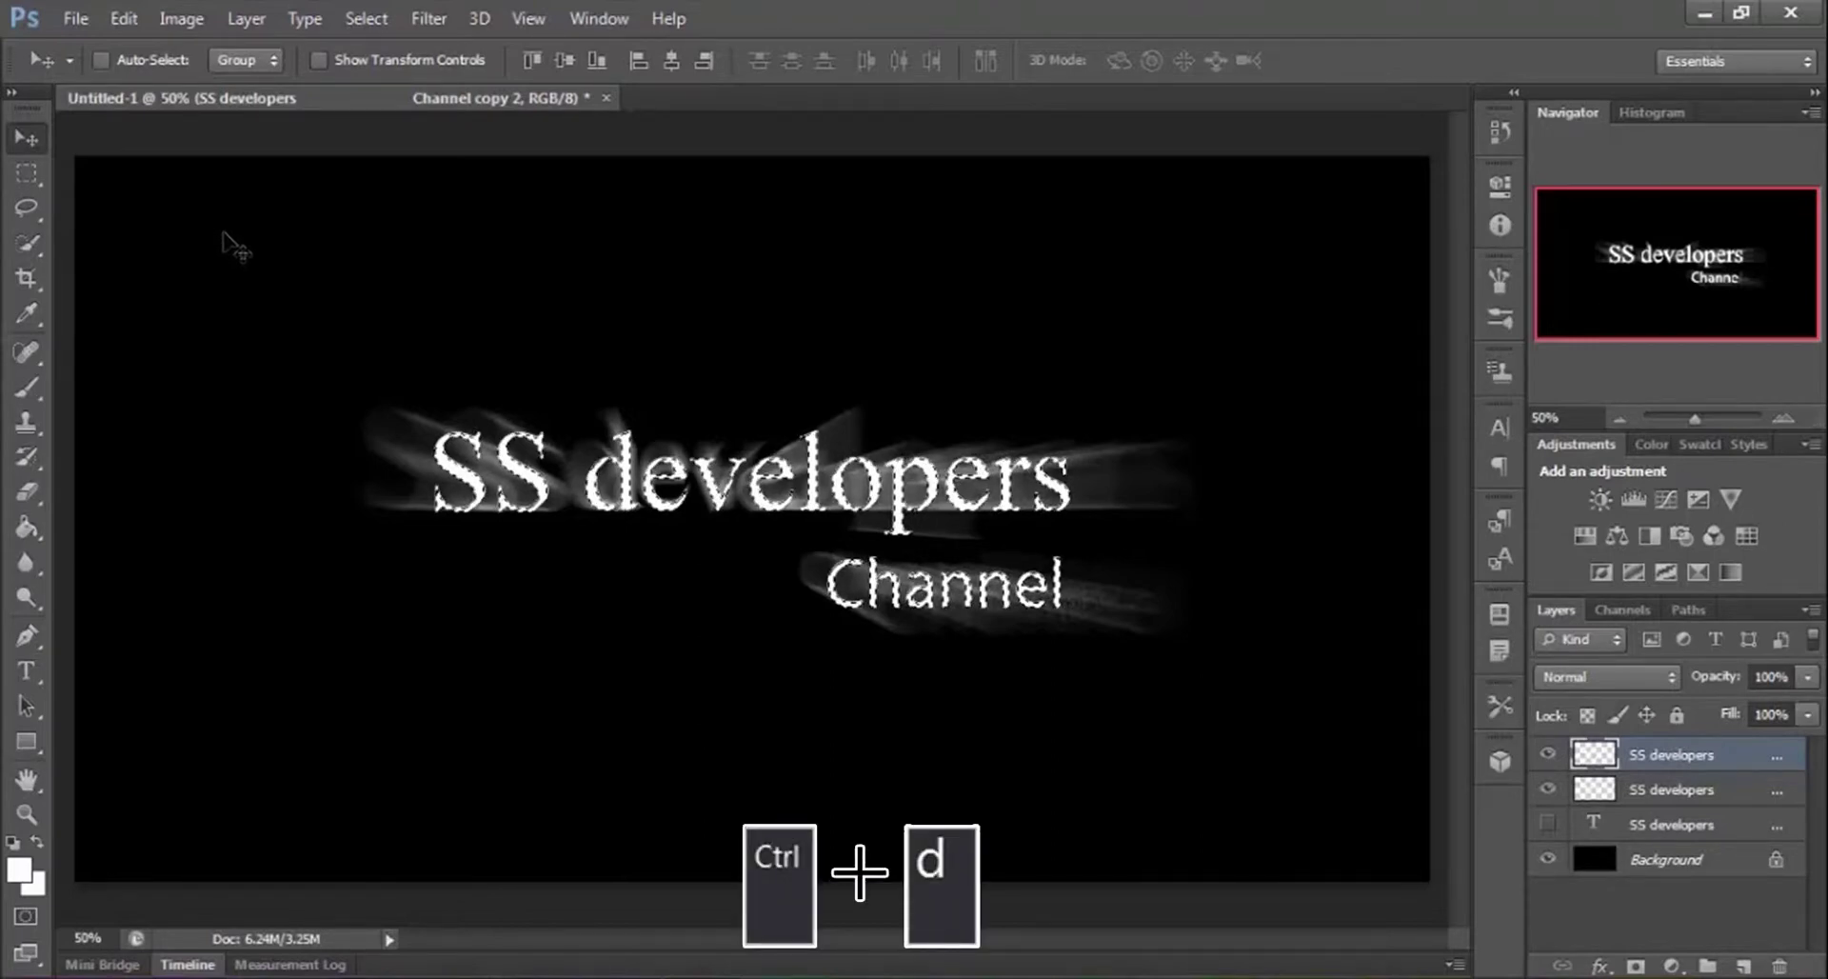
key("ctrl+d")
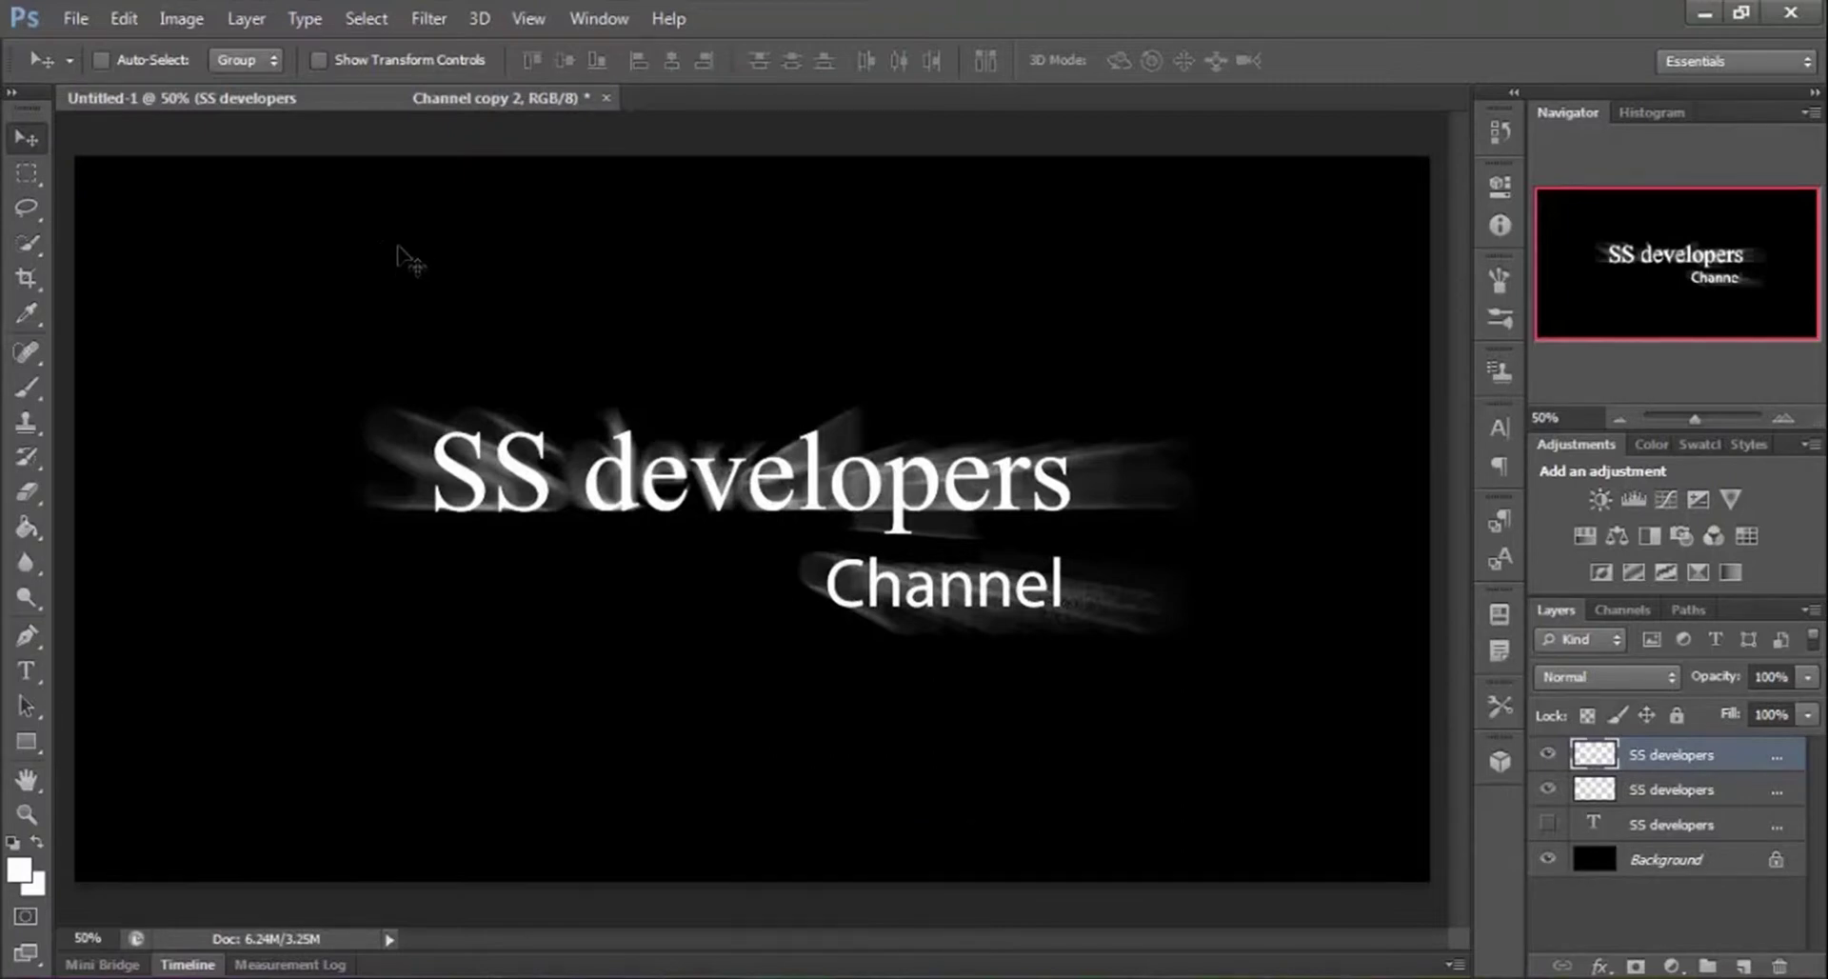
Apply Radial Blur to the blurred layer a second time with the Zoom method and amount 100.
left_click(426, 17)
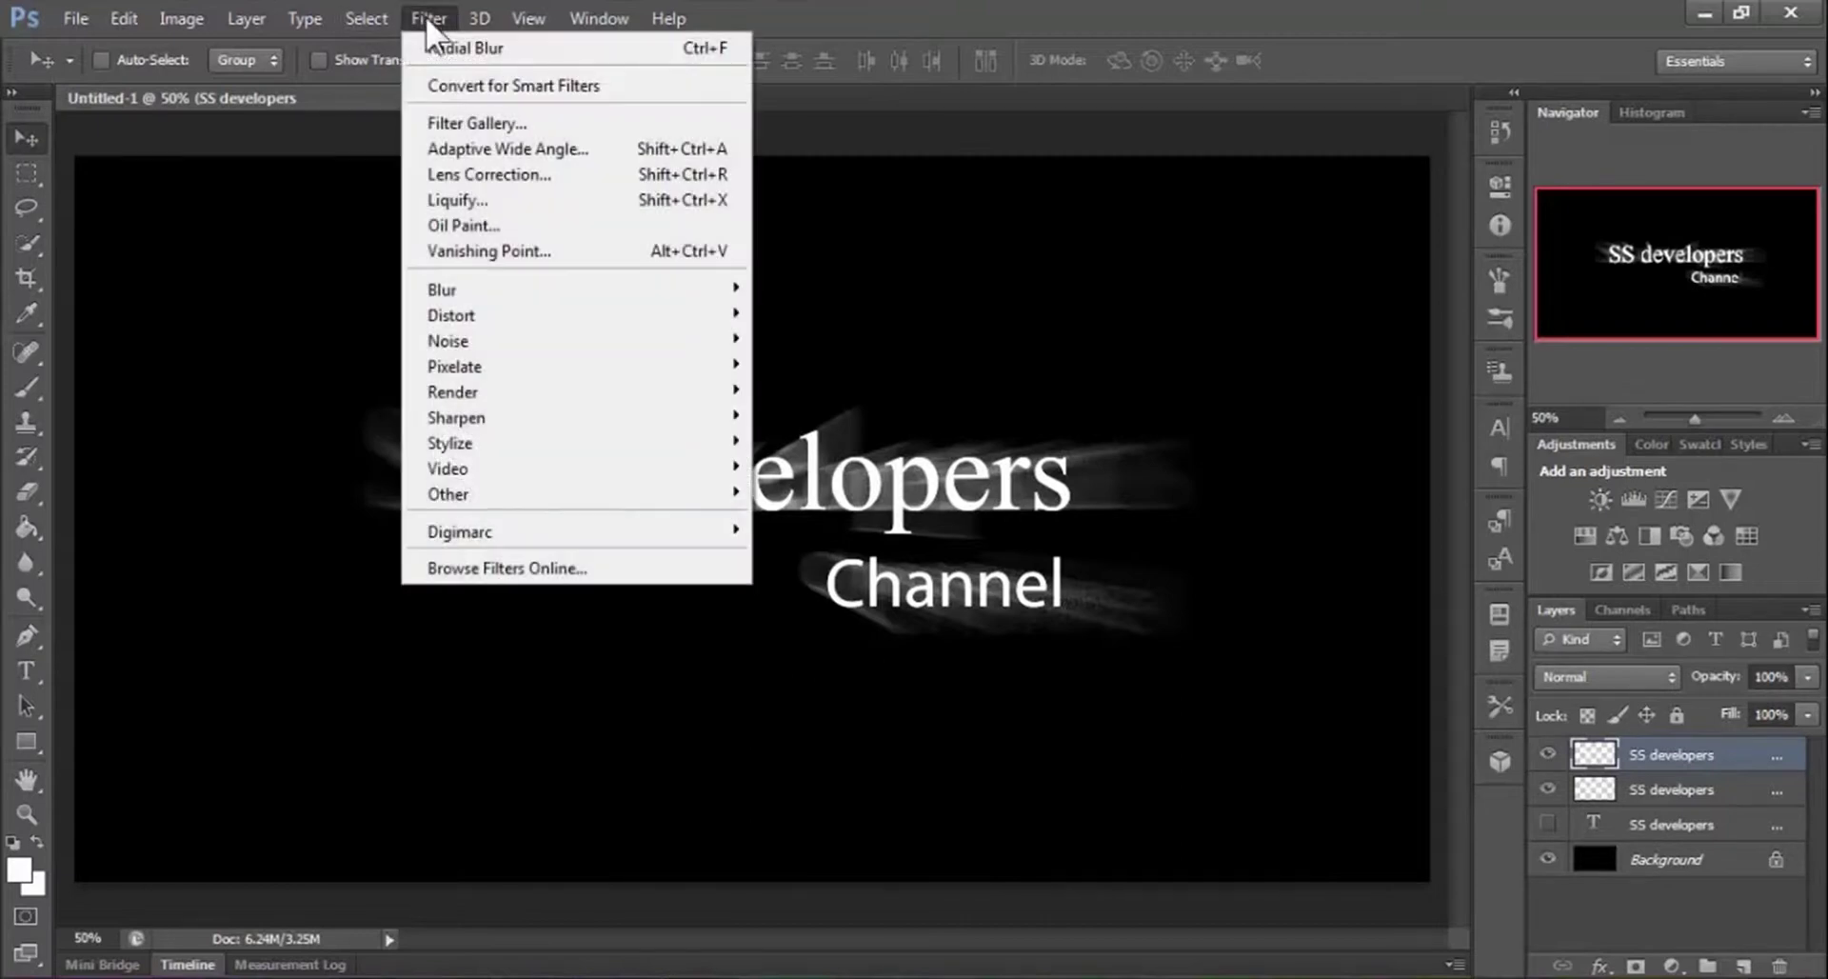
mouse_move(540, 290)
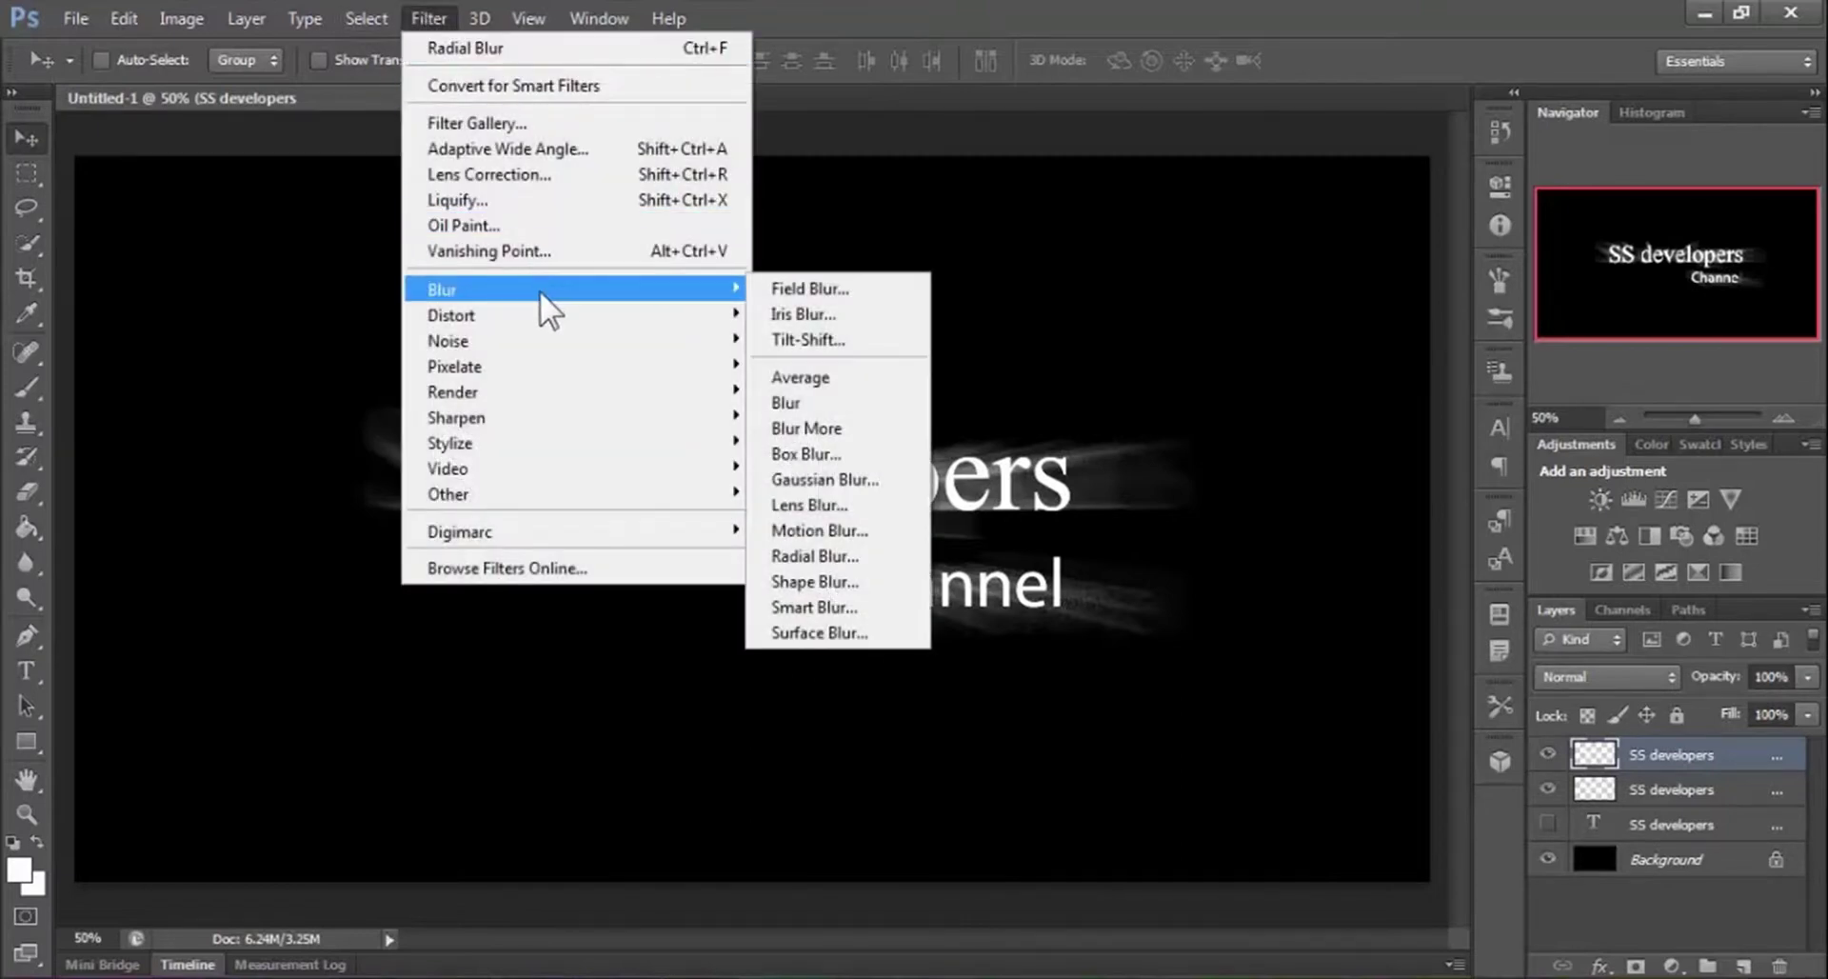
left_click(857, 548)
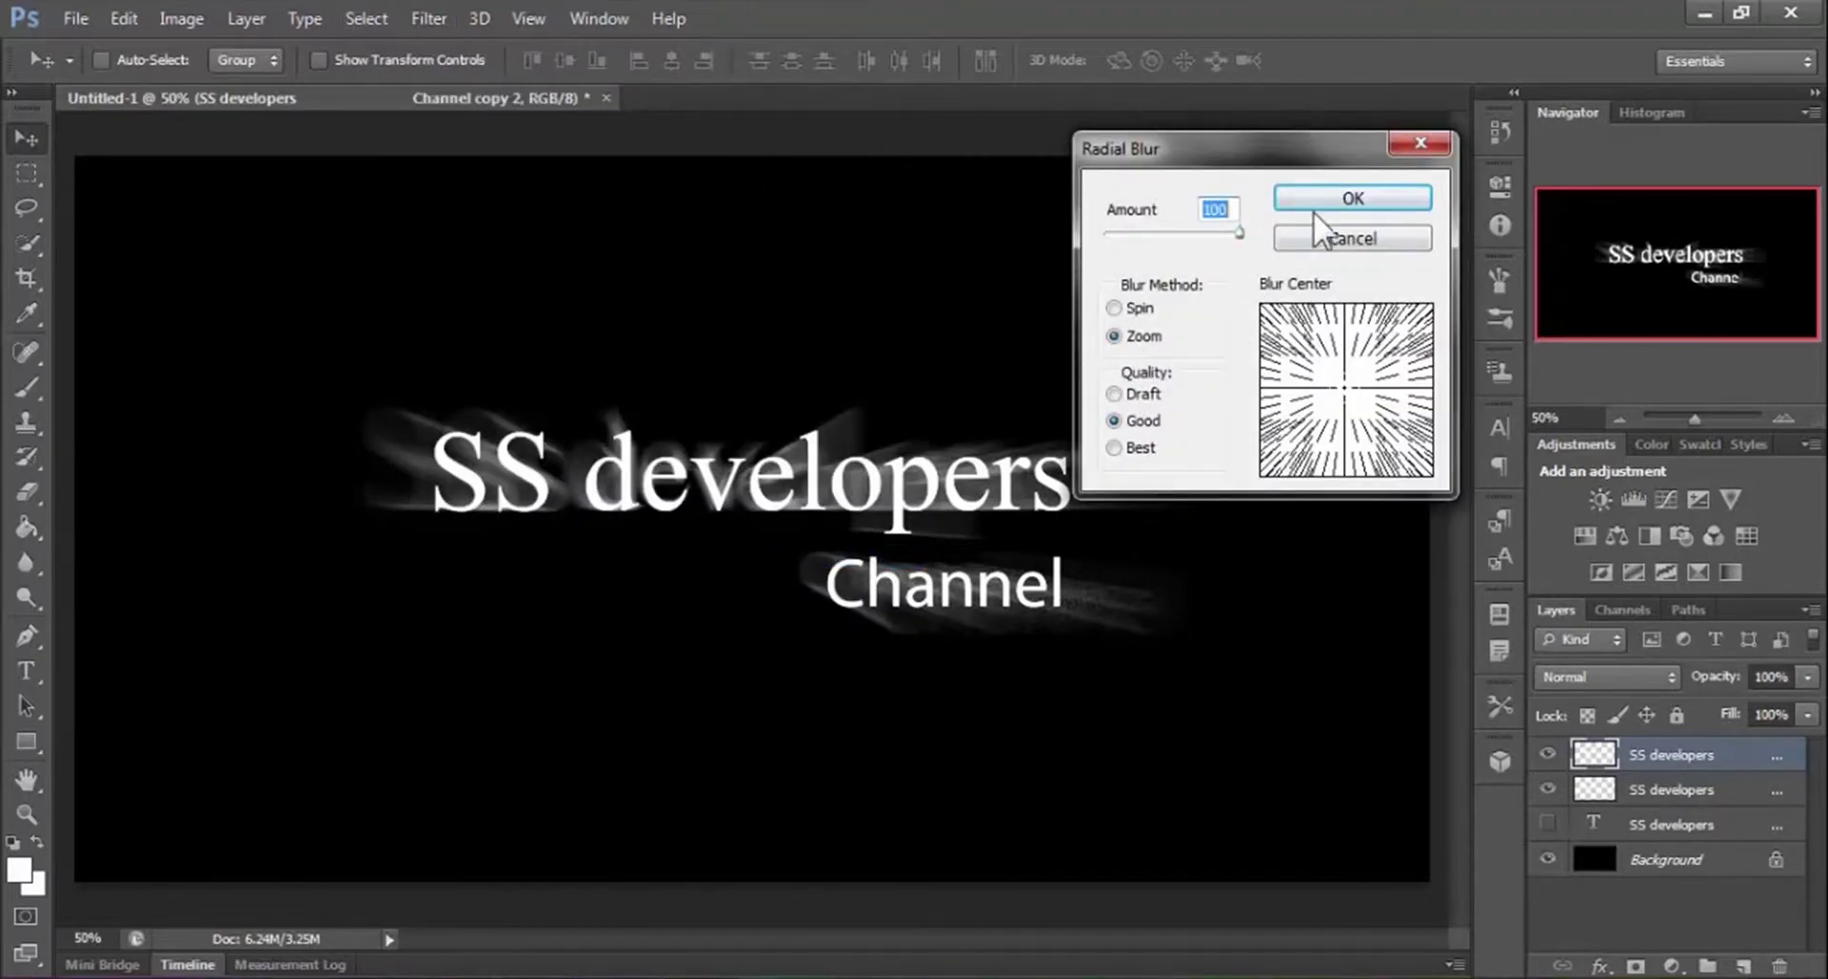
left_click(1340, 195)
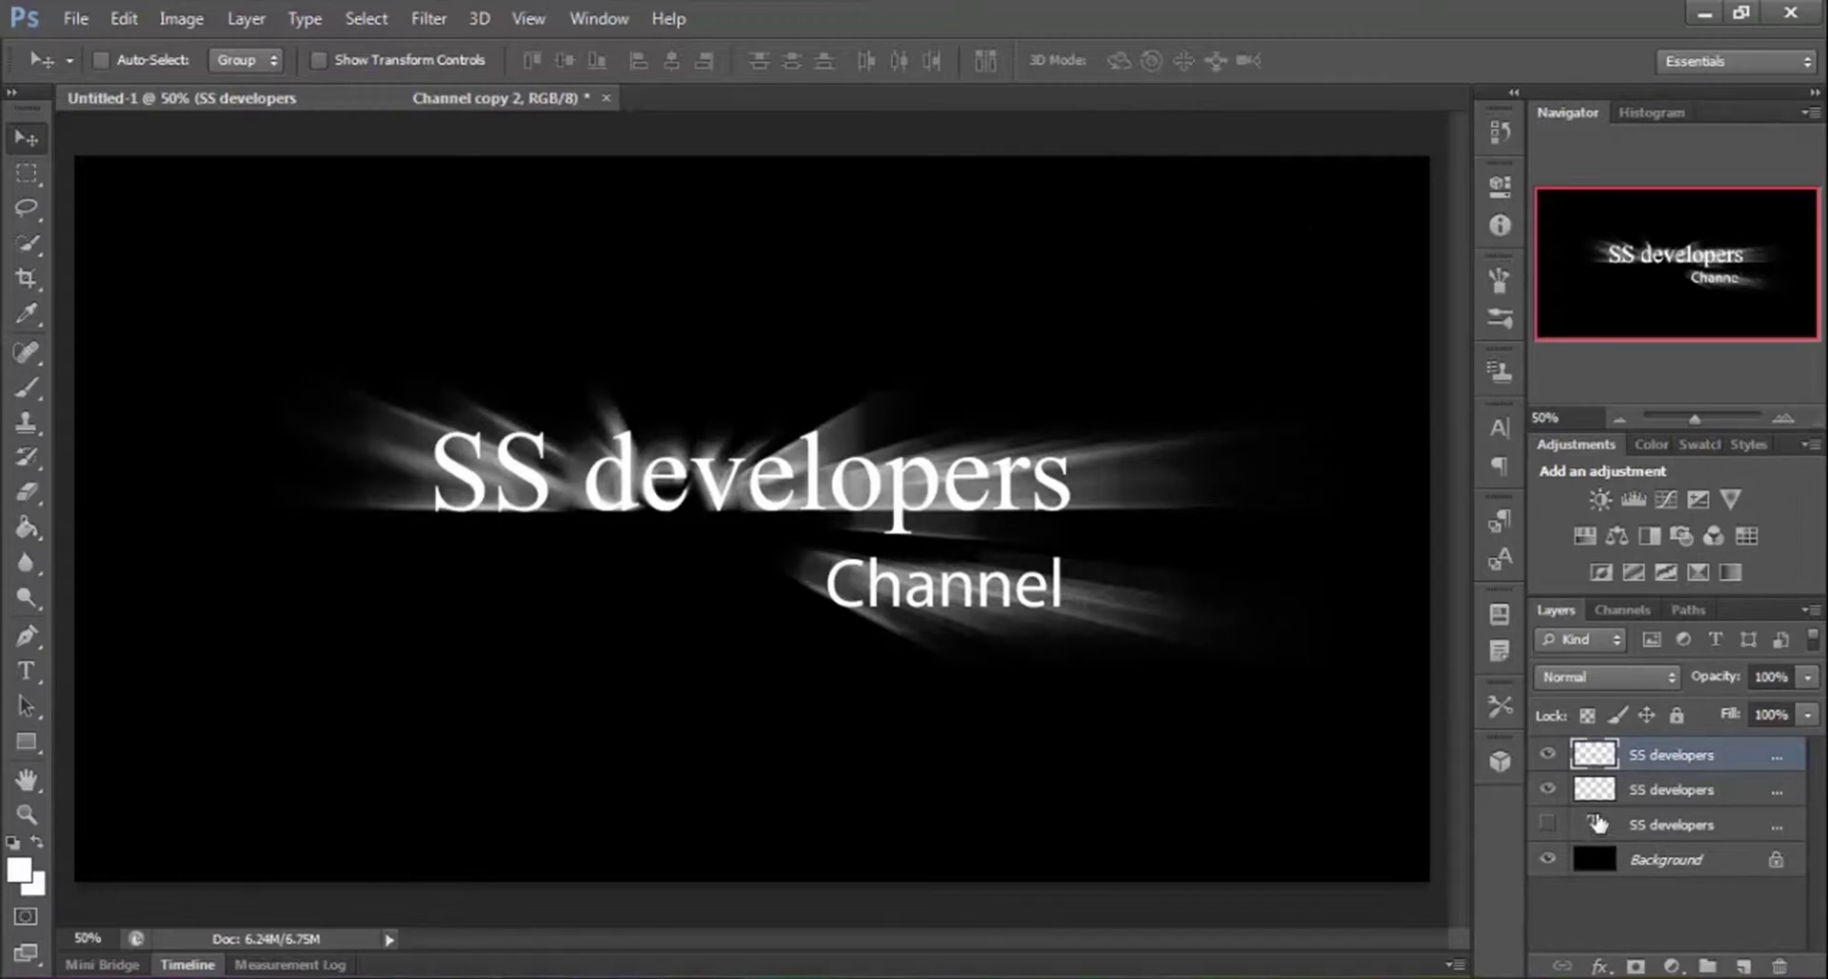
Refill the text outline with white on the blurred layer, deselect, and run the same Zoom Radial Blur a third time.
left_click(1596, 758, "ctrl")
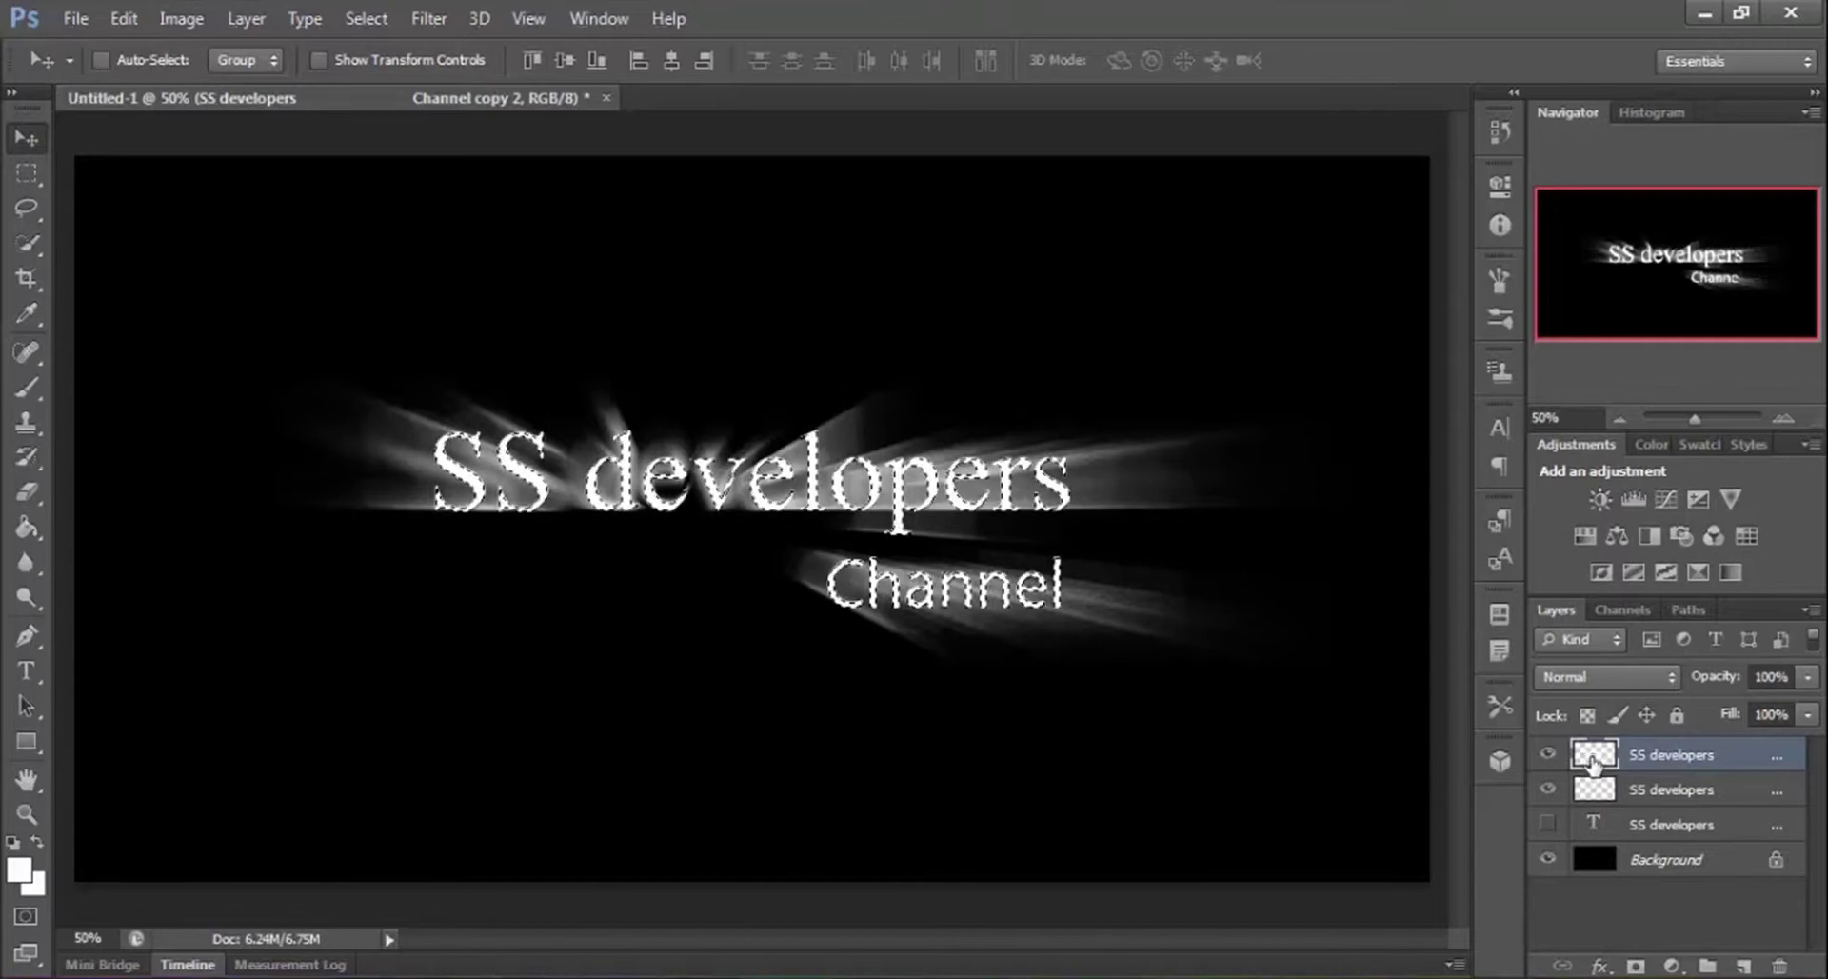
left_click(429, 17)
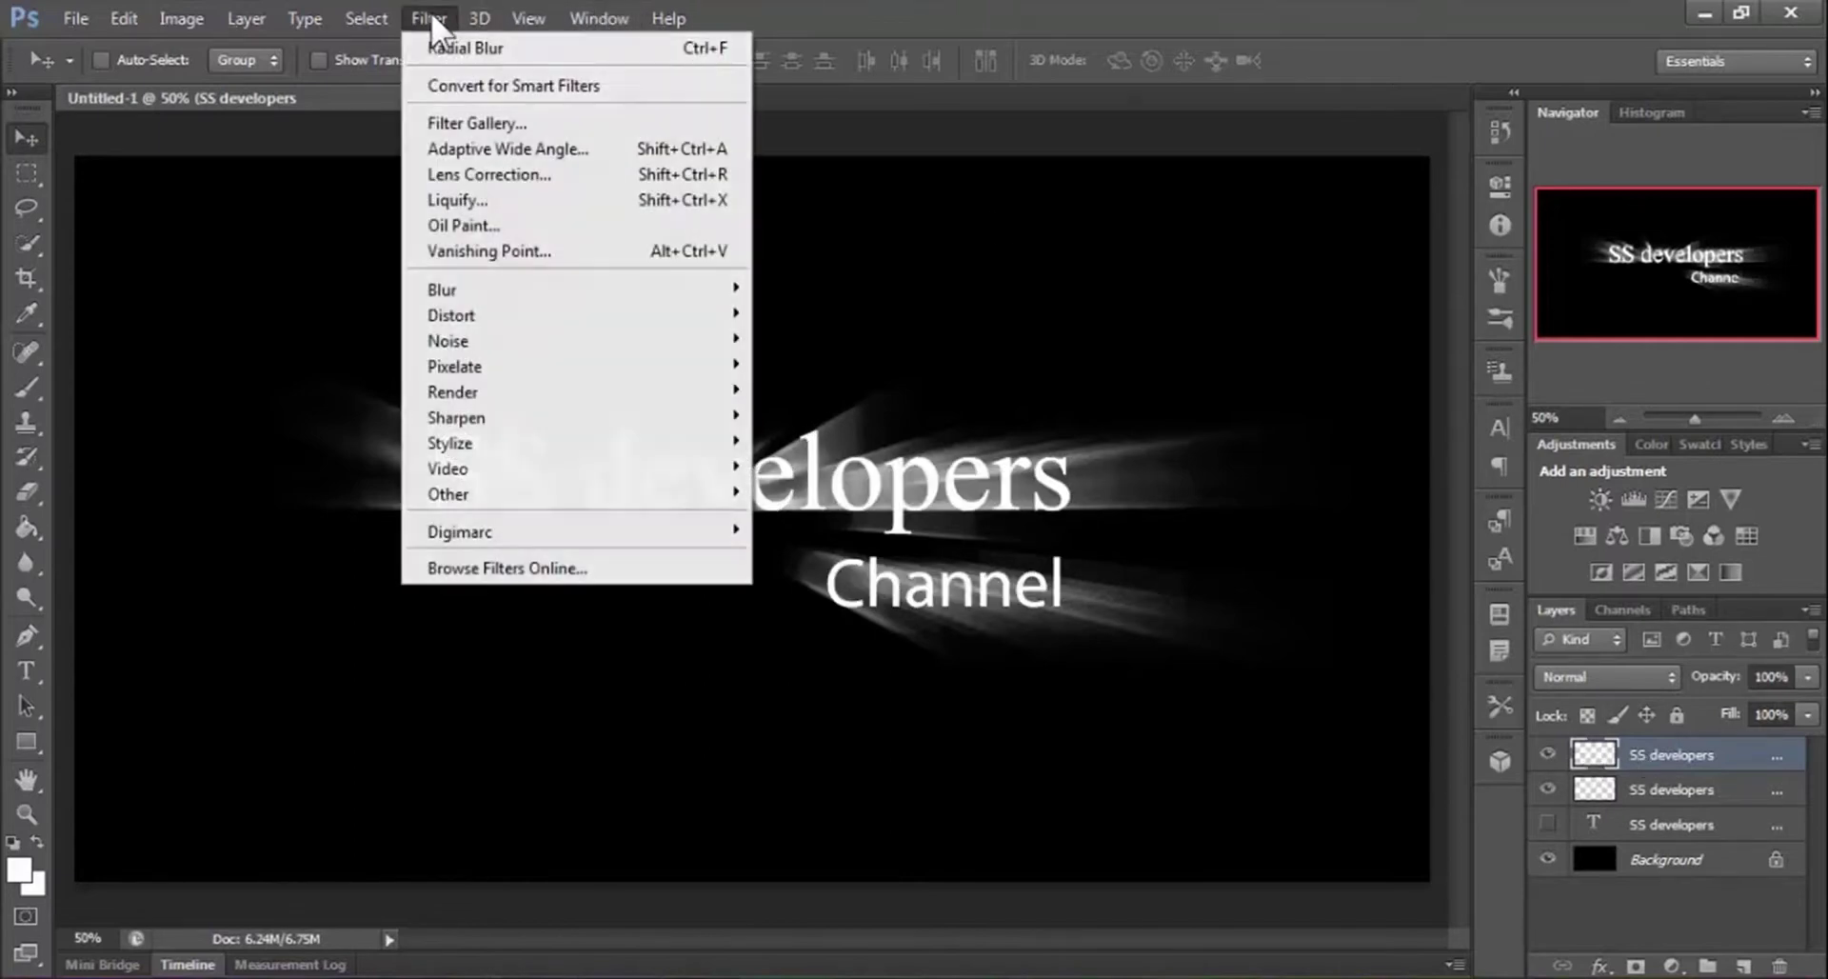
mouse_move(507, 280)
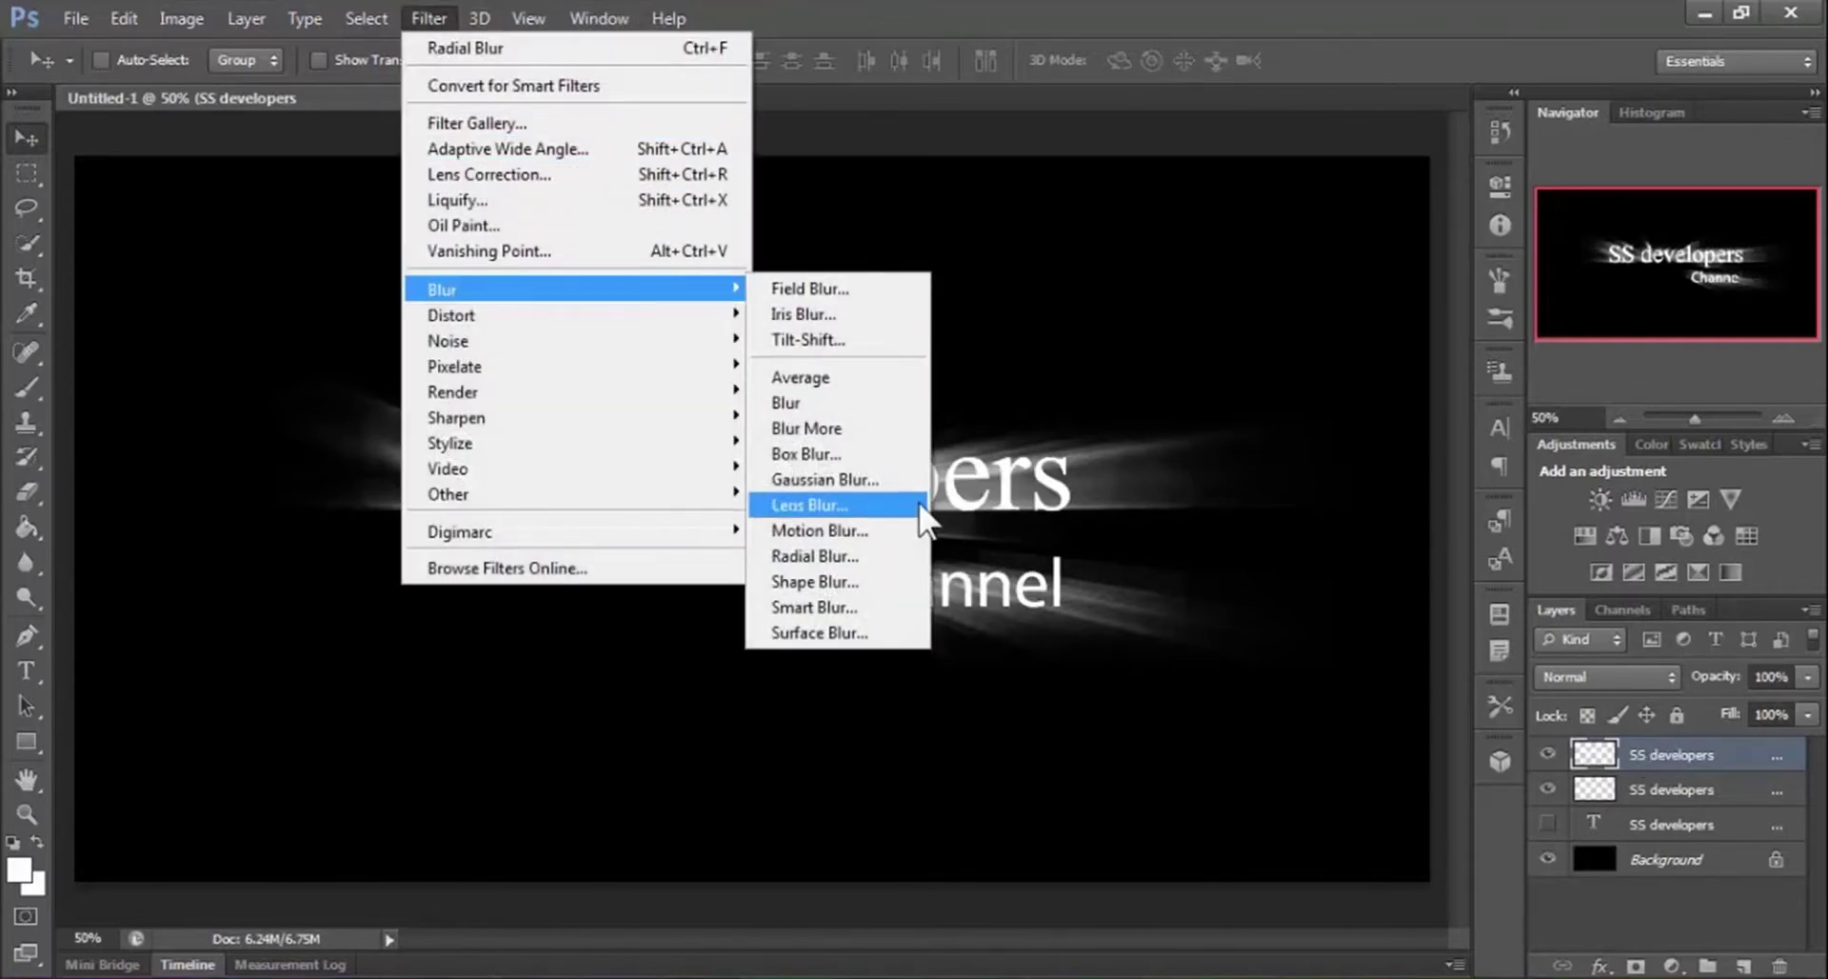
left_click(877, 553)
left_click(1353, 198)
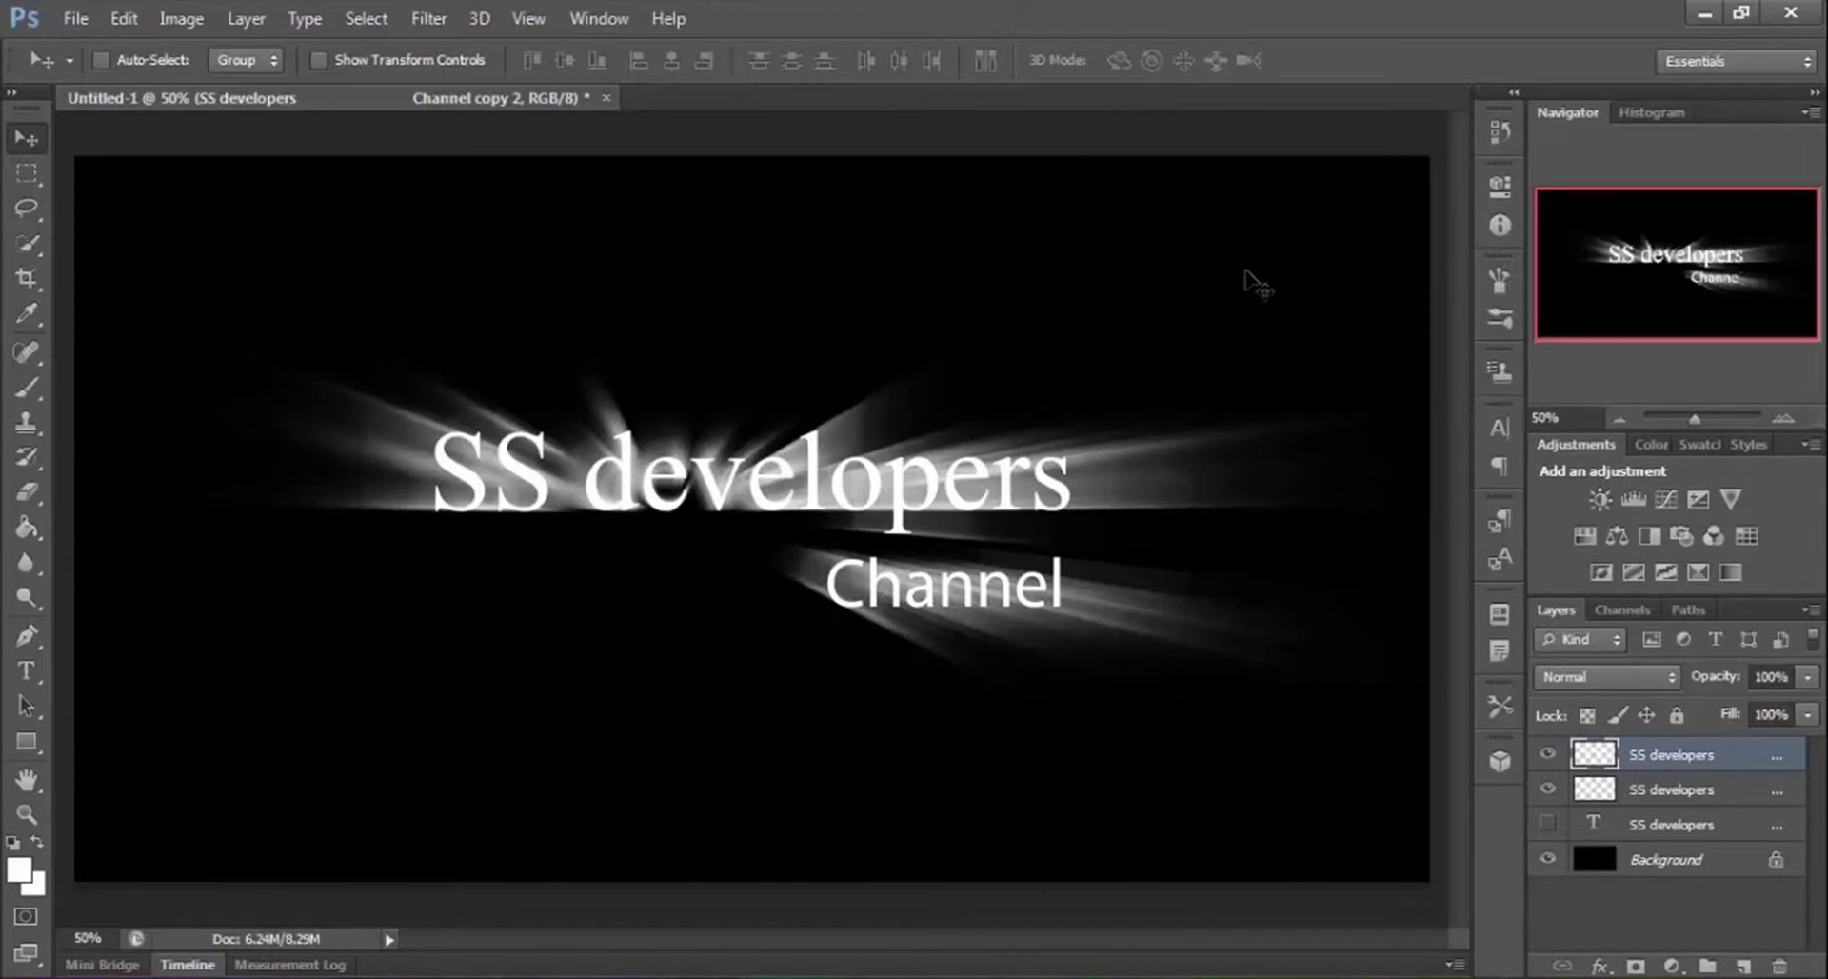
Compare the blurred and unblurred text layers by toggling the visibility of each one.
left_click(1676, 789)
left_click(1548, 755)
left_click(1549, 754)
left_click(1548, 754)
left_click(1549, 754)
left_click(1548, 754)
left_click(1549, 754)
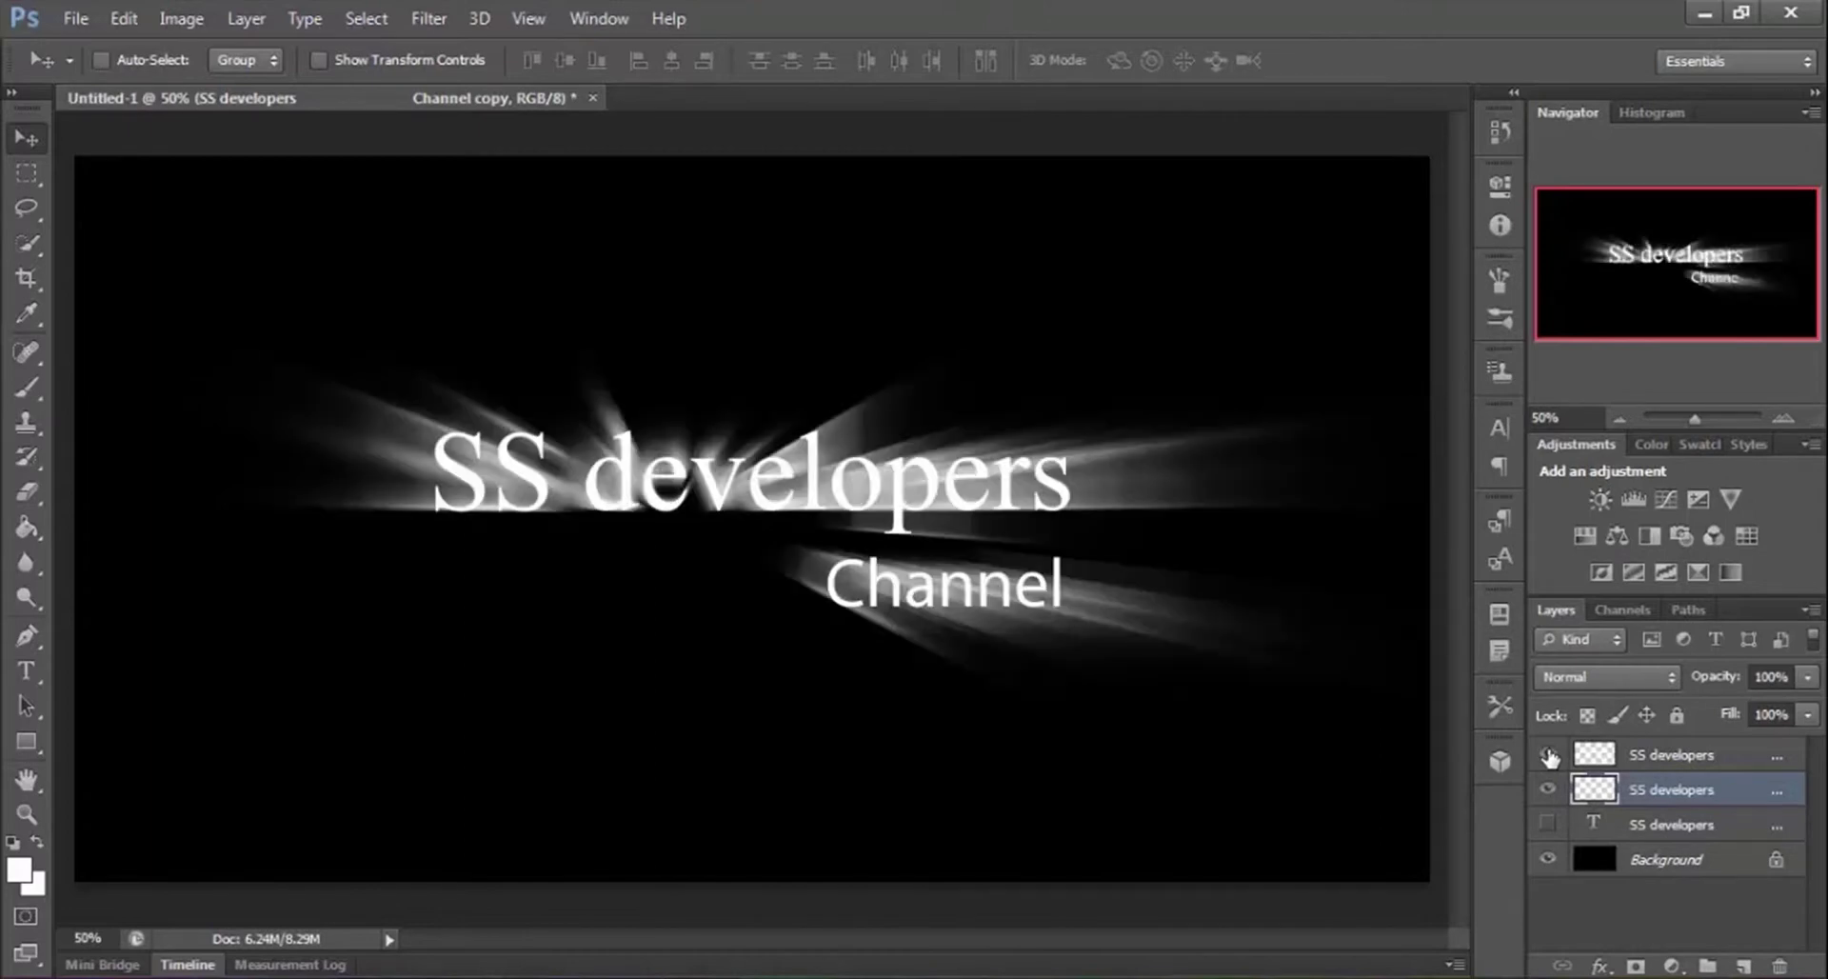
left_click(1549, 754)
left_click(1548, 789)
left_click(1548, 790)
left_click(1548, 790)
left_click(1548, 790)
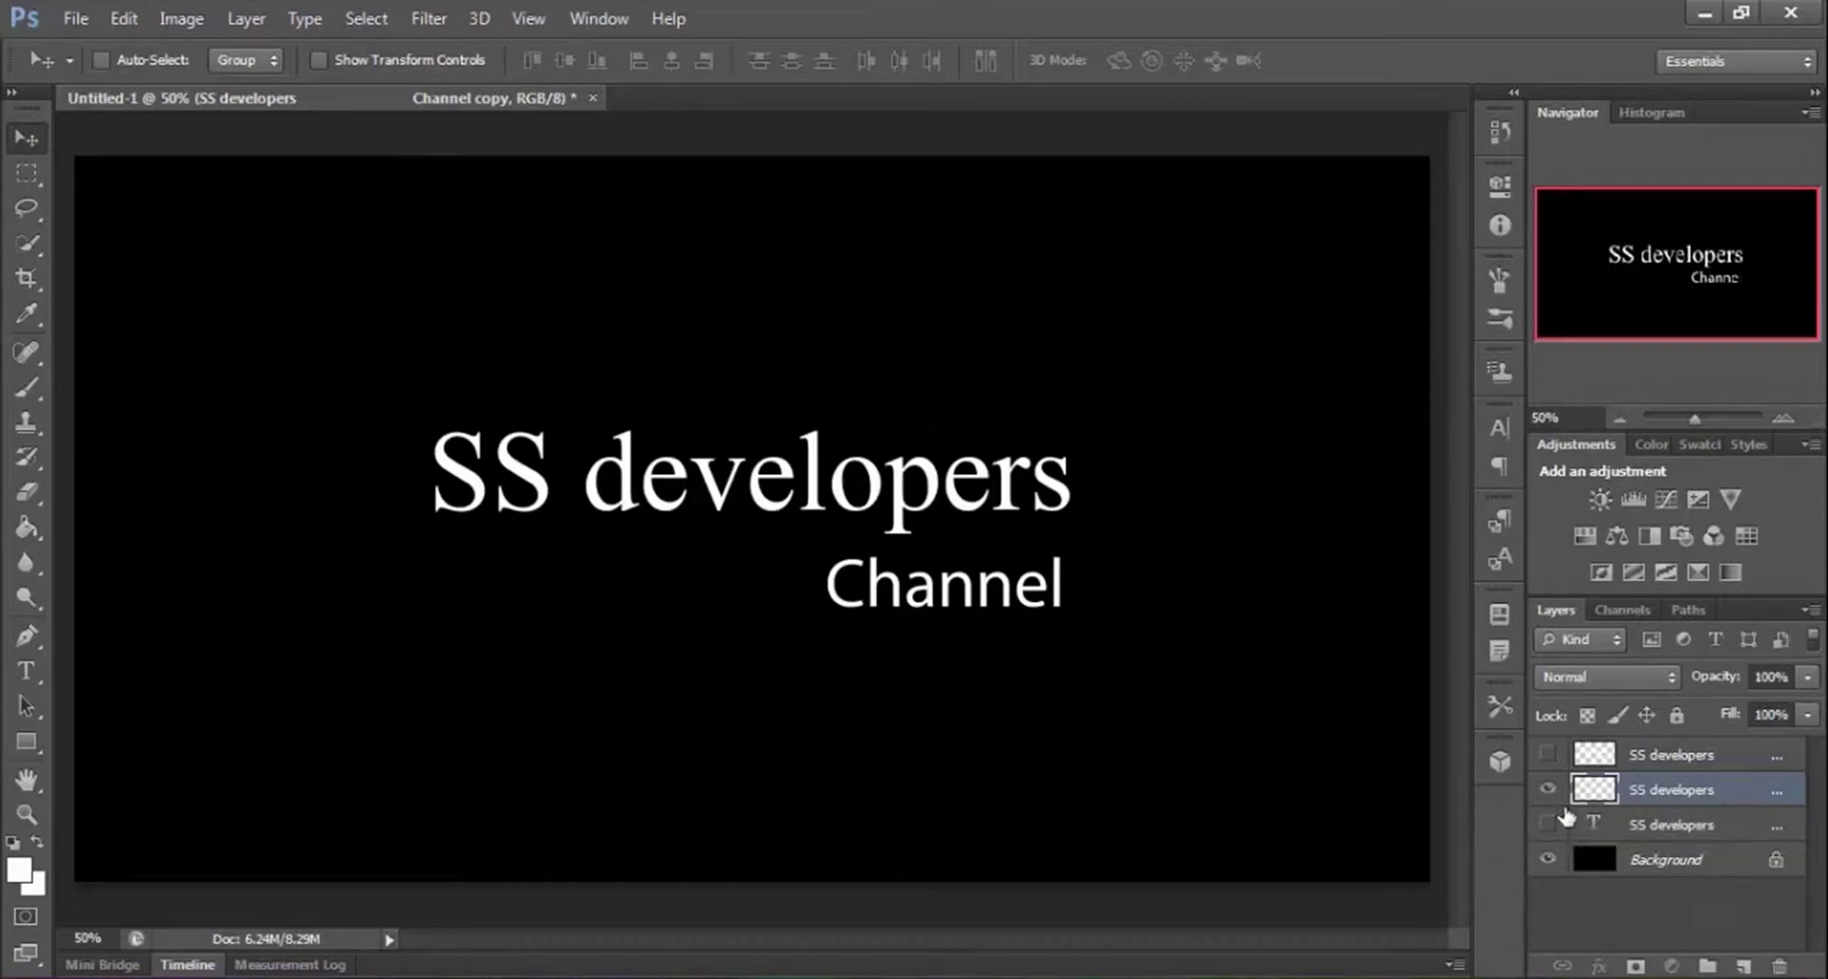
left_click(1550, 754)
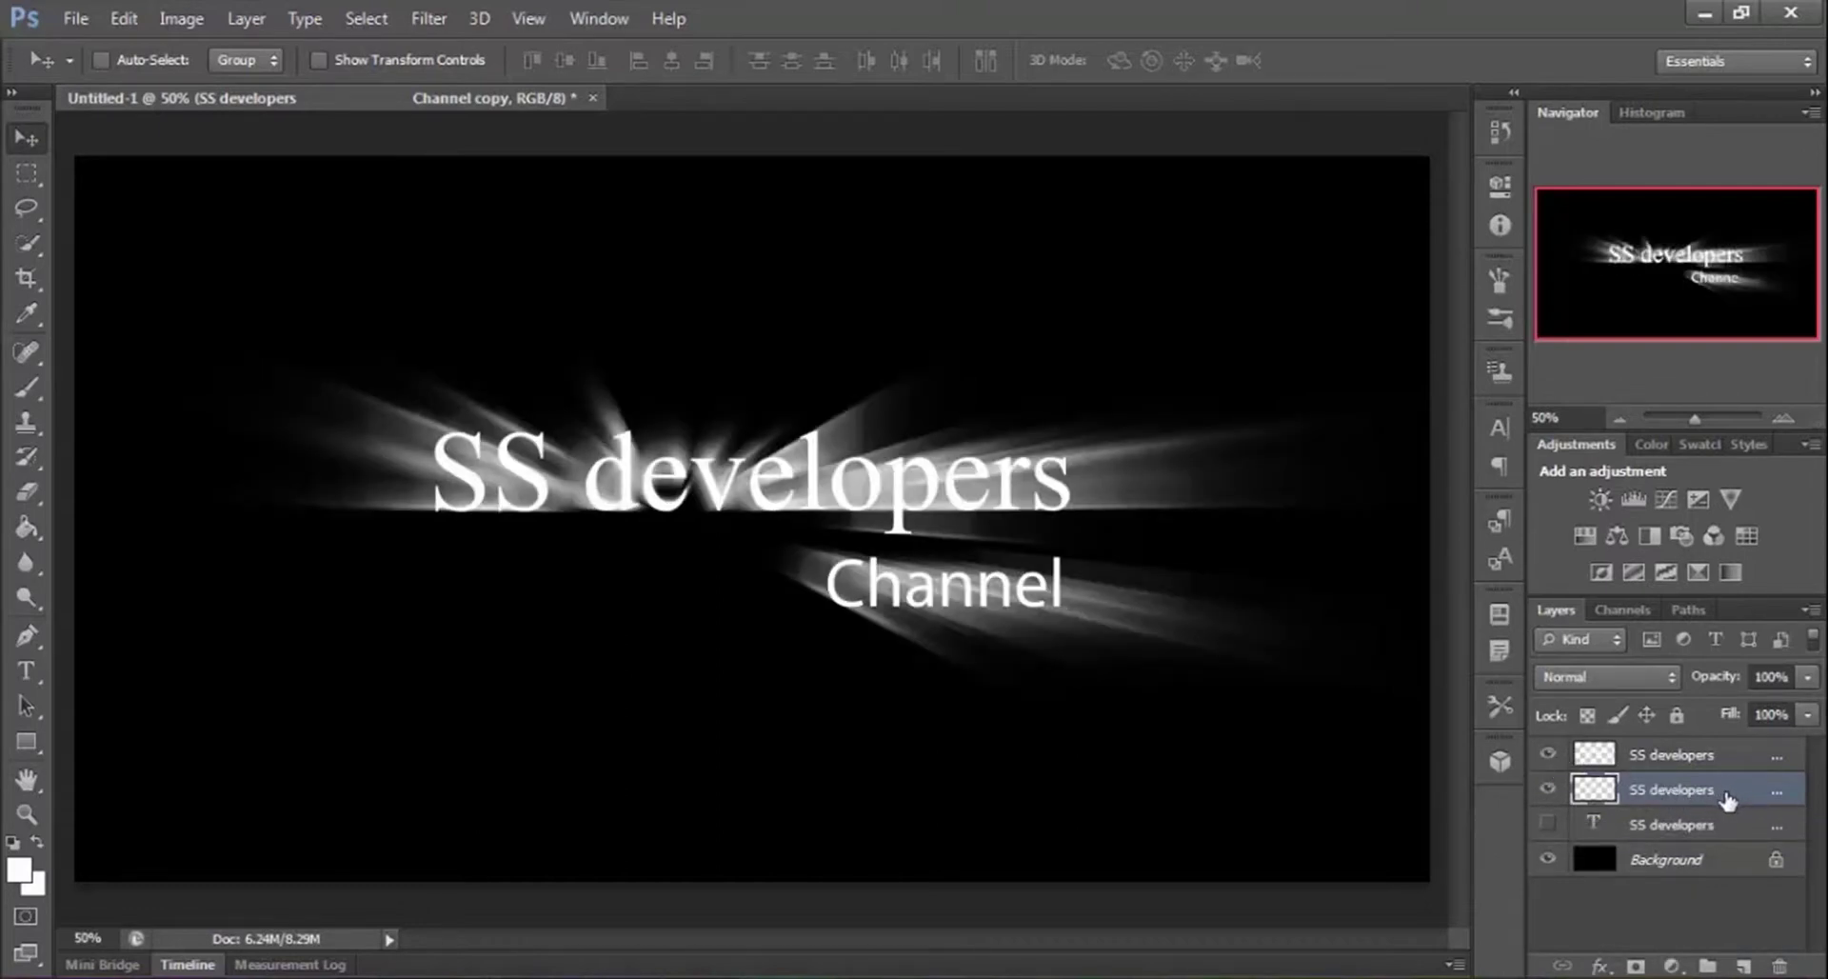
Move the unblurred text layer above the blurred one, and rename them "text" and "effect" respectively.
left_click(1714, 757)
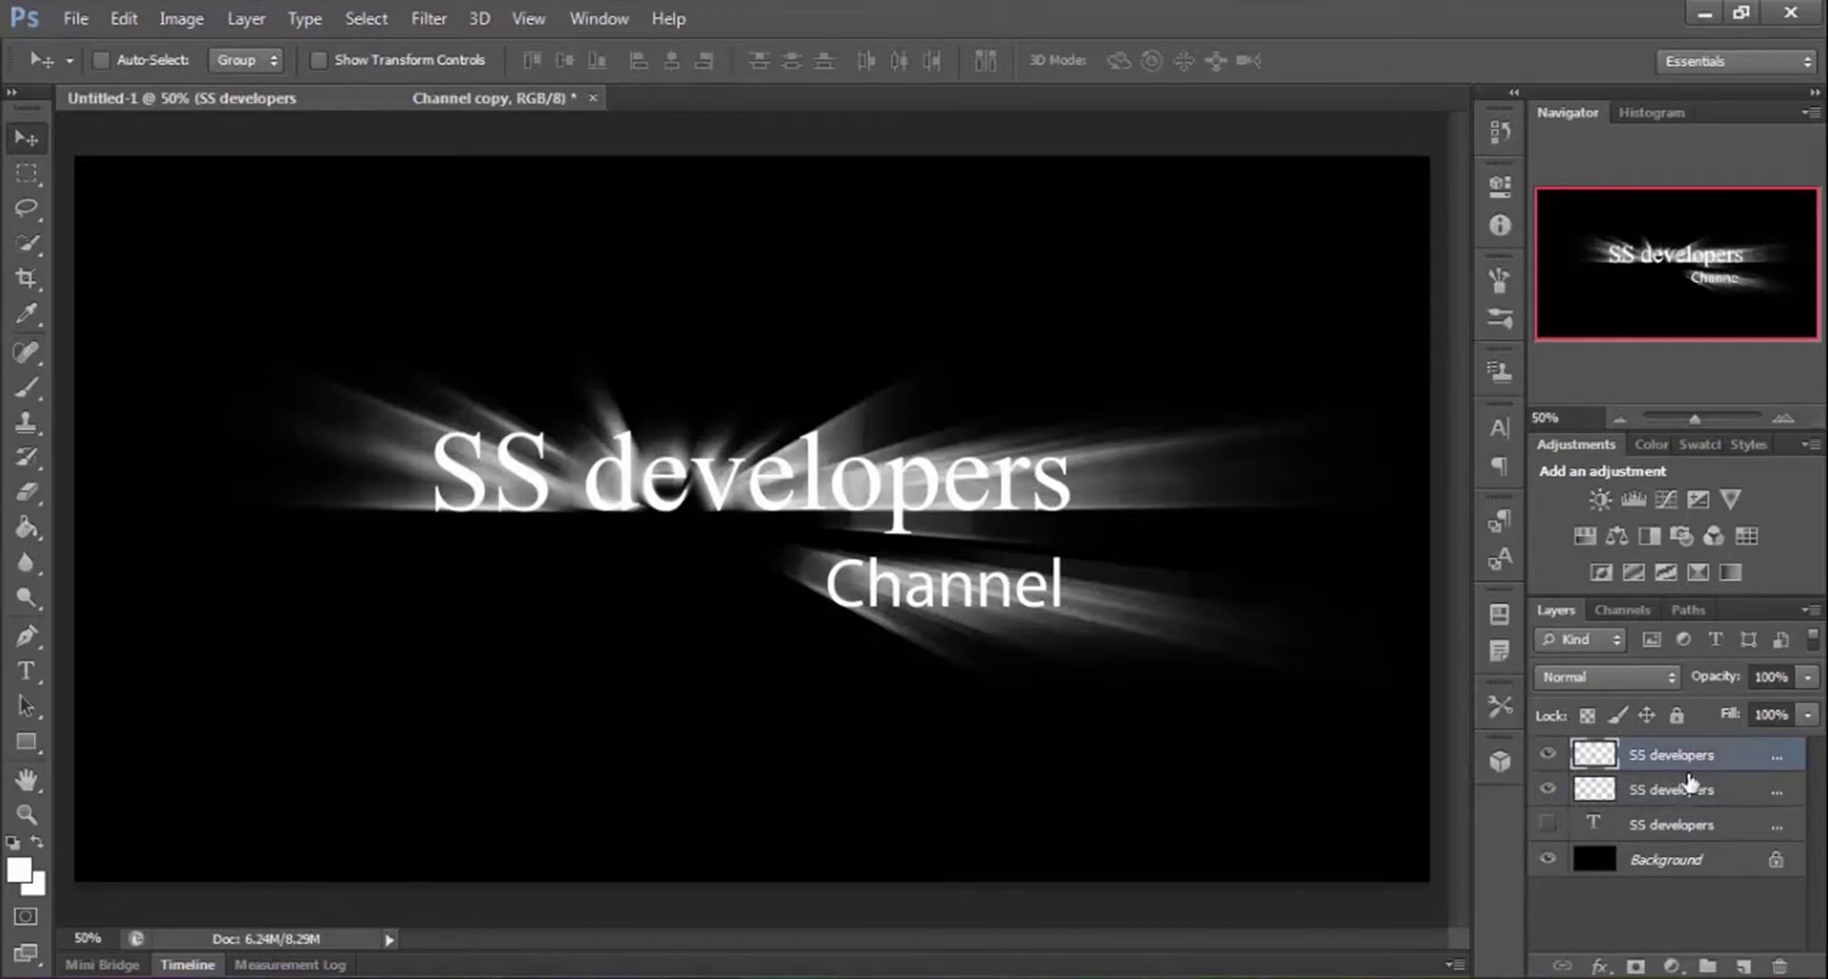
double_click(1692, 762)
type("tex")
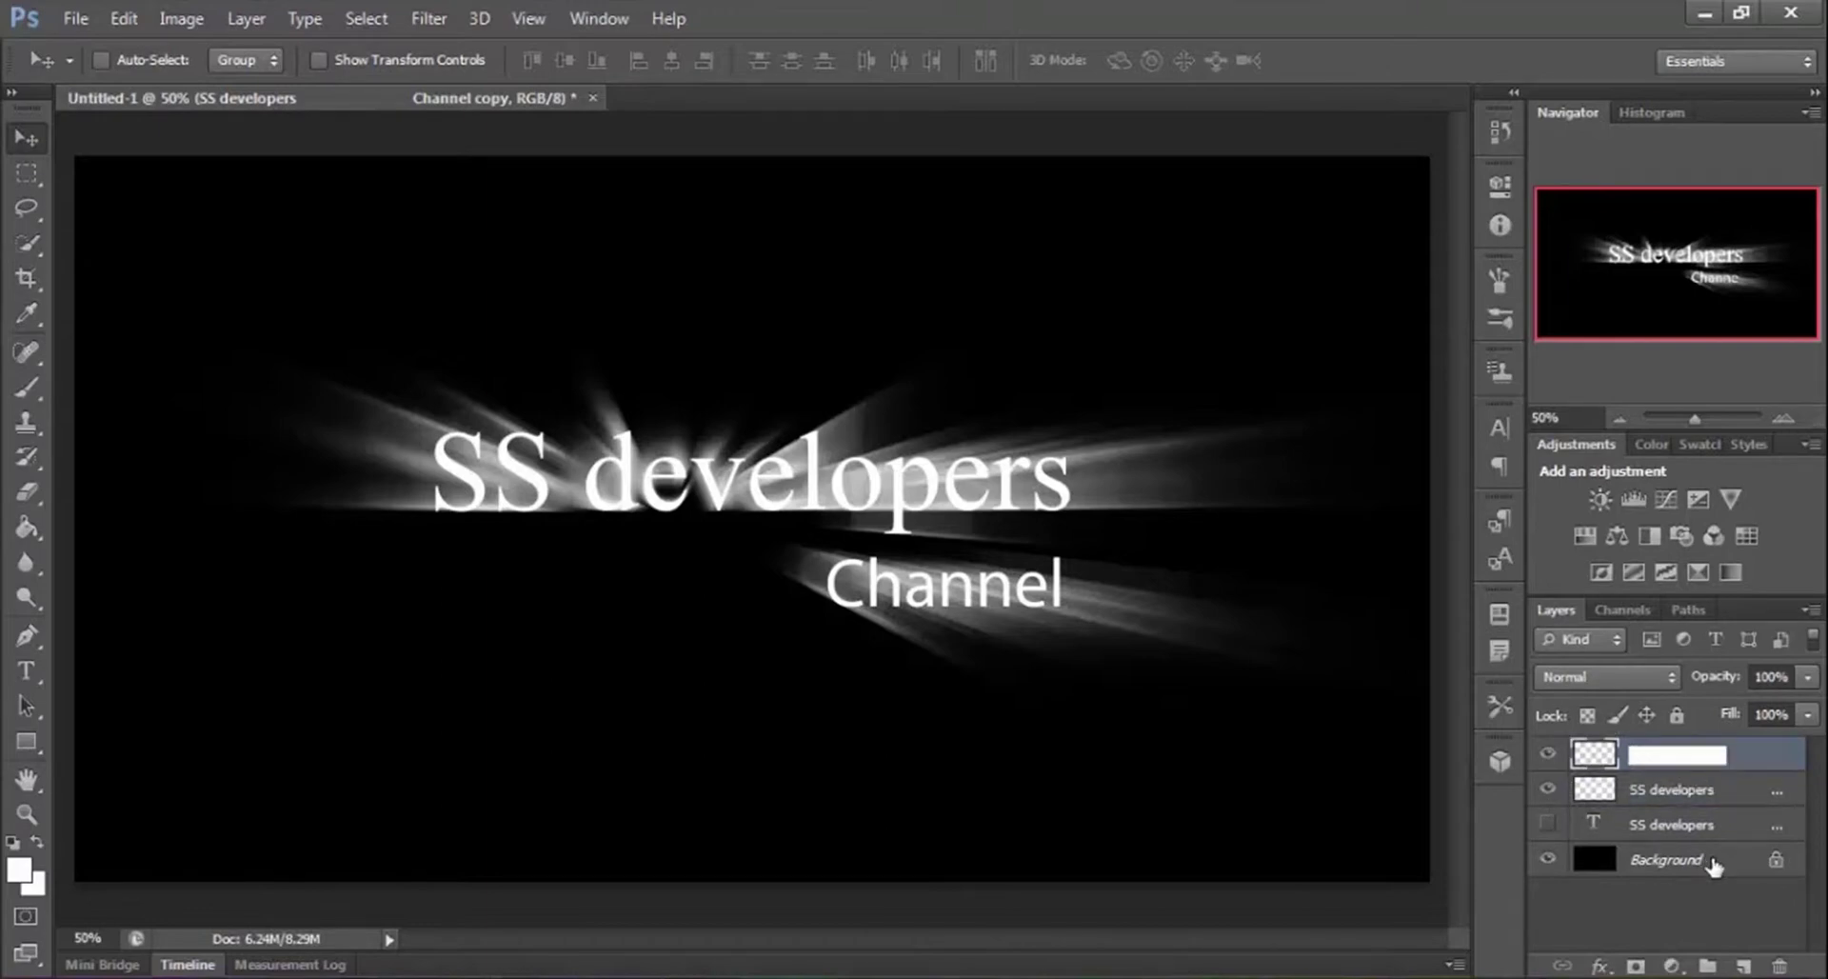
type("t")
left_click(1684, 796)
double_click(1682, 790)
type("effect")
Add a black (000000) Color Overlay to the "text" layer and collapse its effects list.
left_click(1700, 757)
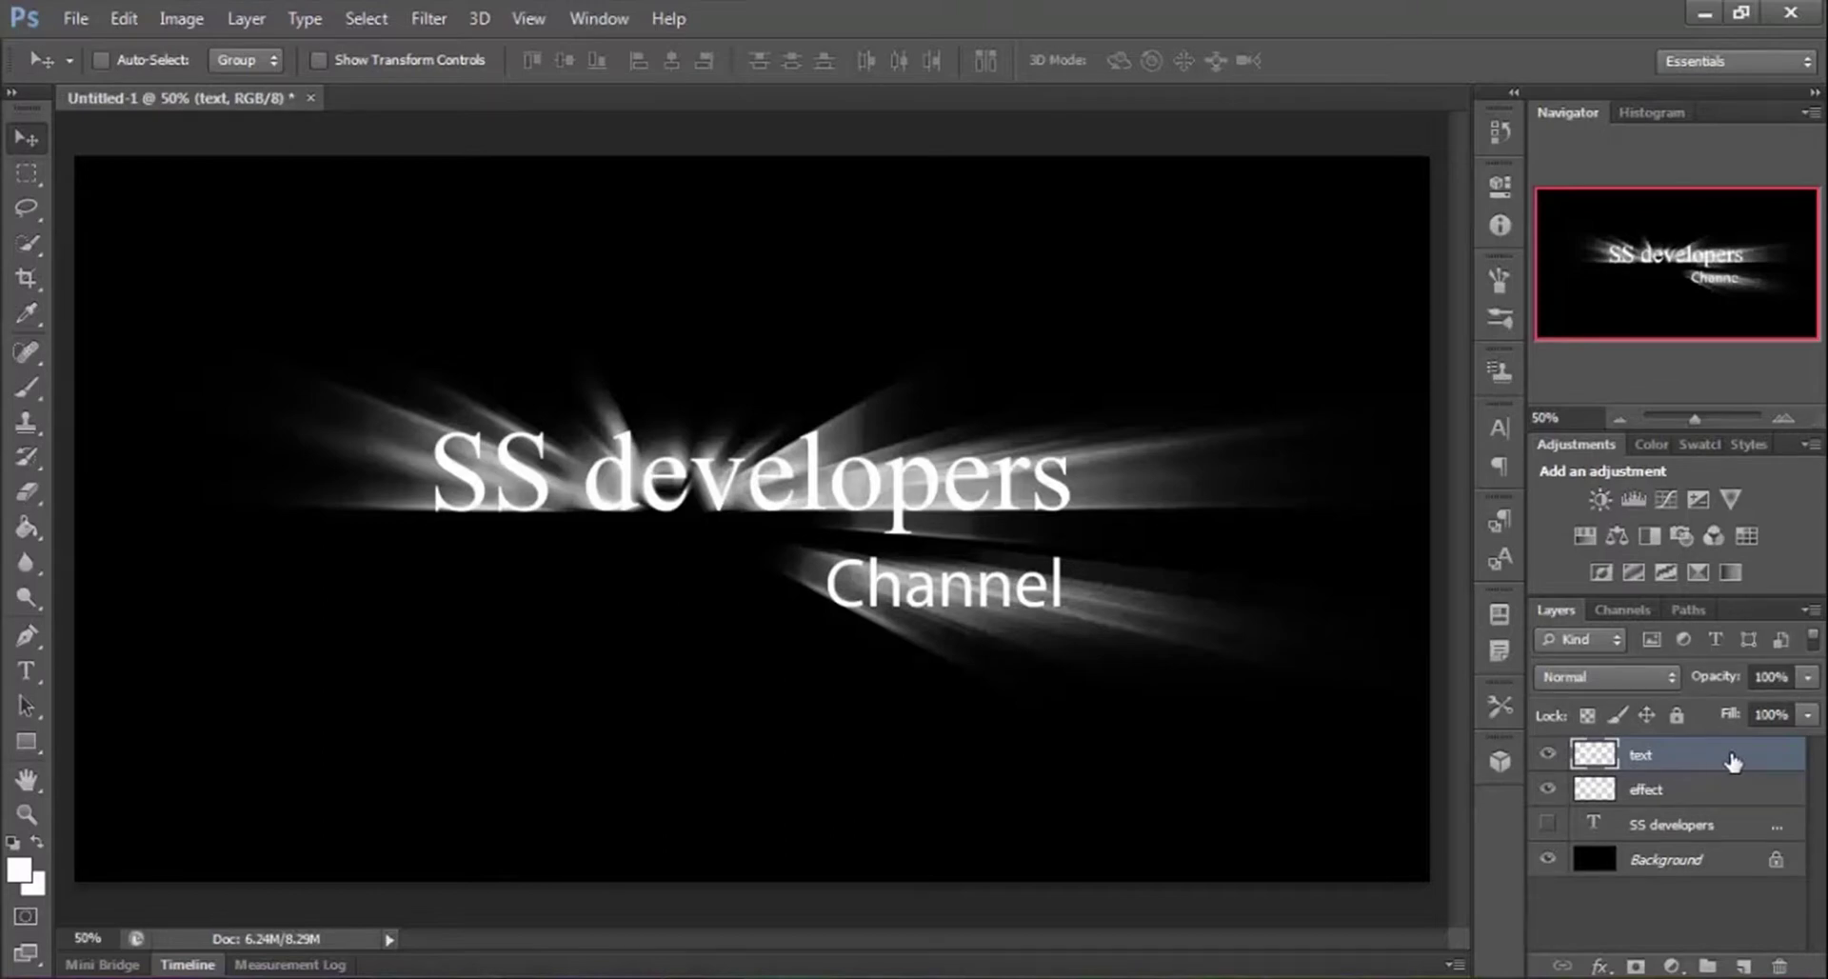
double_click(1731, 768)
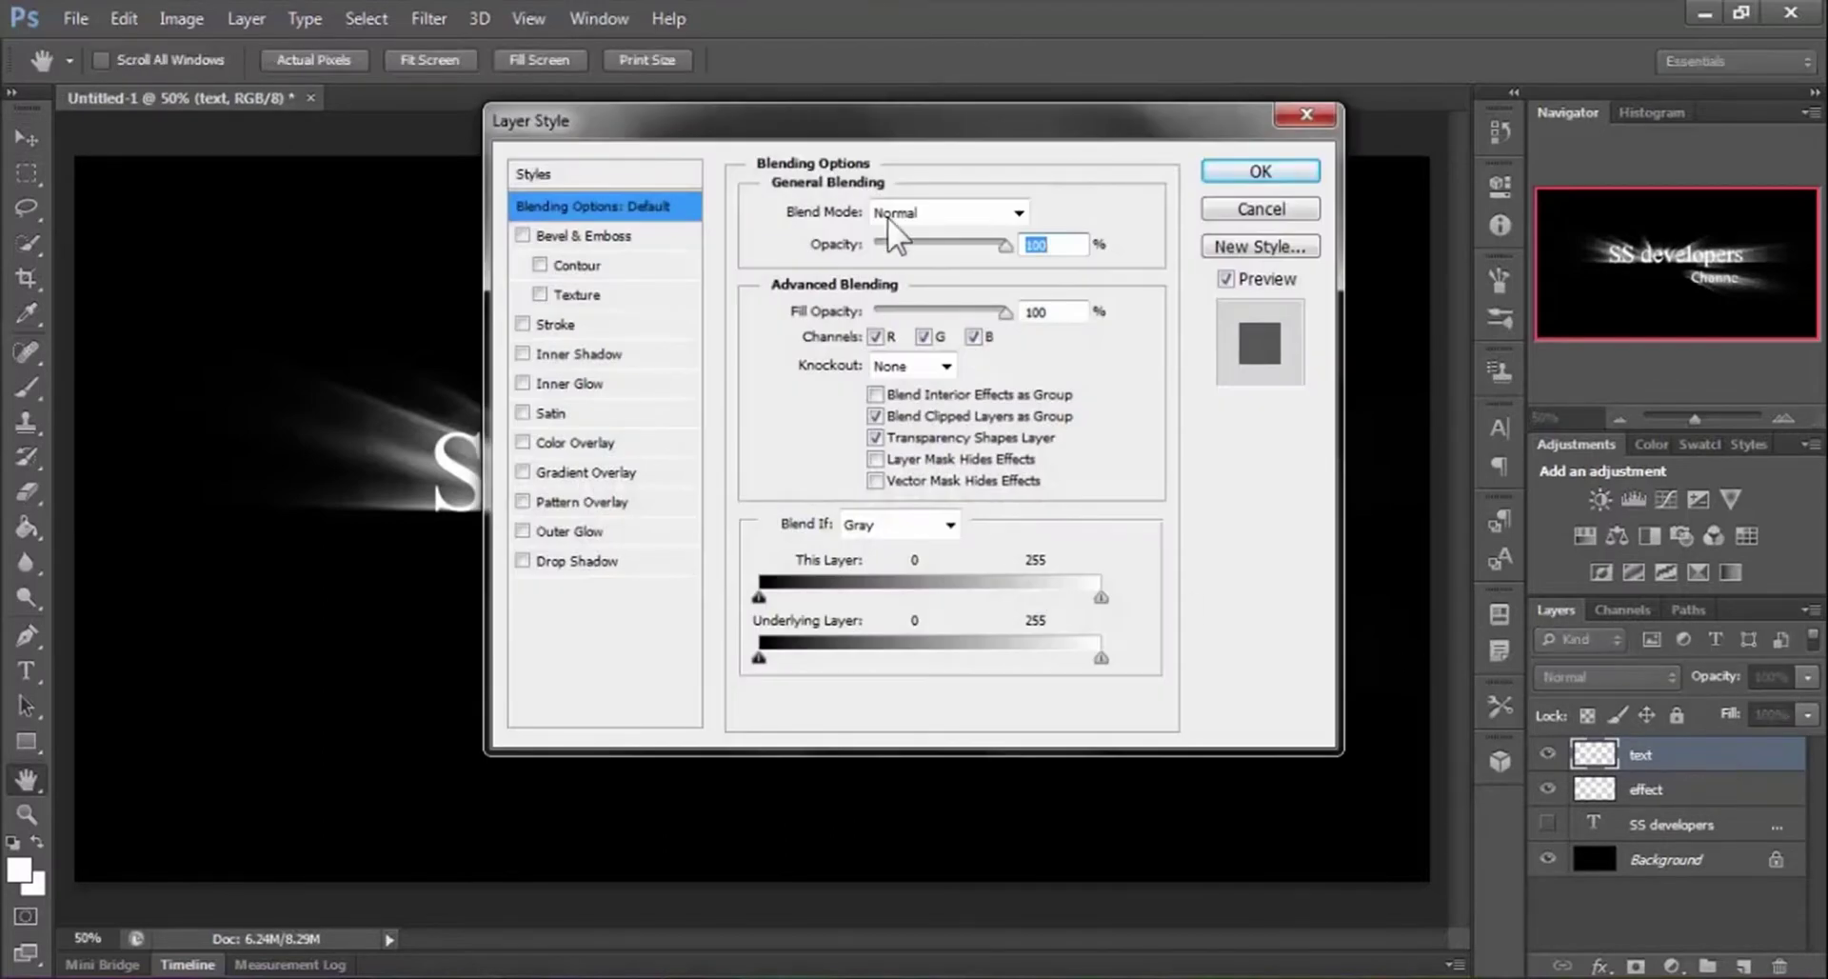
left_click_drag(919, 133, 1389, 136)
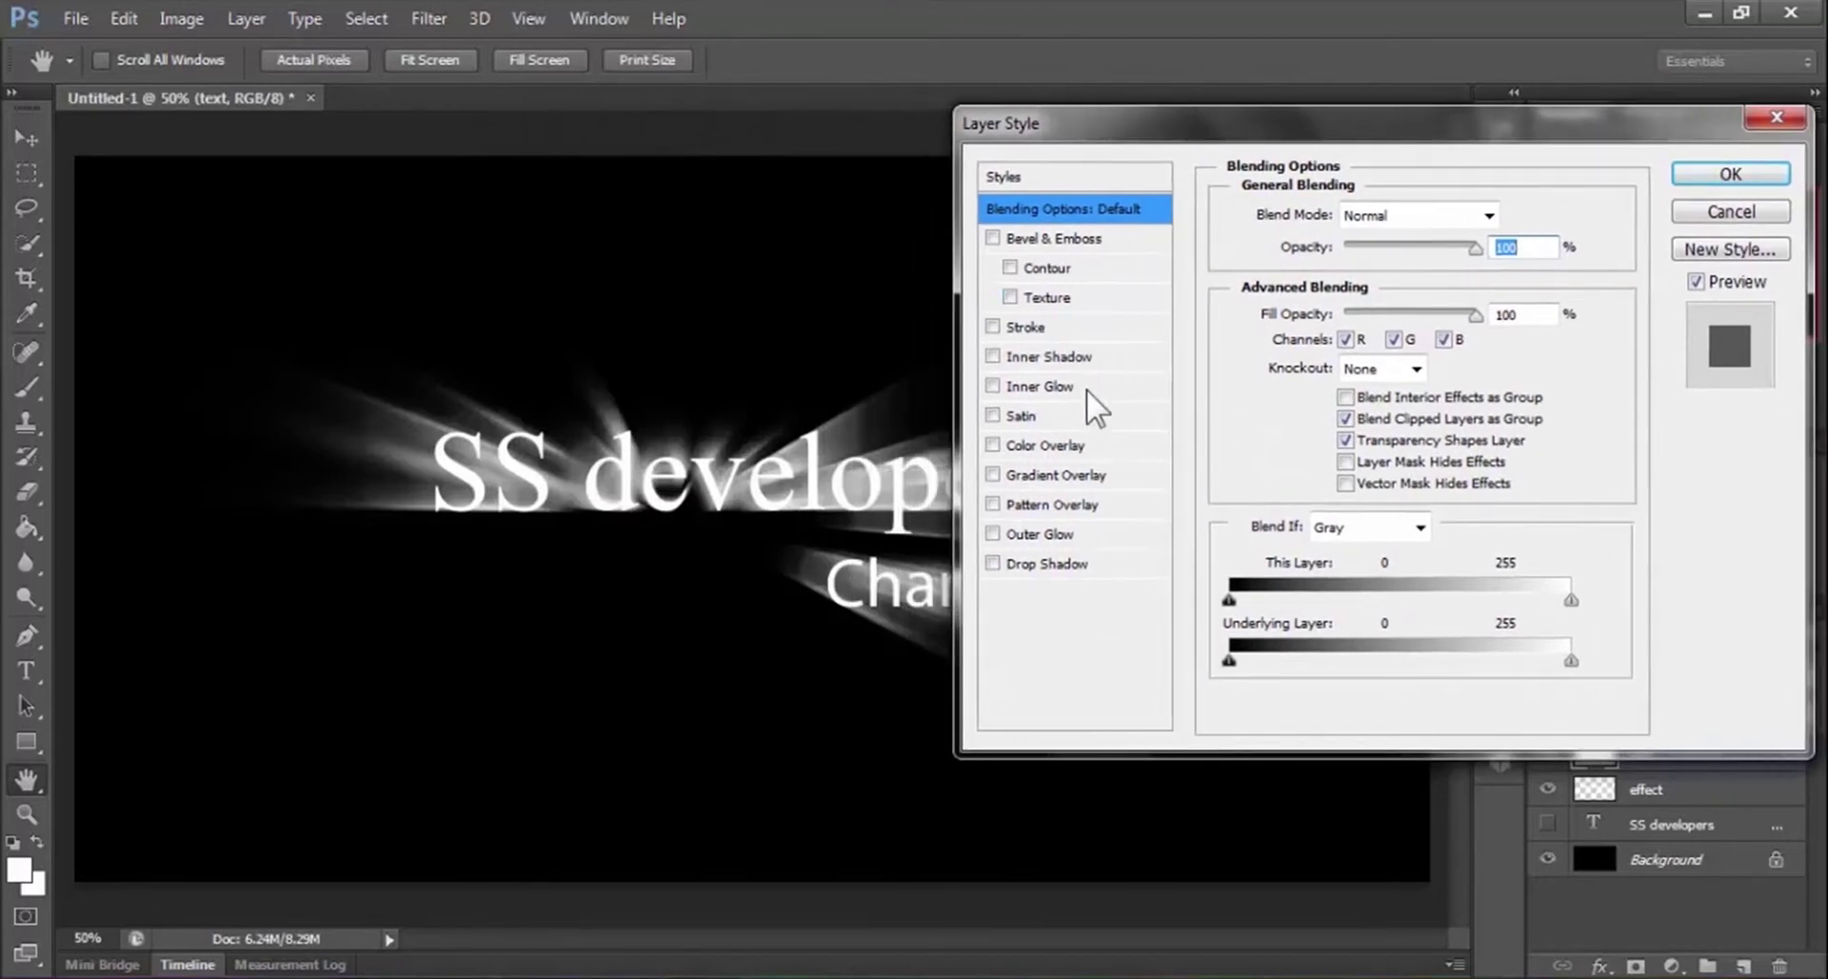
left_click(1040, 446)
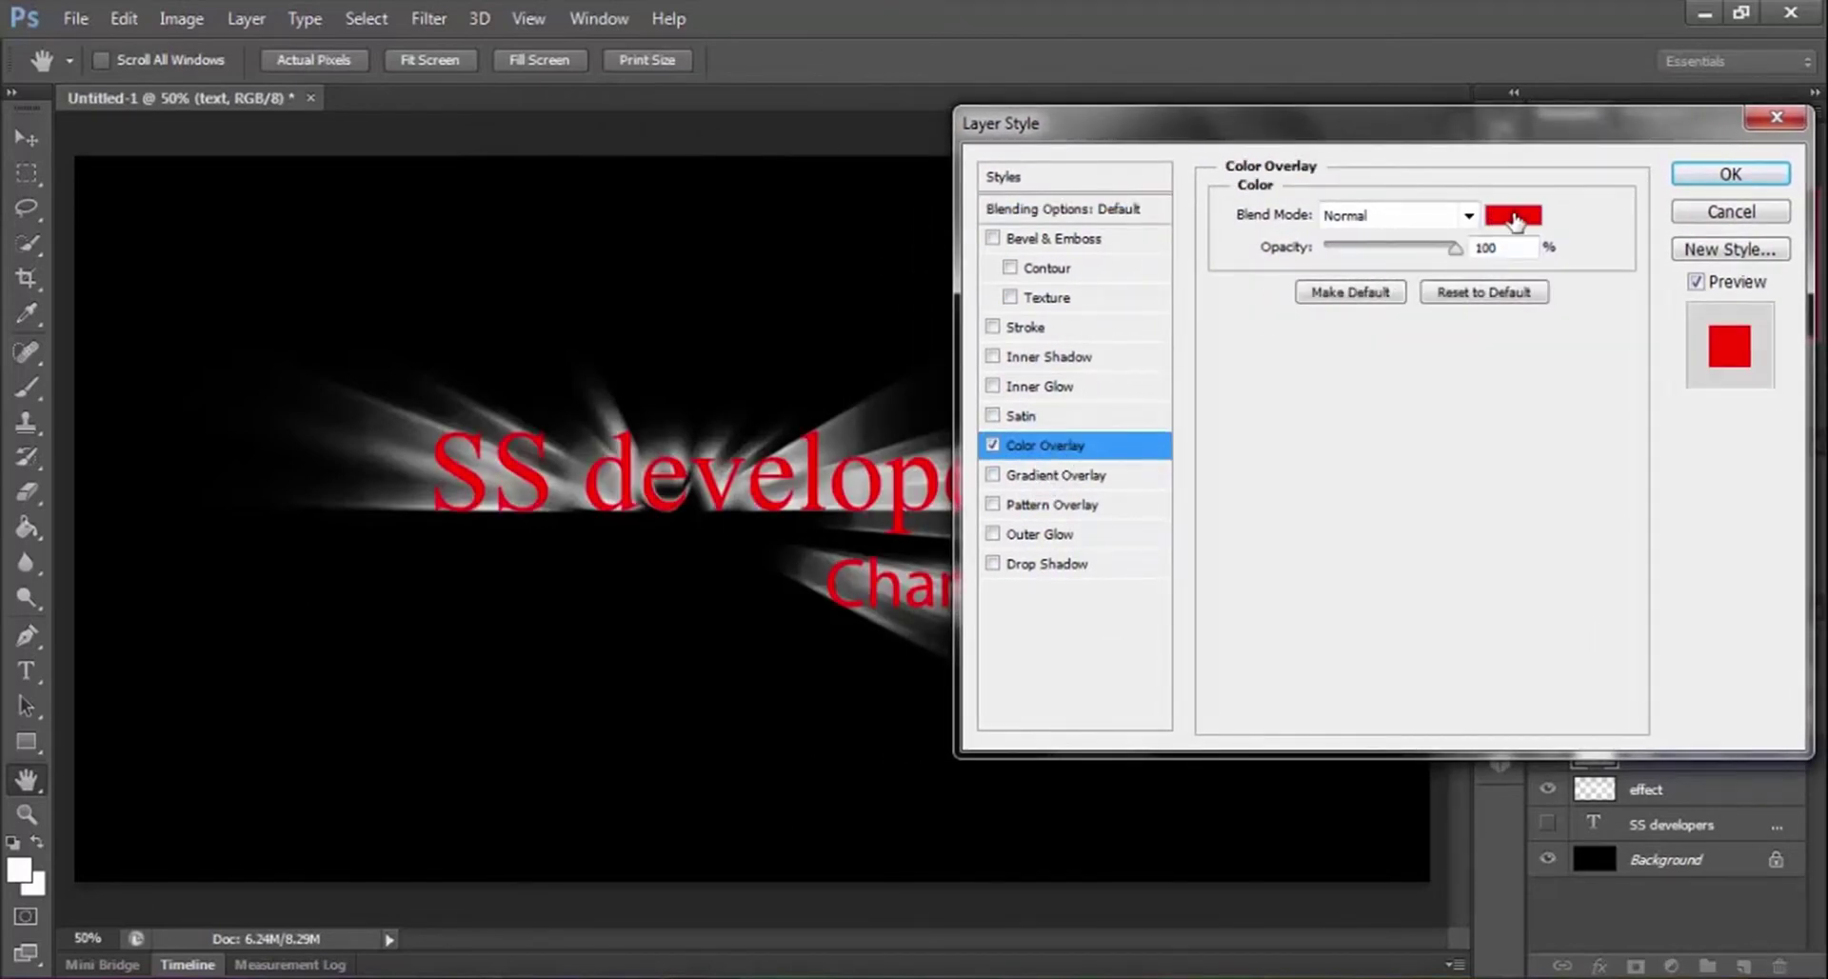
left_click(1514, 217)
left_click_drag(960, 181, 1266, 191)
left_click(1209, 518)
left_click_drag(1209, 518, 1333, 617)
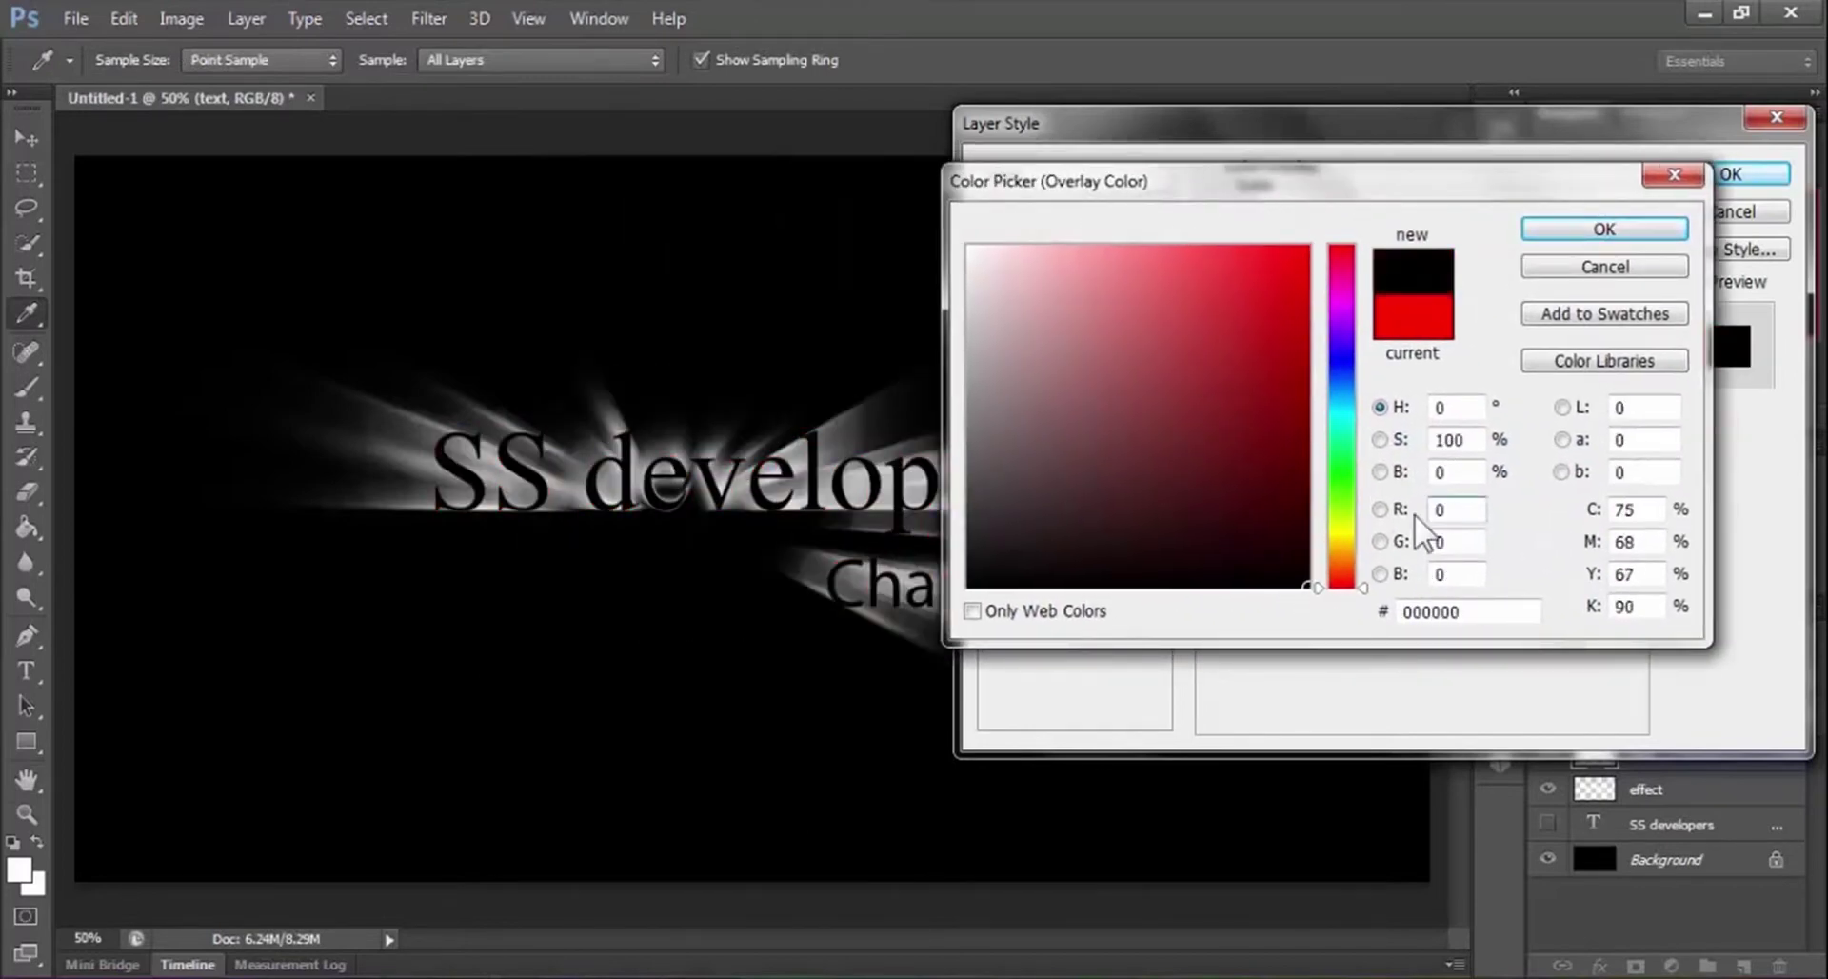
left_click(1619, 229)
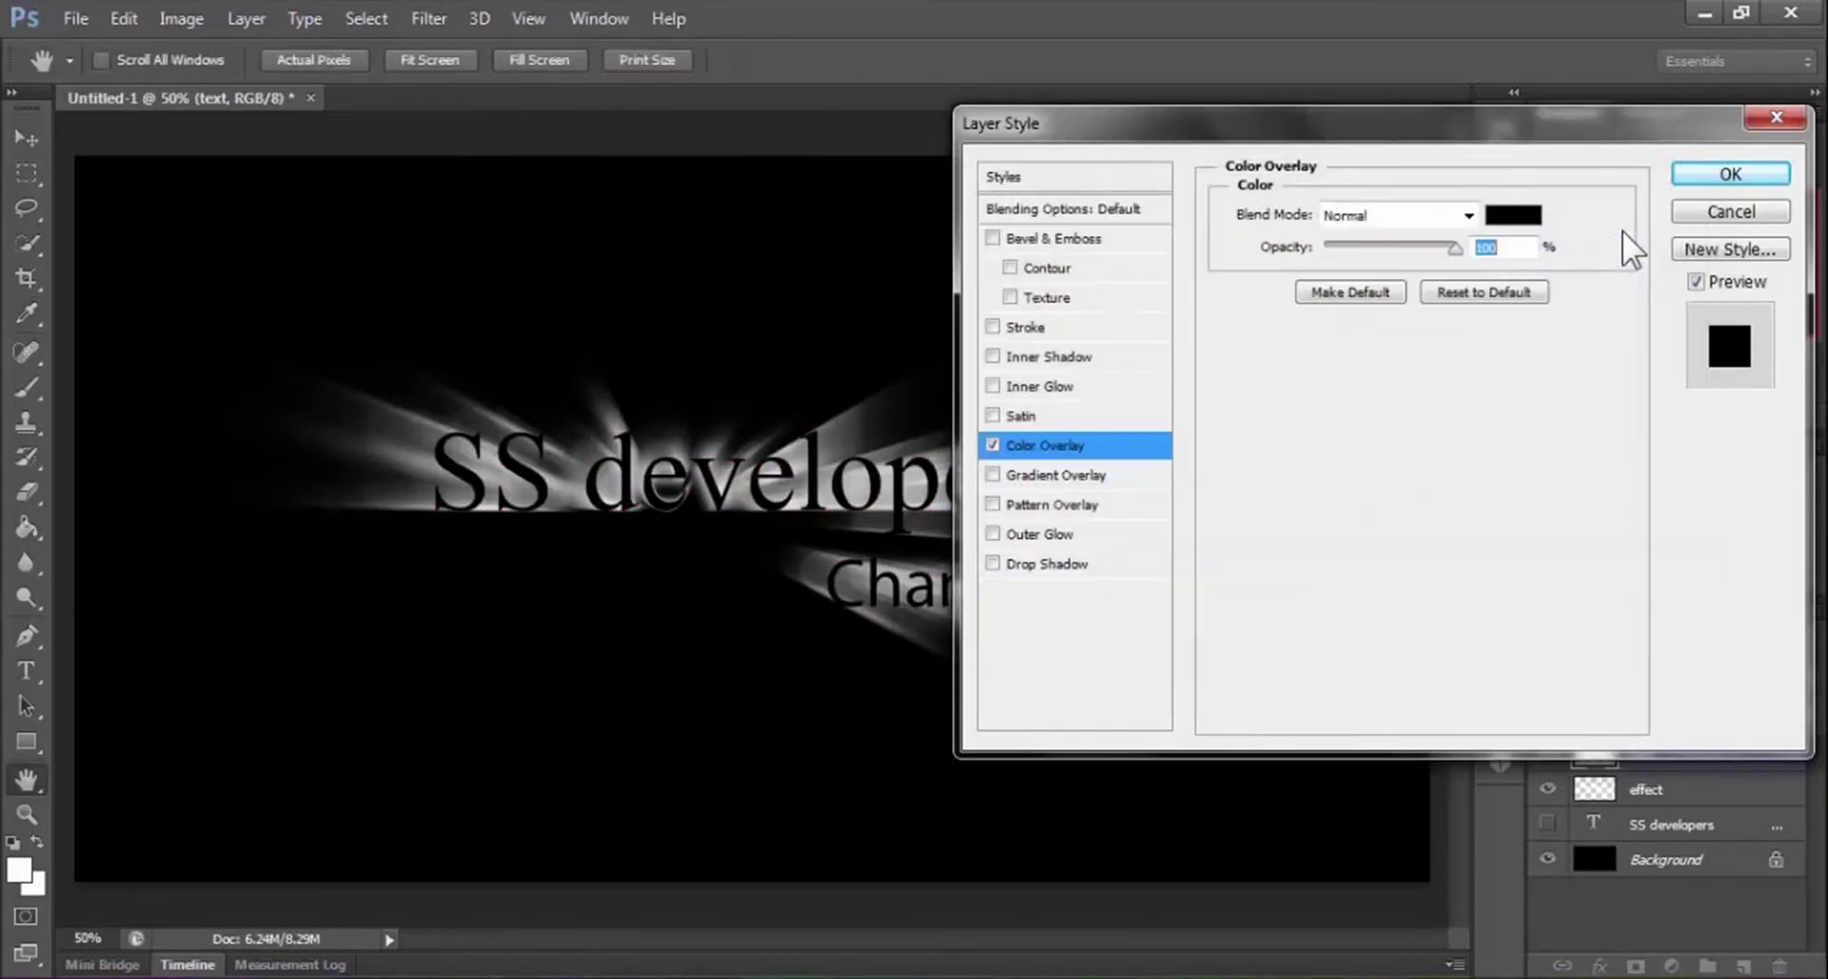
left_click(1719, 174)
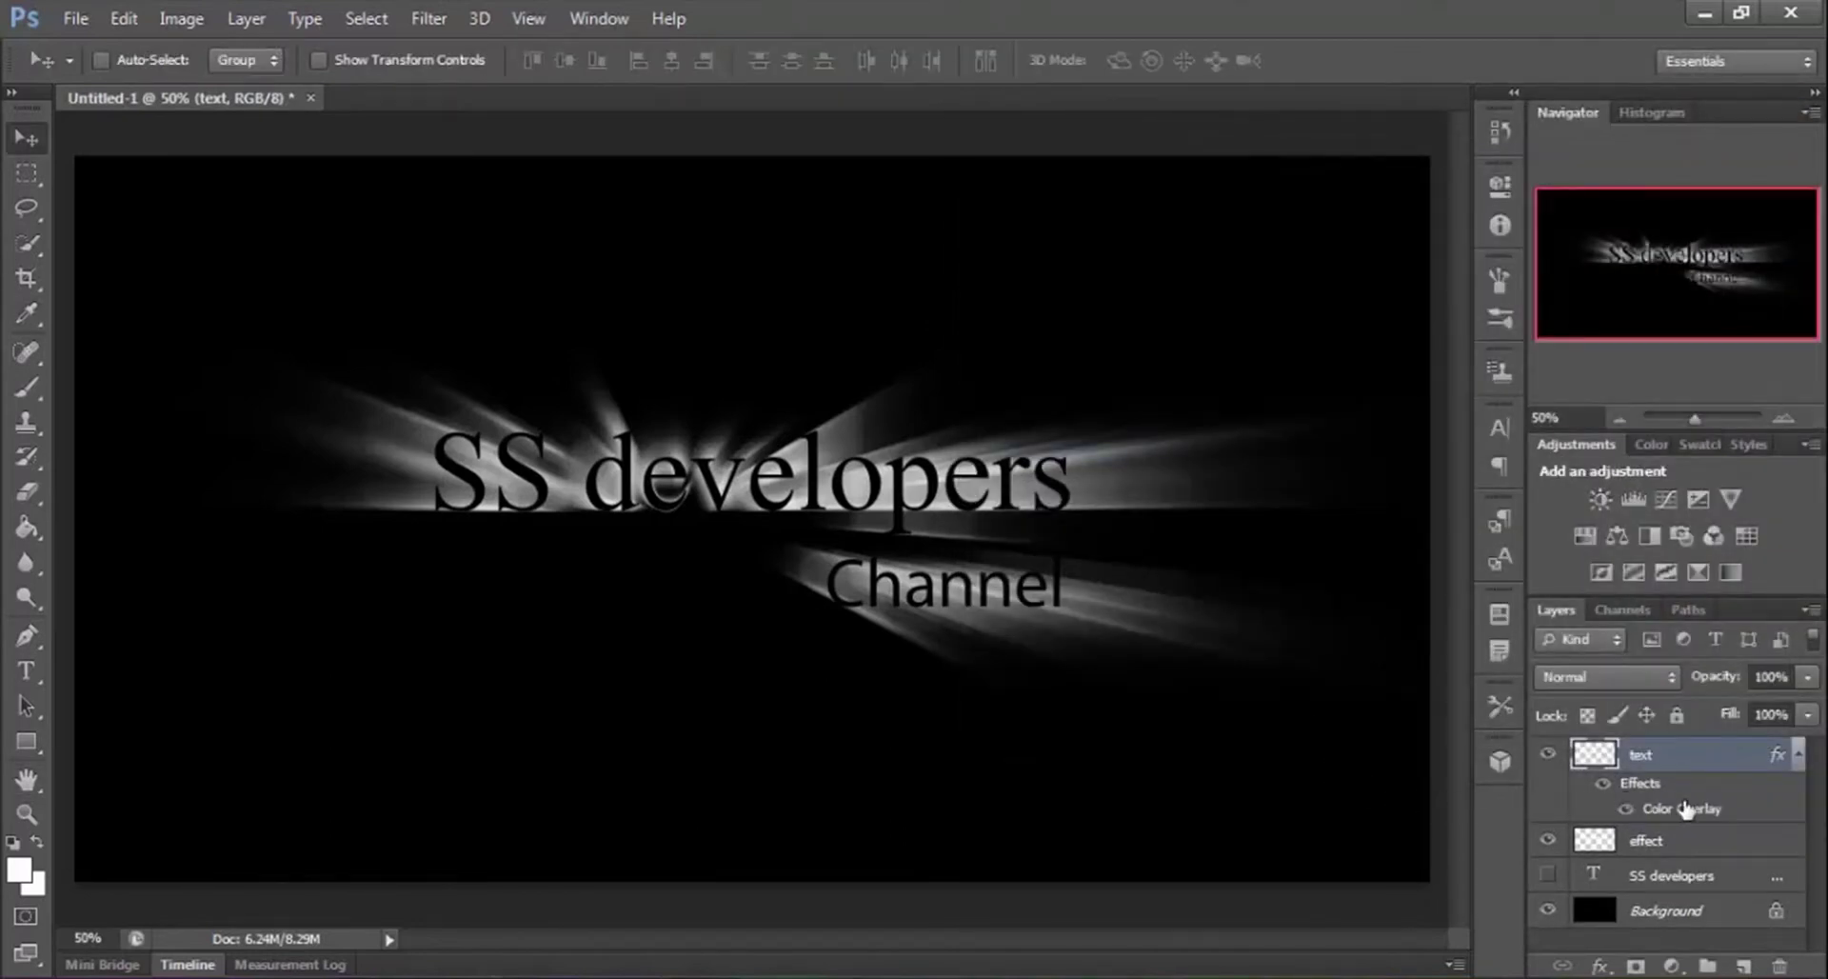
left_click(1796, 758)
Add a red Color Overlay at 100% opacity to the "effect" layer and collapse its effects list.
left_click(1672, 792)
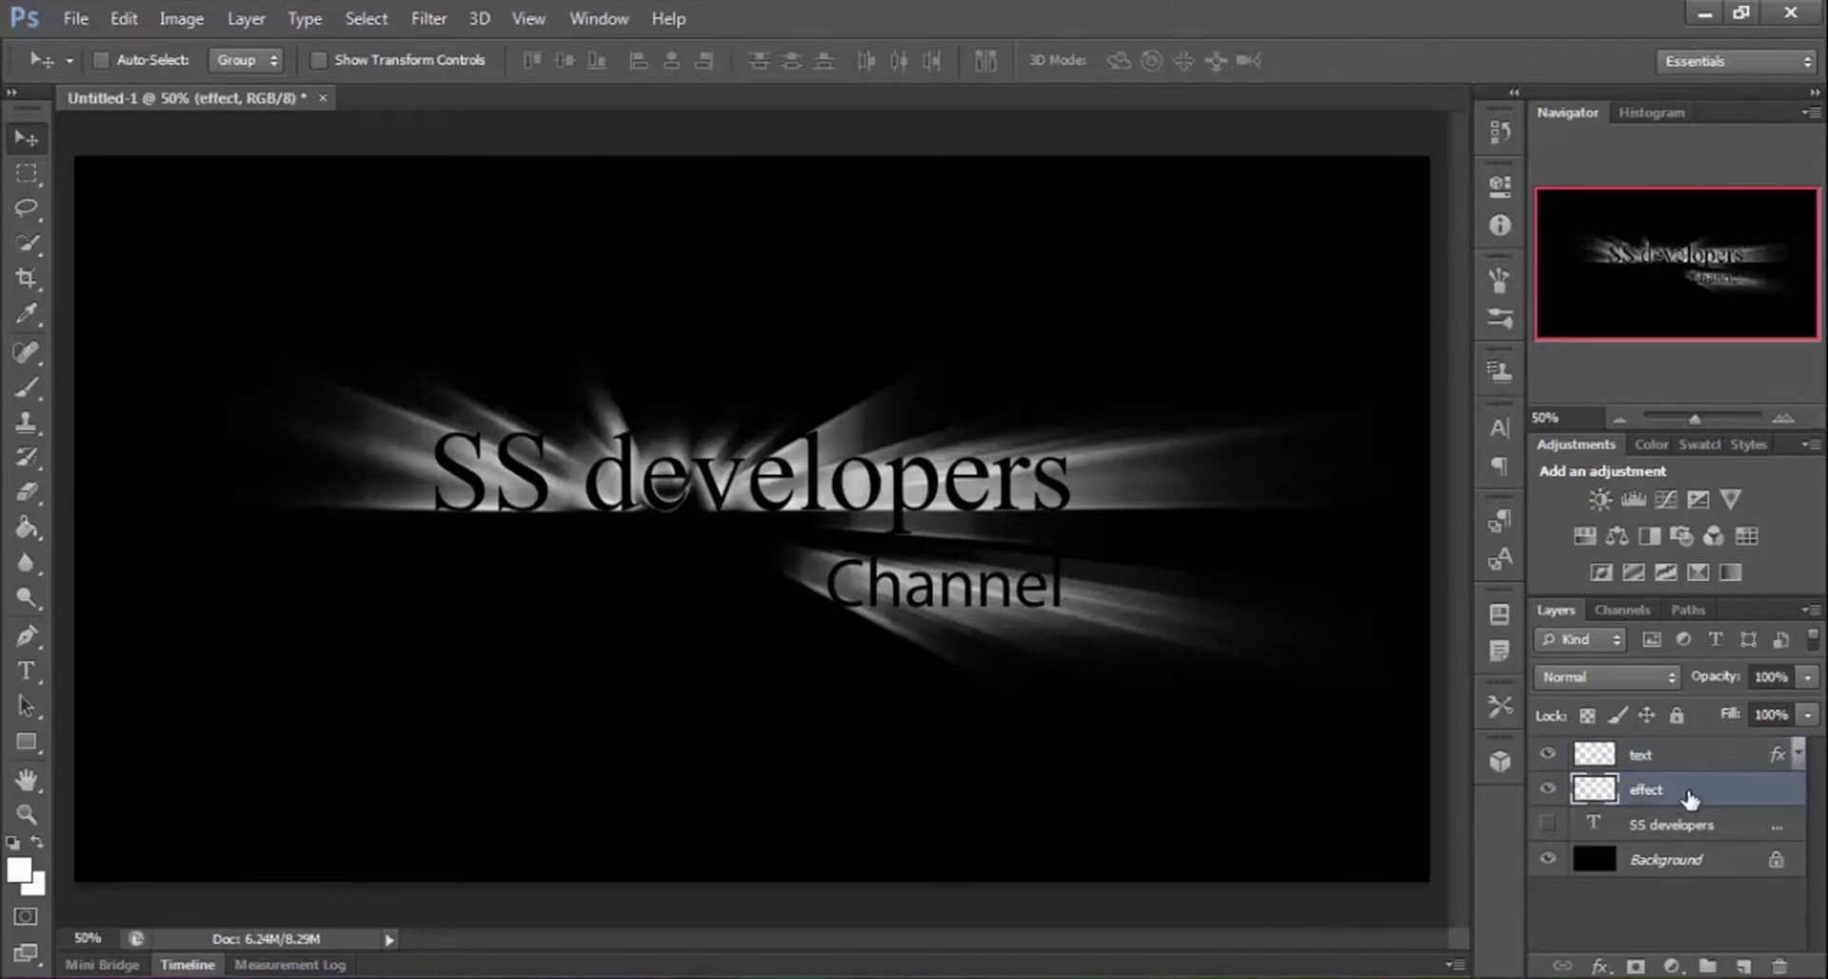
double_click(1711, 794)
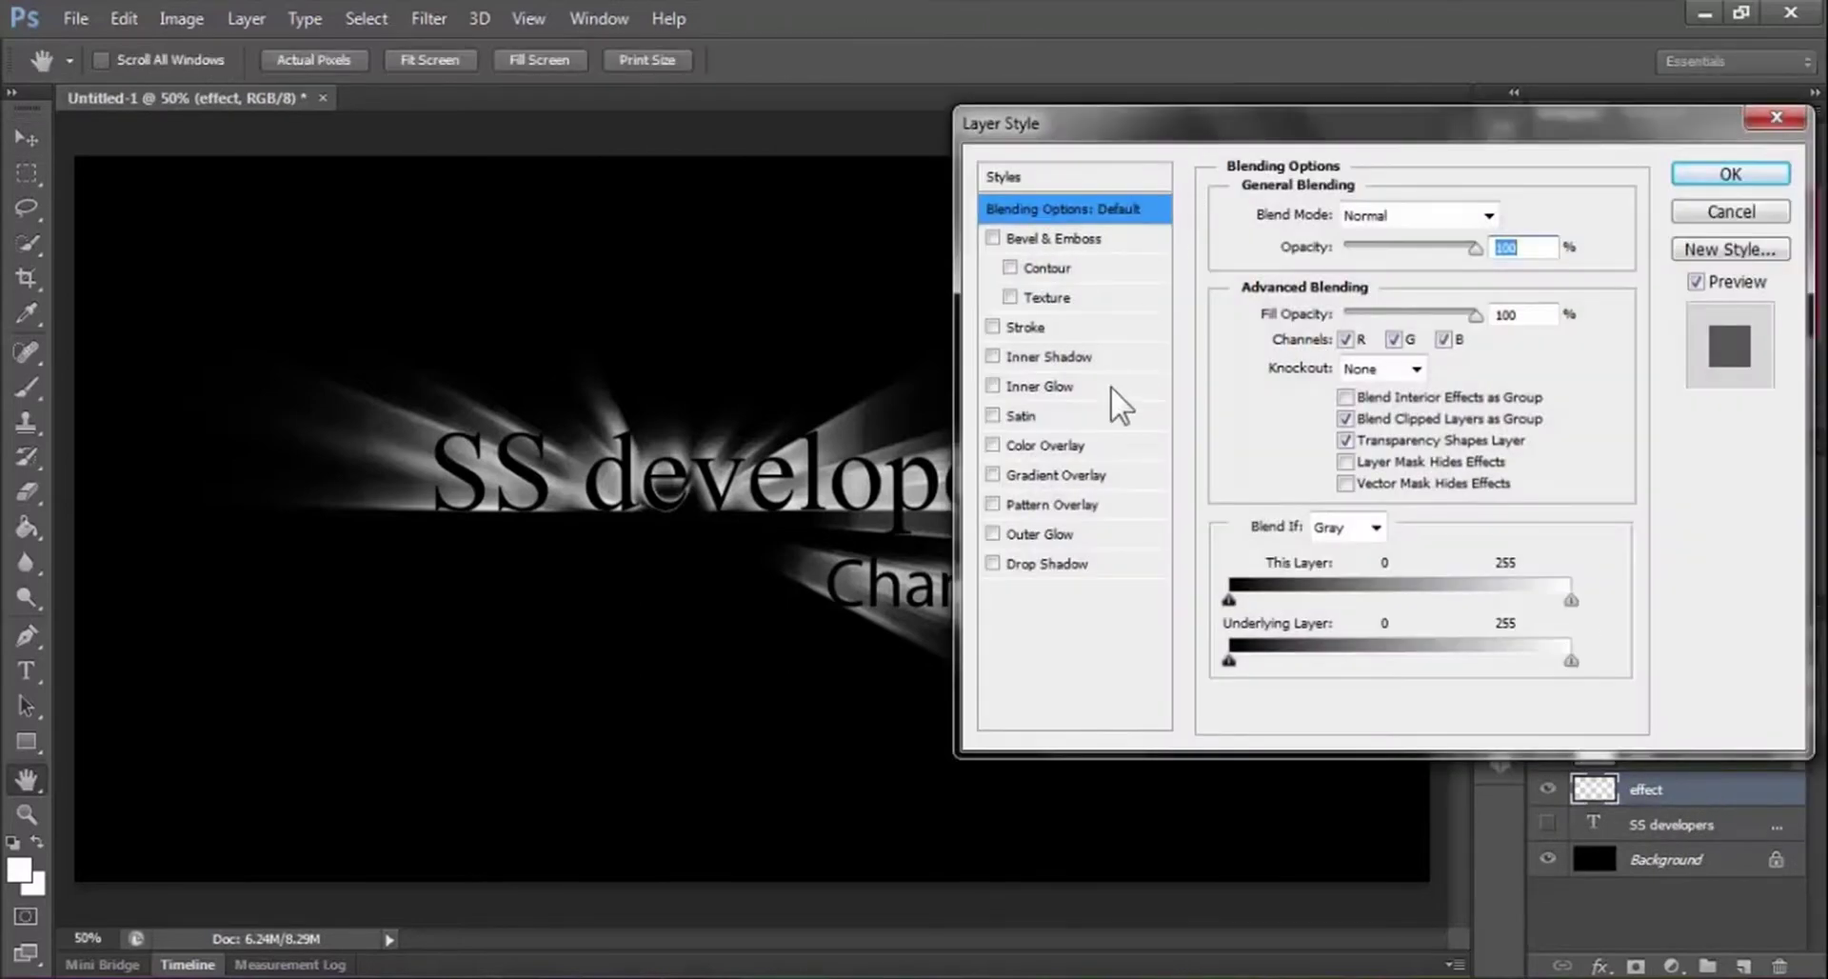
left_click(1019, 438)
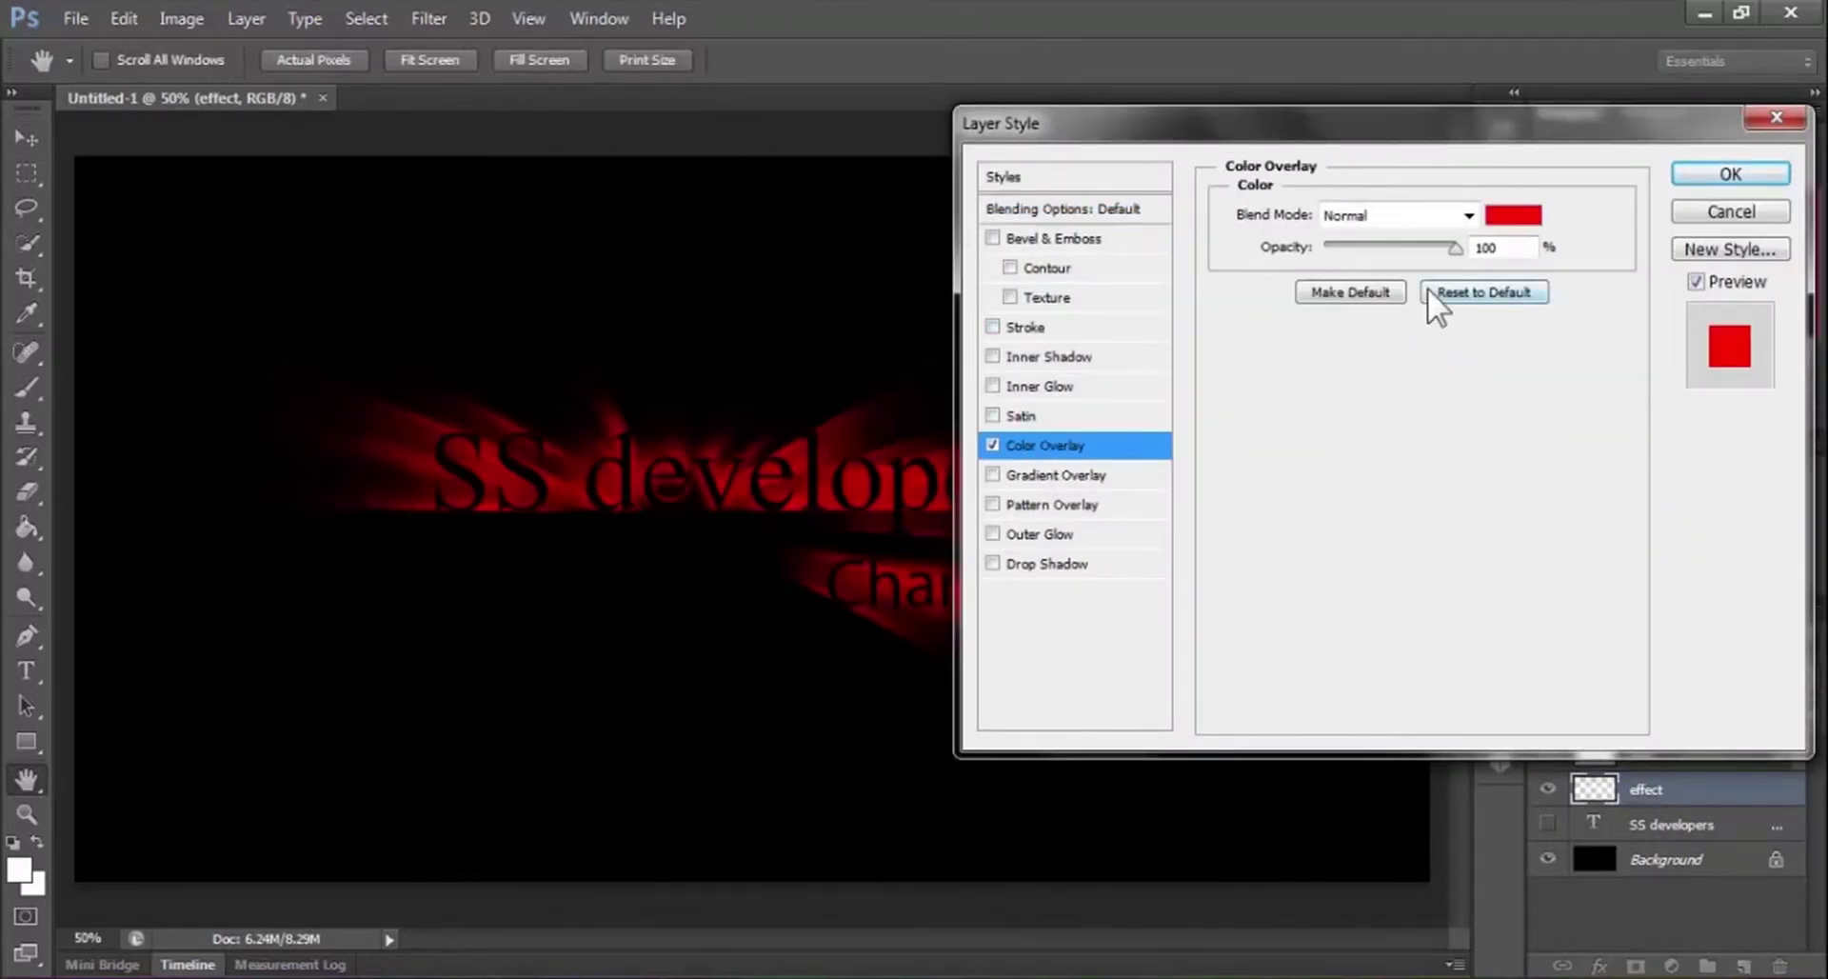
left_click(1716, 173)
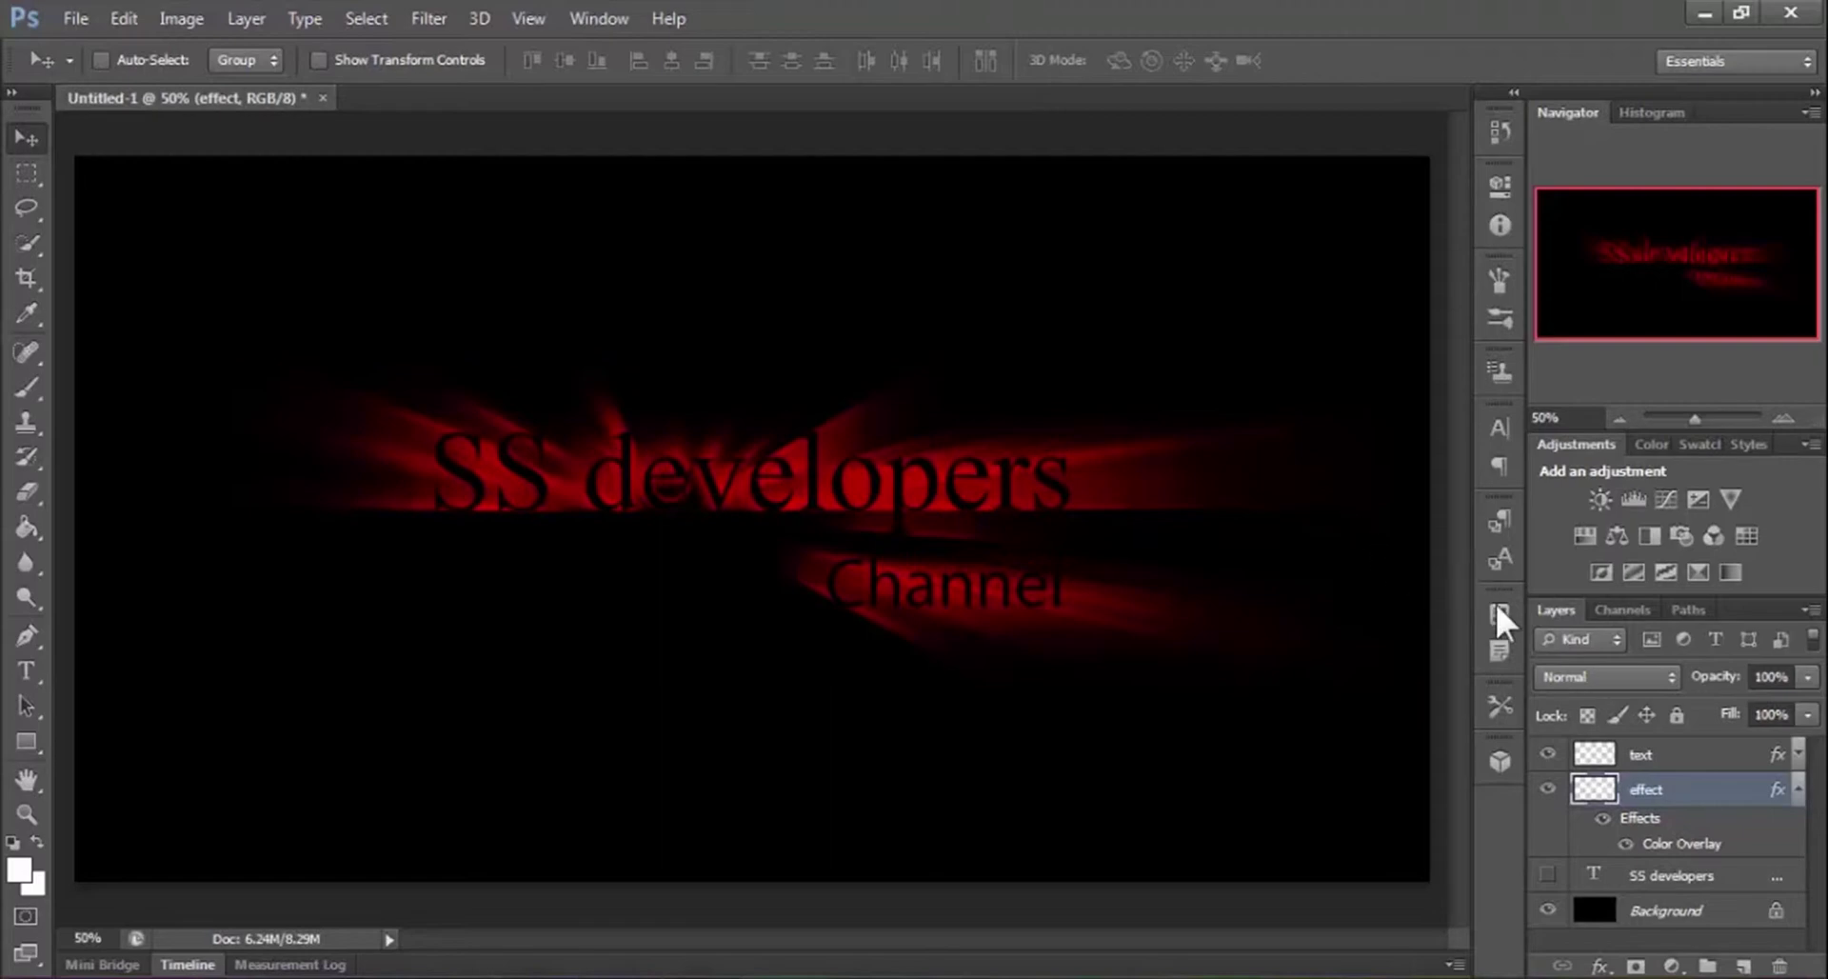
left_click(1733, 760)
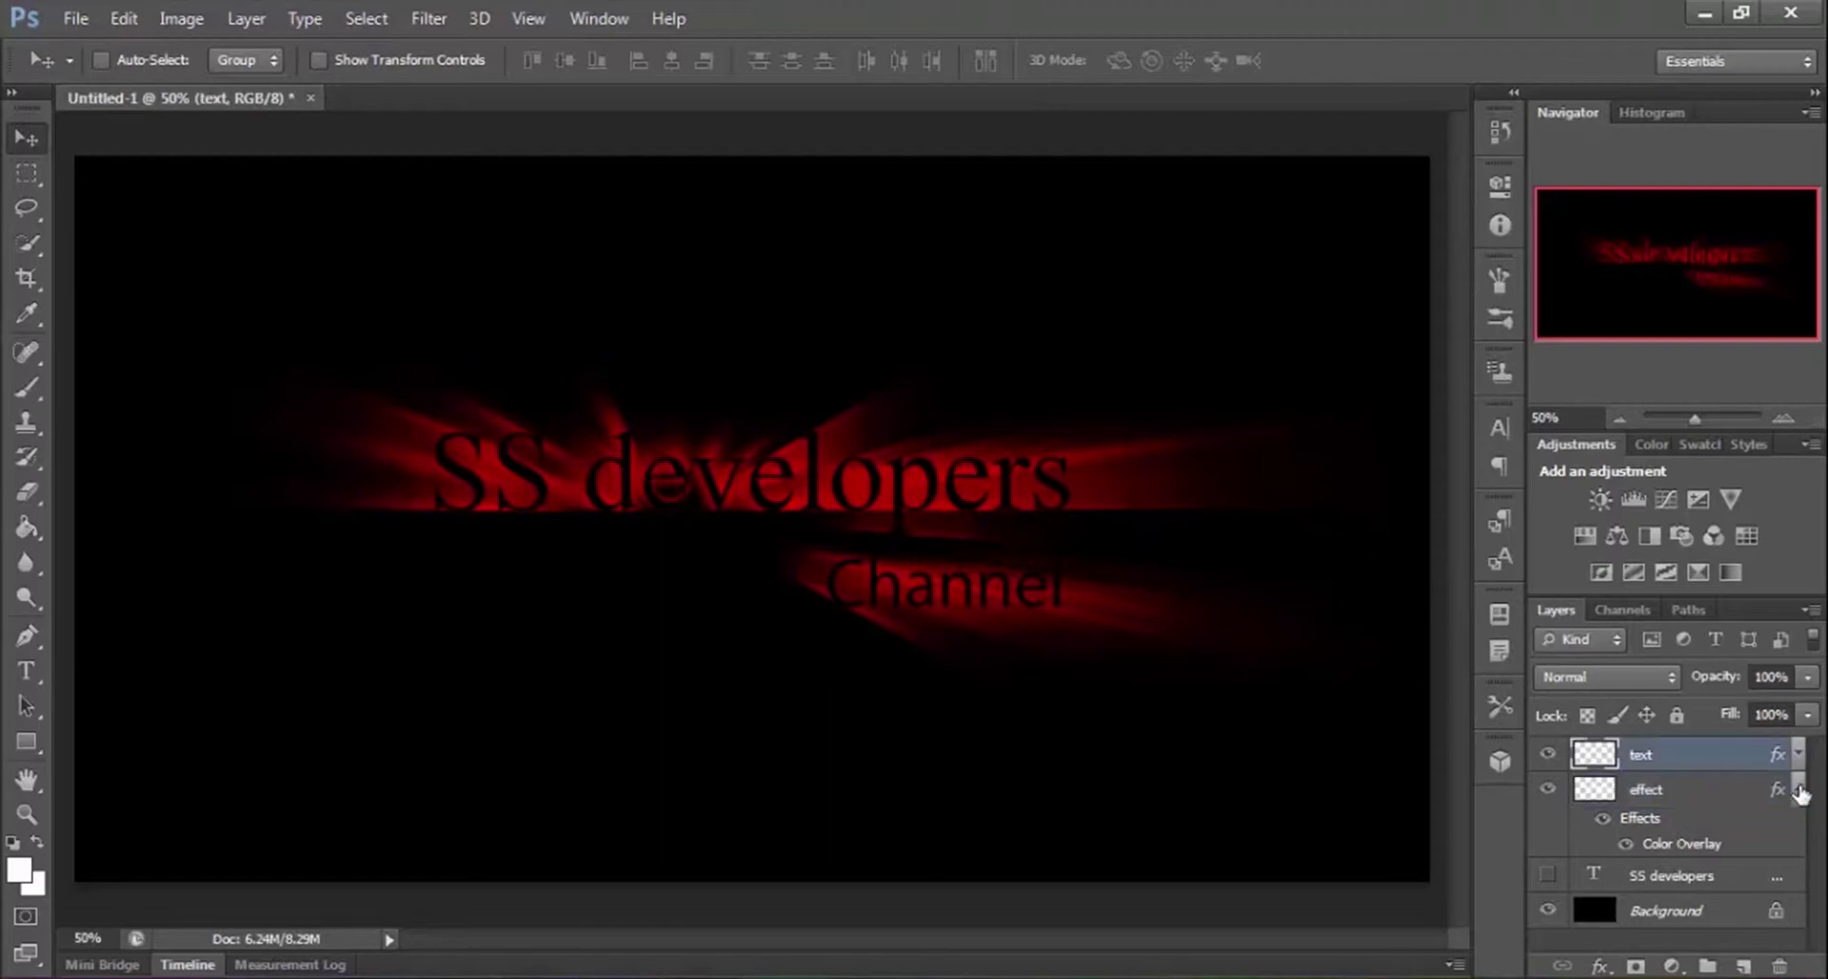
left_click(1798, 788)
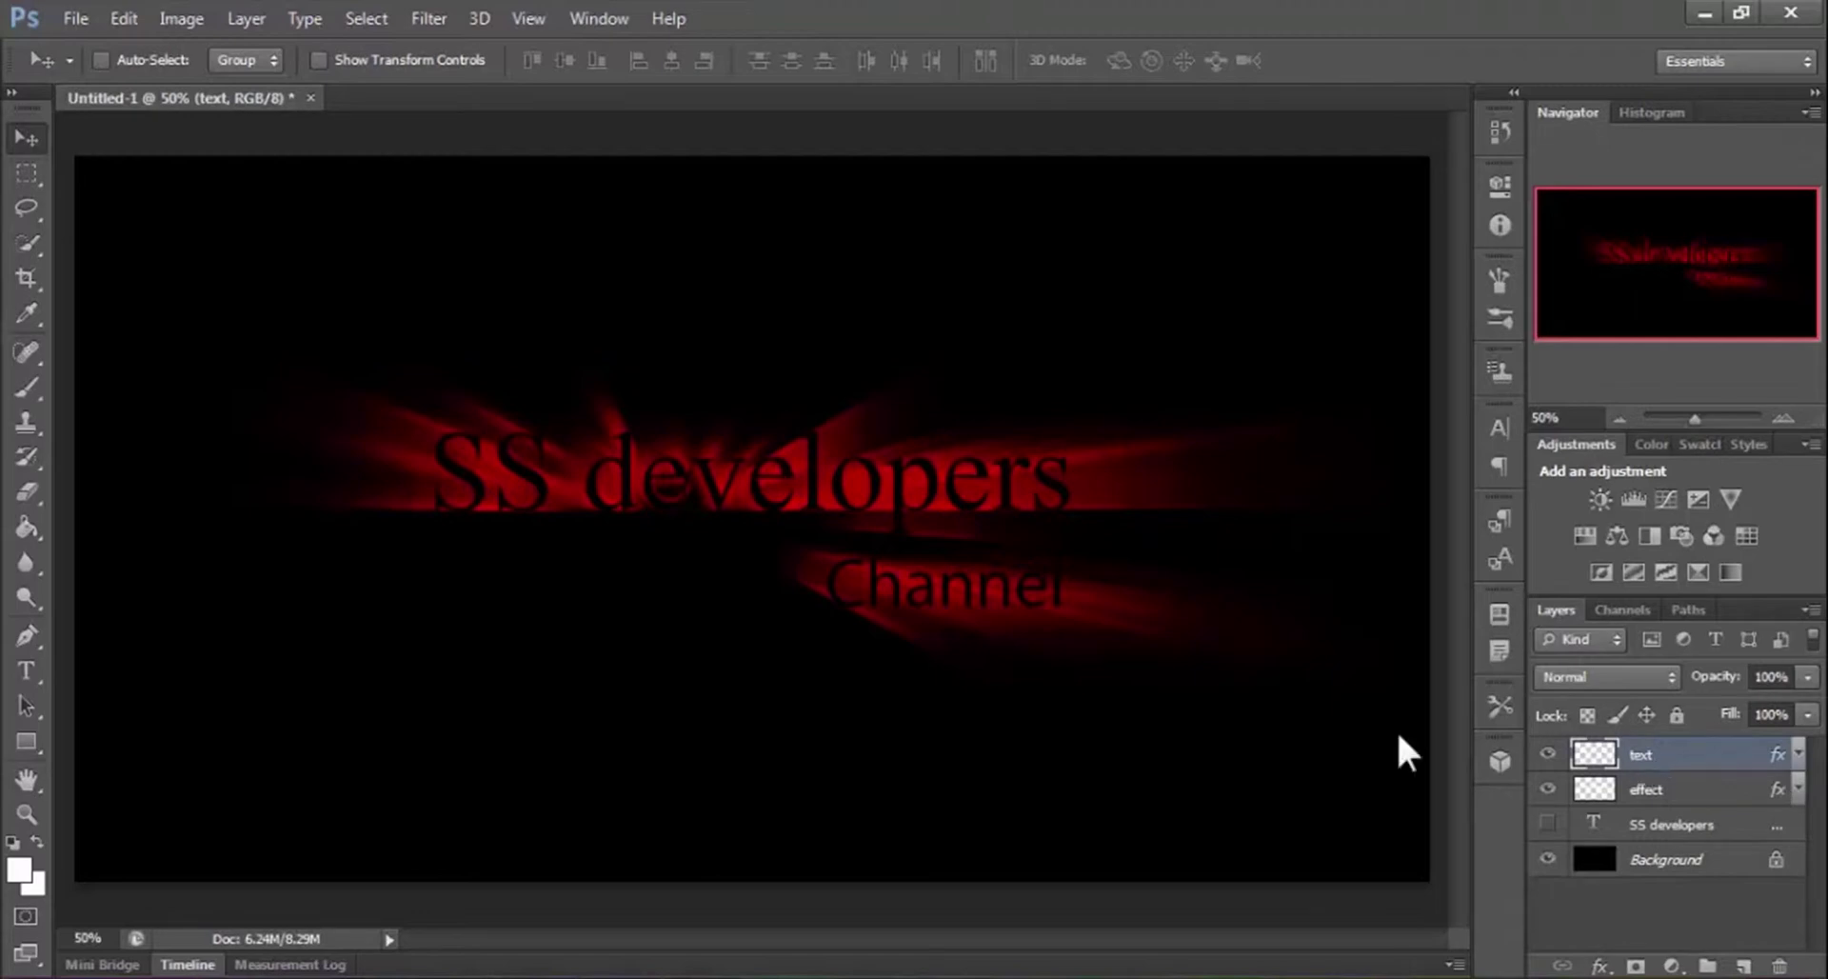
Create a video timeline for the document and delete the hidden "SS developers" type layer.
left_click(188, 964)
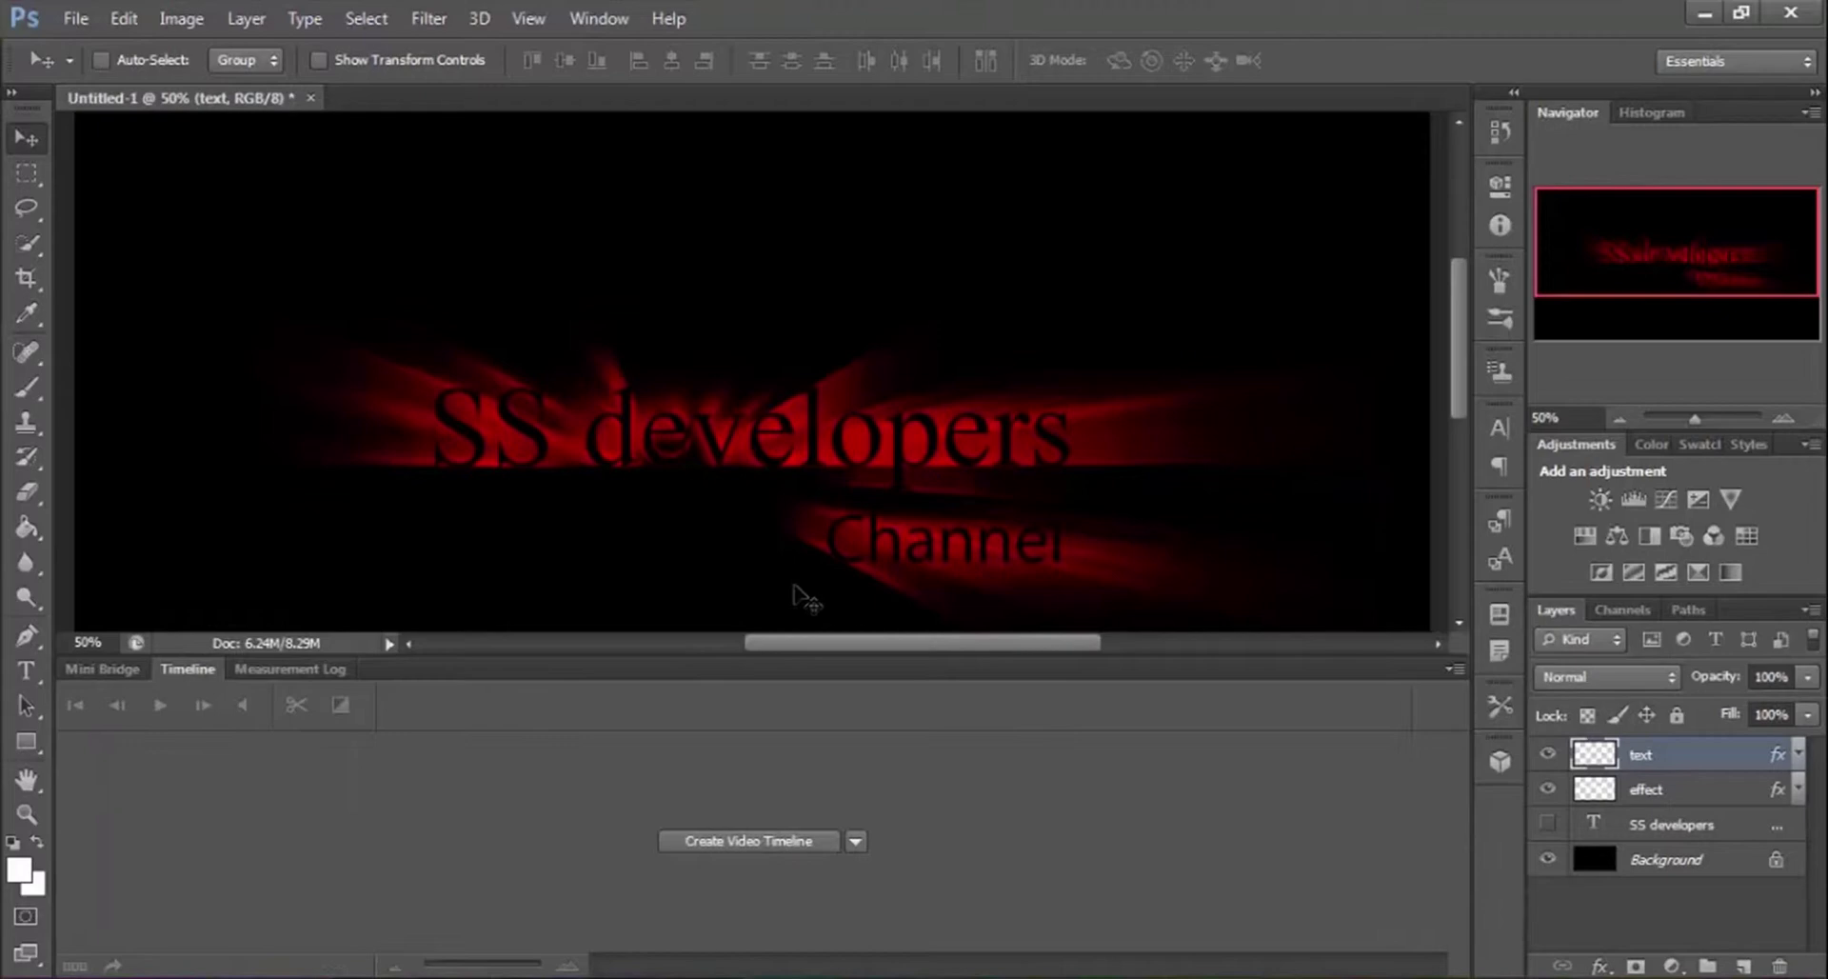
left_click(750, 842)
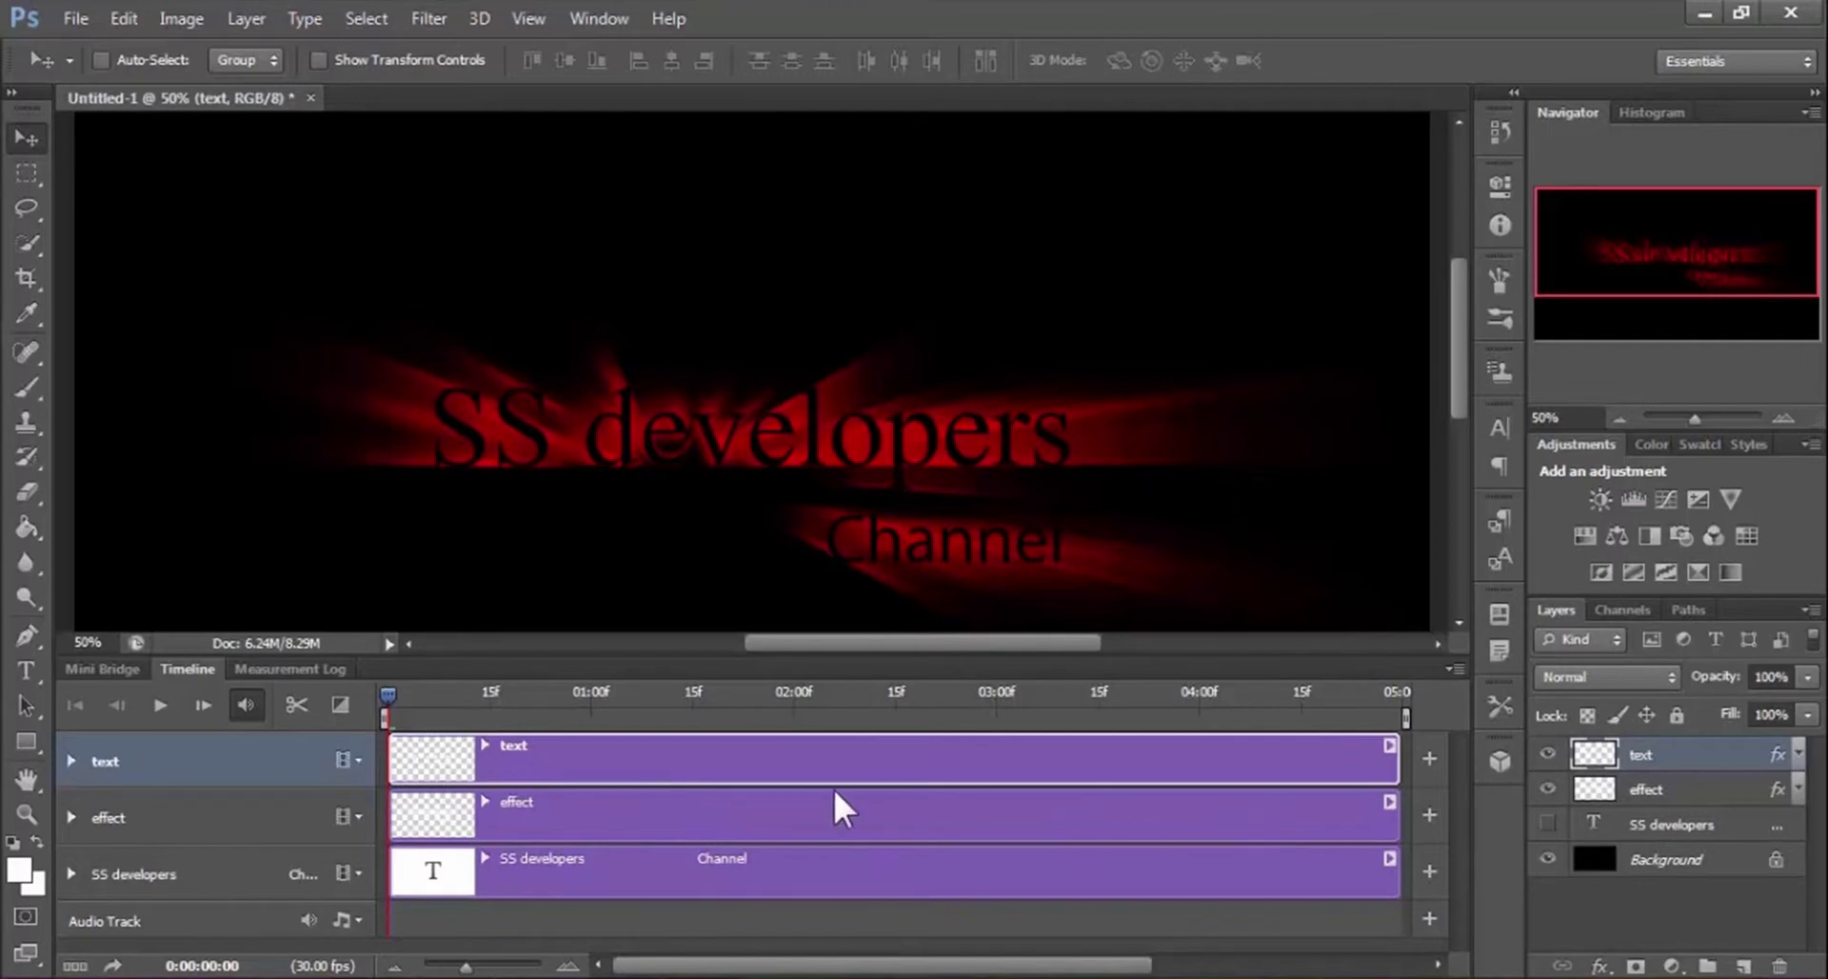
left_click(1677, 825)
left_click_drag(1719, 833, 1779, 966)
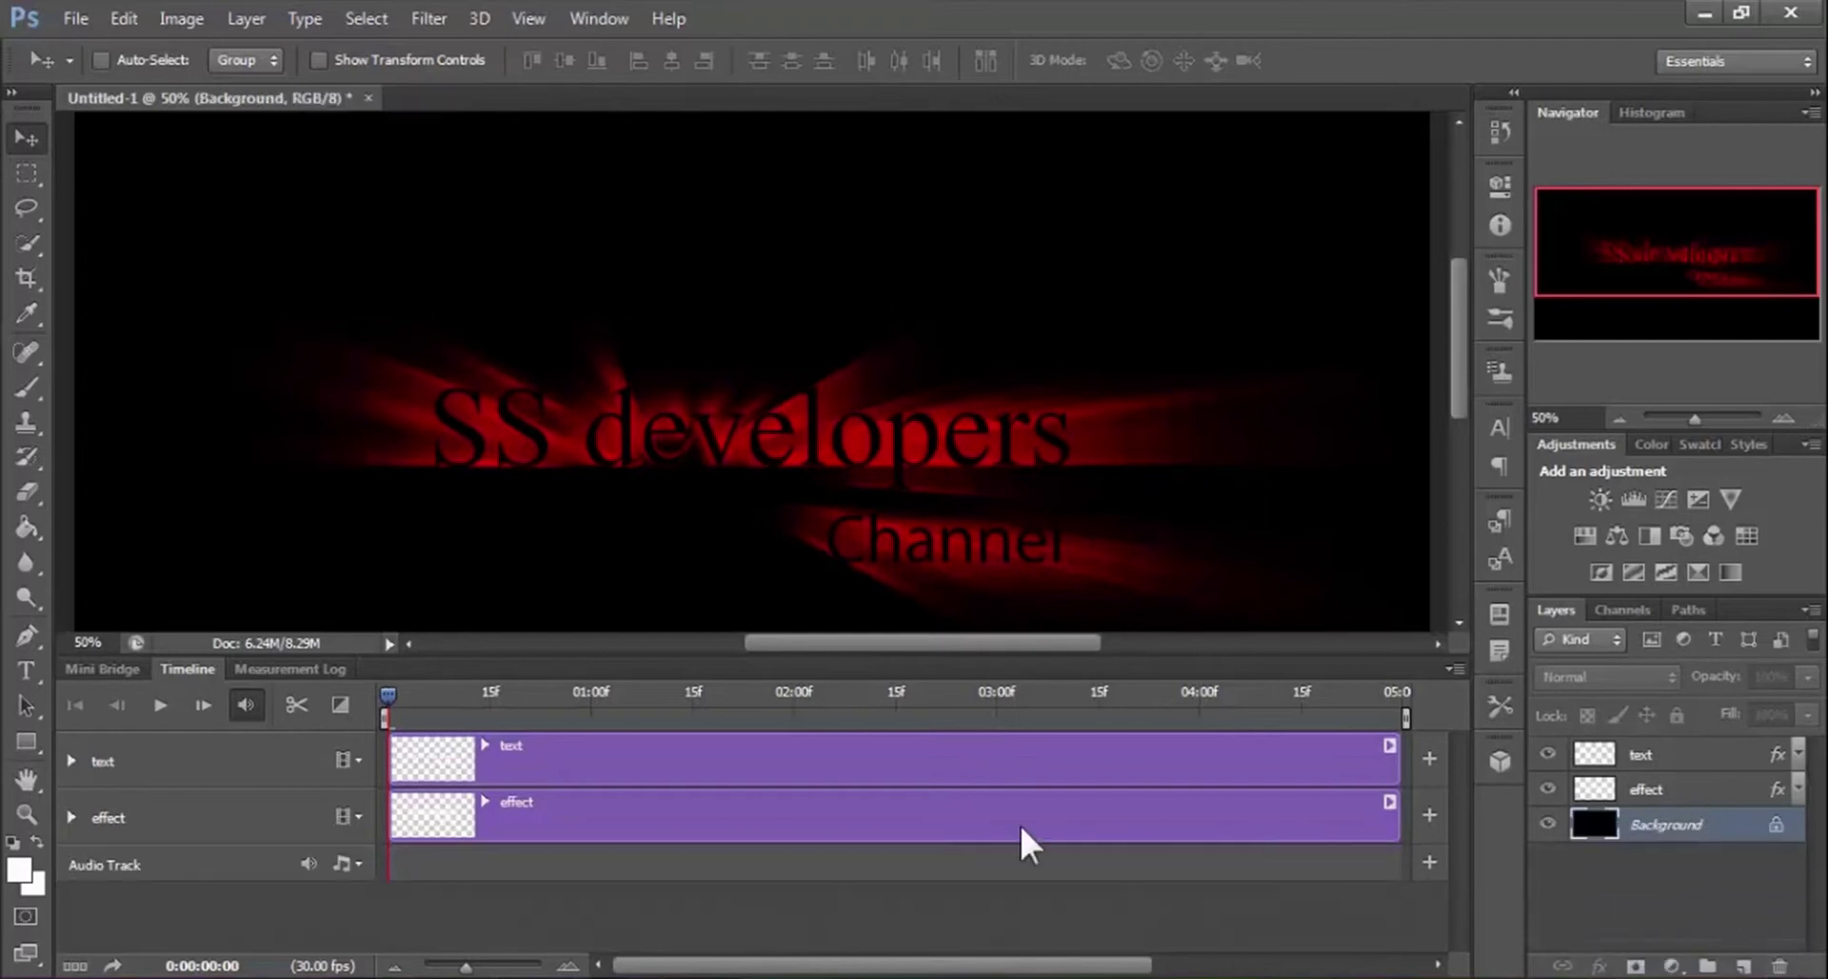
Draw a black-filled rectangle shape about 248 × 33 px above the Background and center it just beneath "developers".
key("ctrl+0")
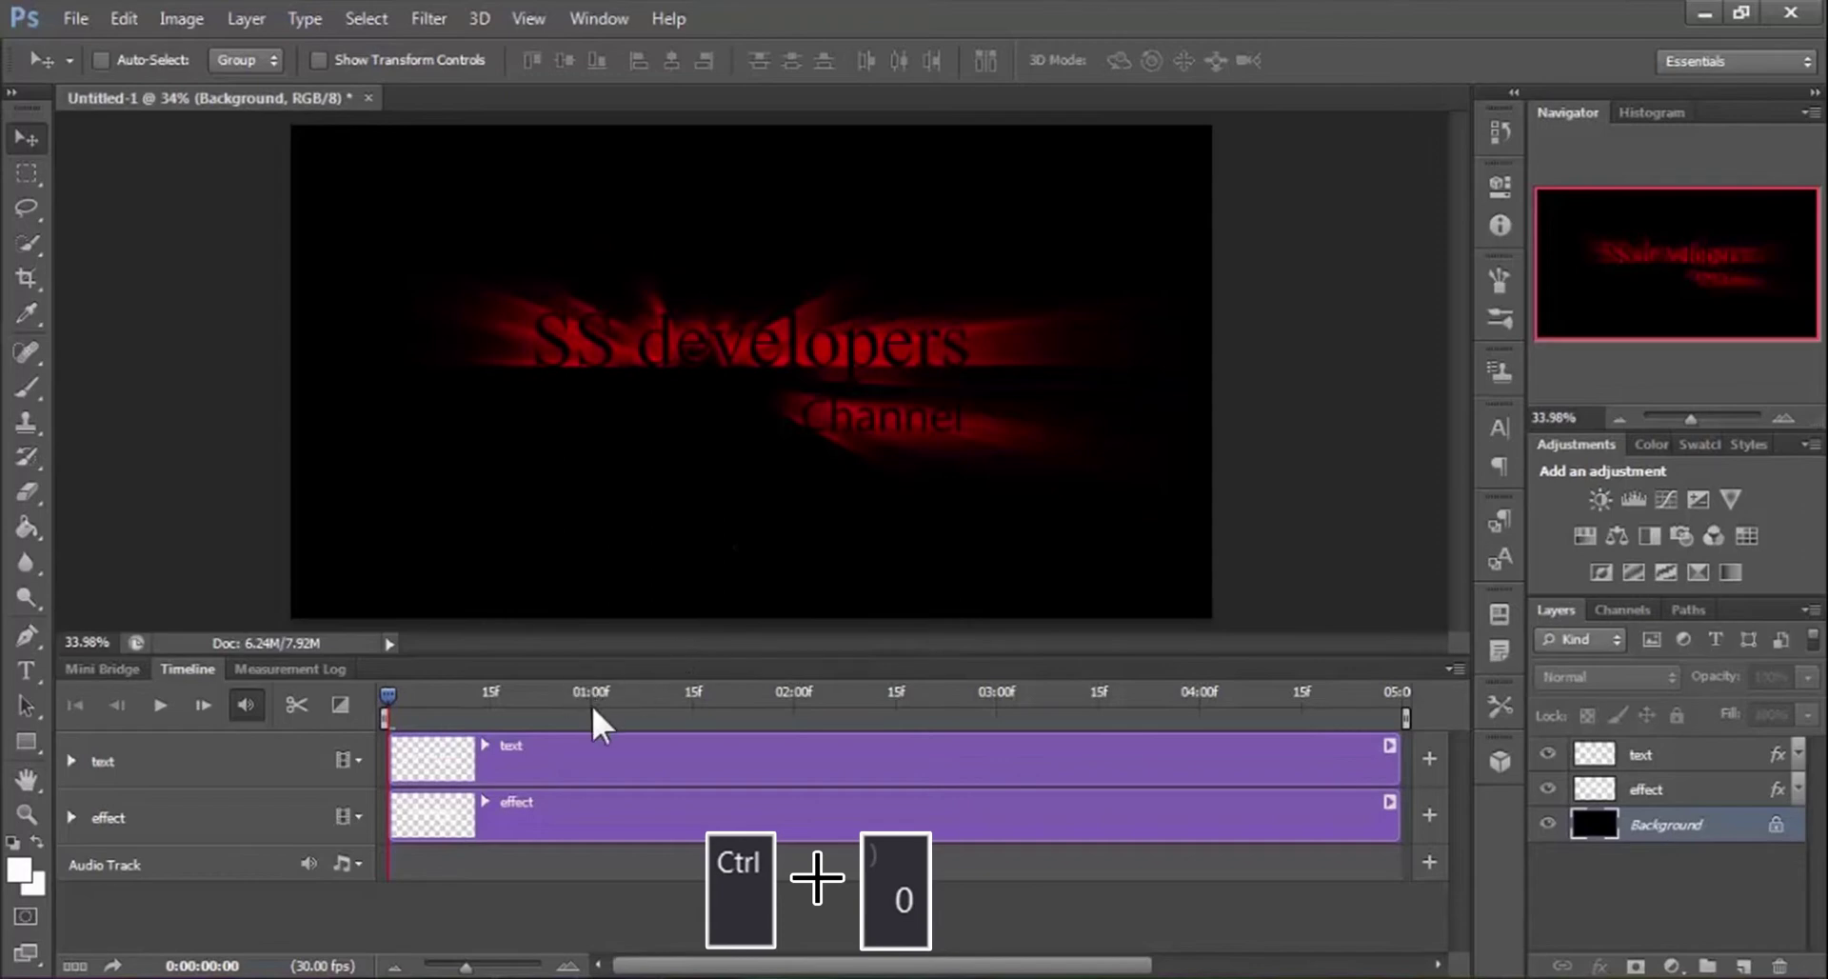
left_click(23, 740)
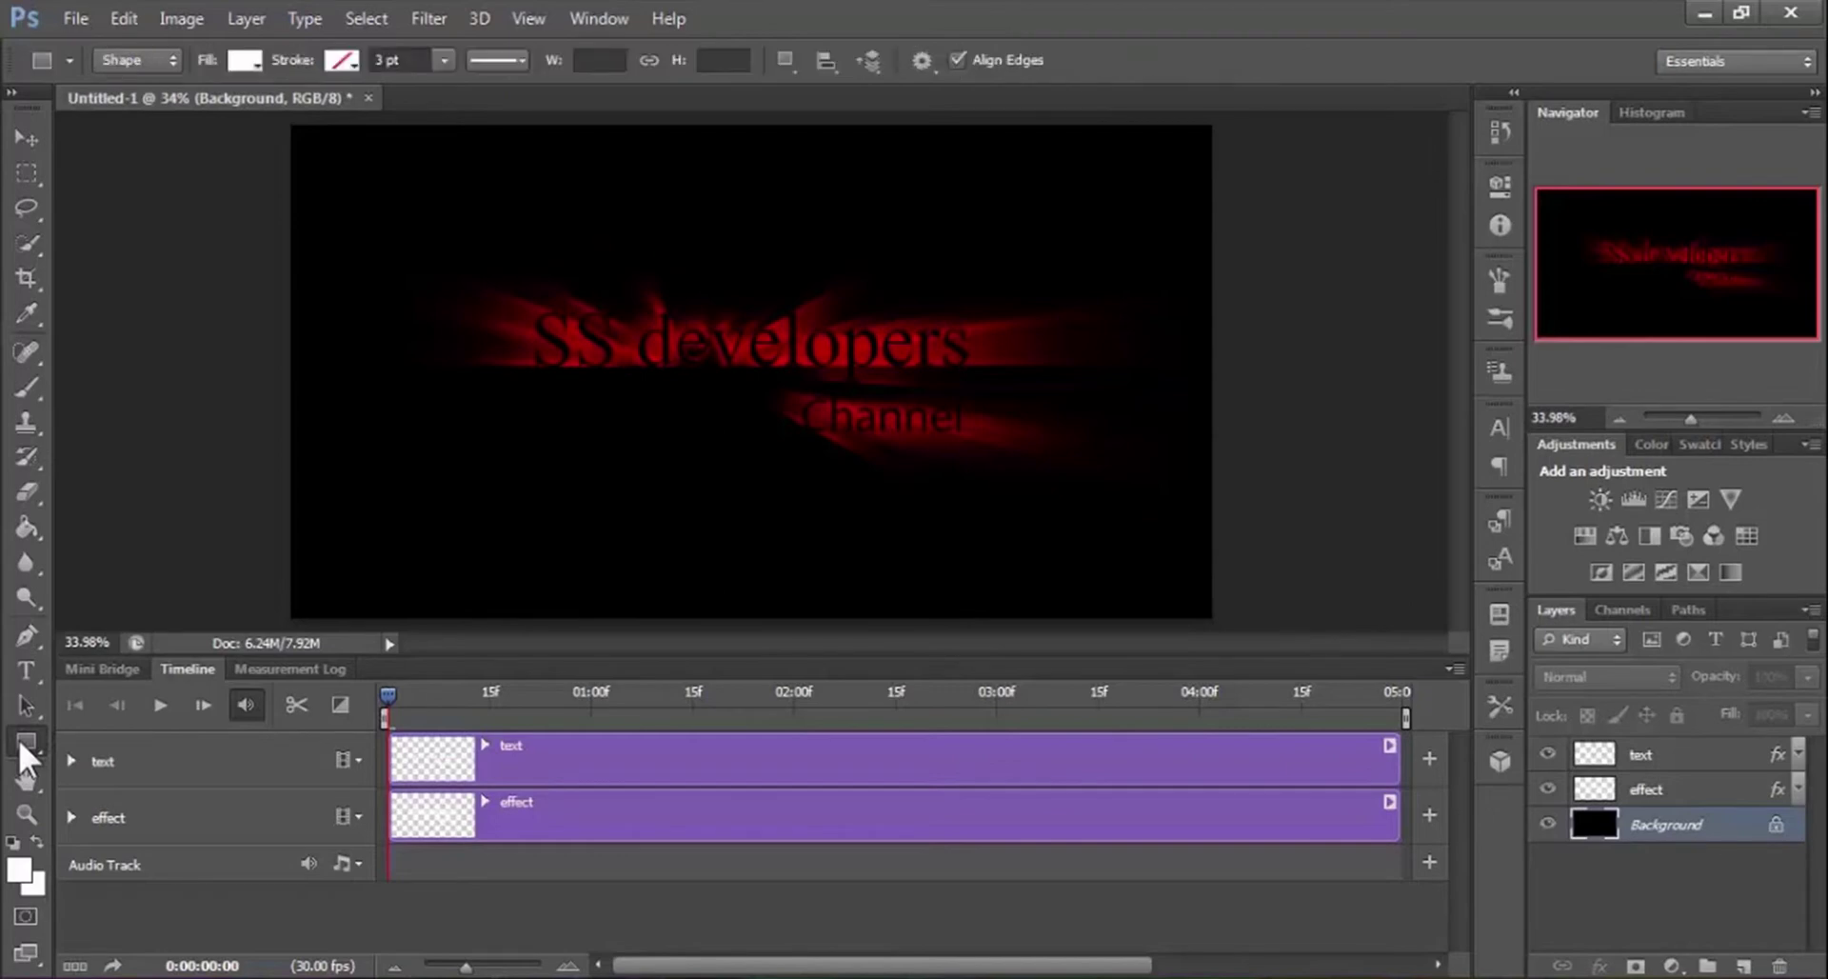
left_click(250, 63)
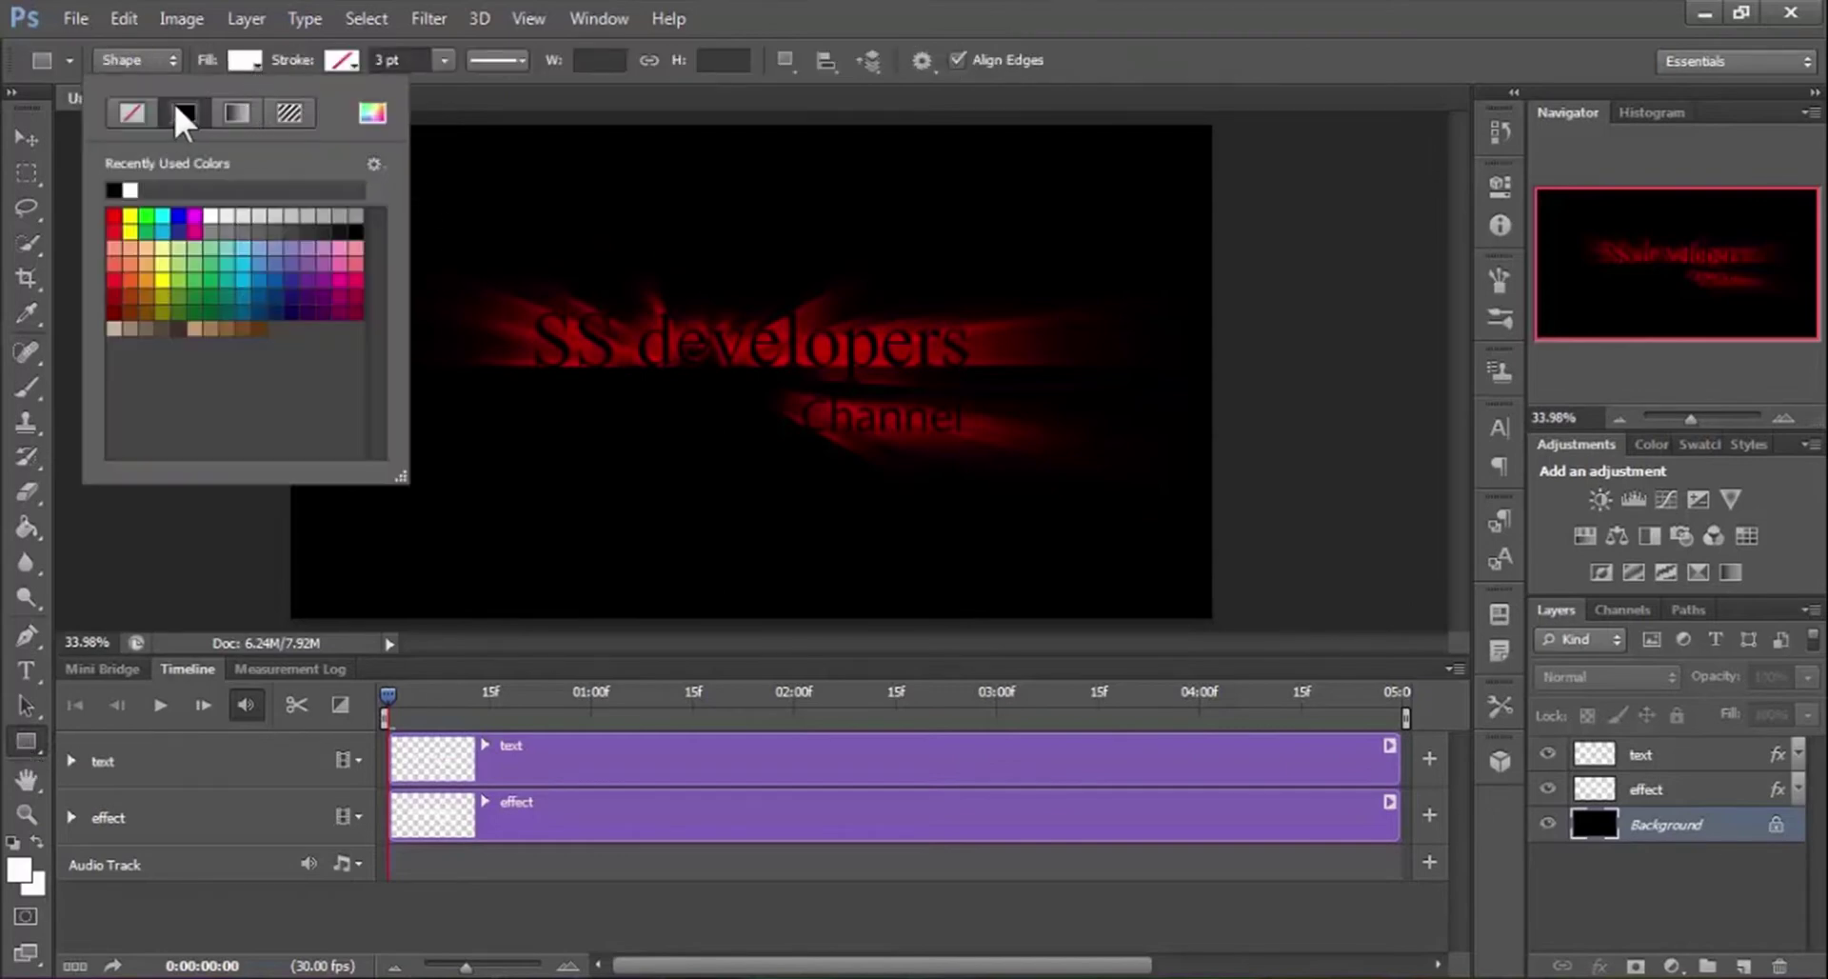
left_click(115, 190)
left_click(227, 57)
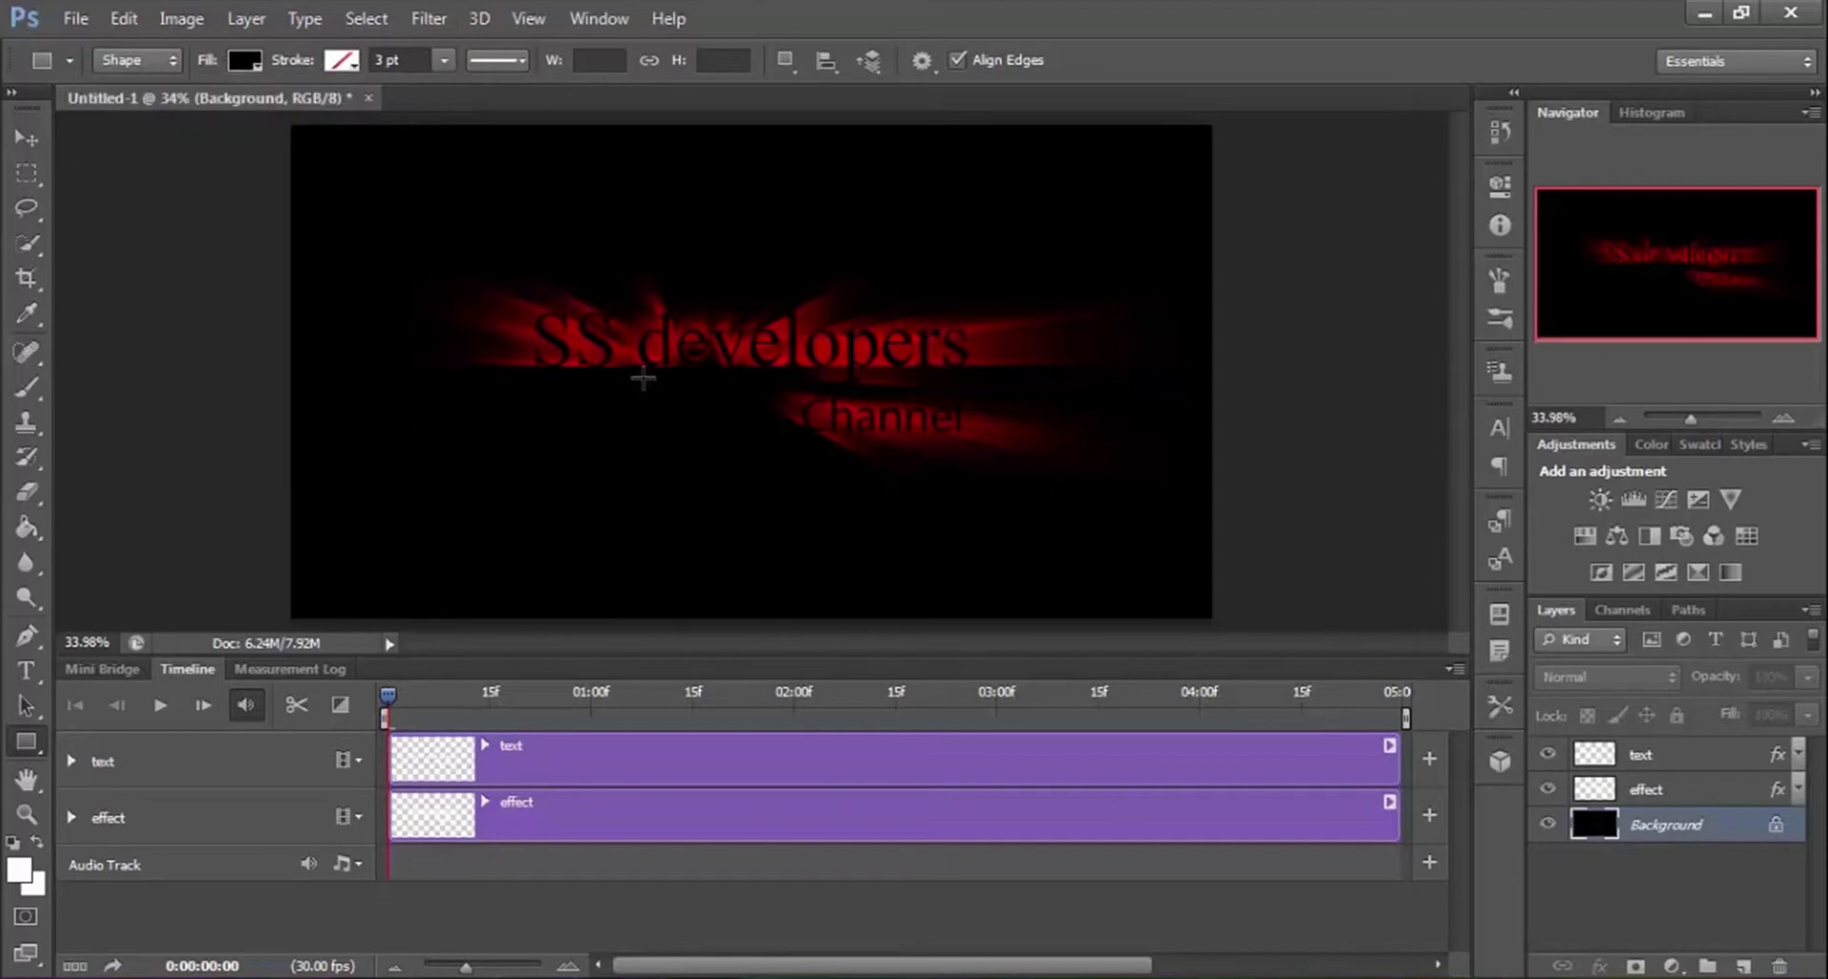
left_click_drag(658, 371, 768, 382)
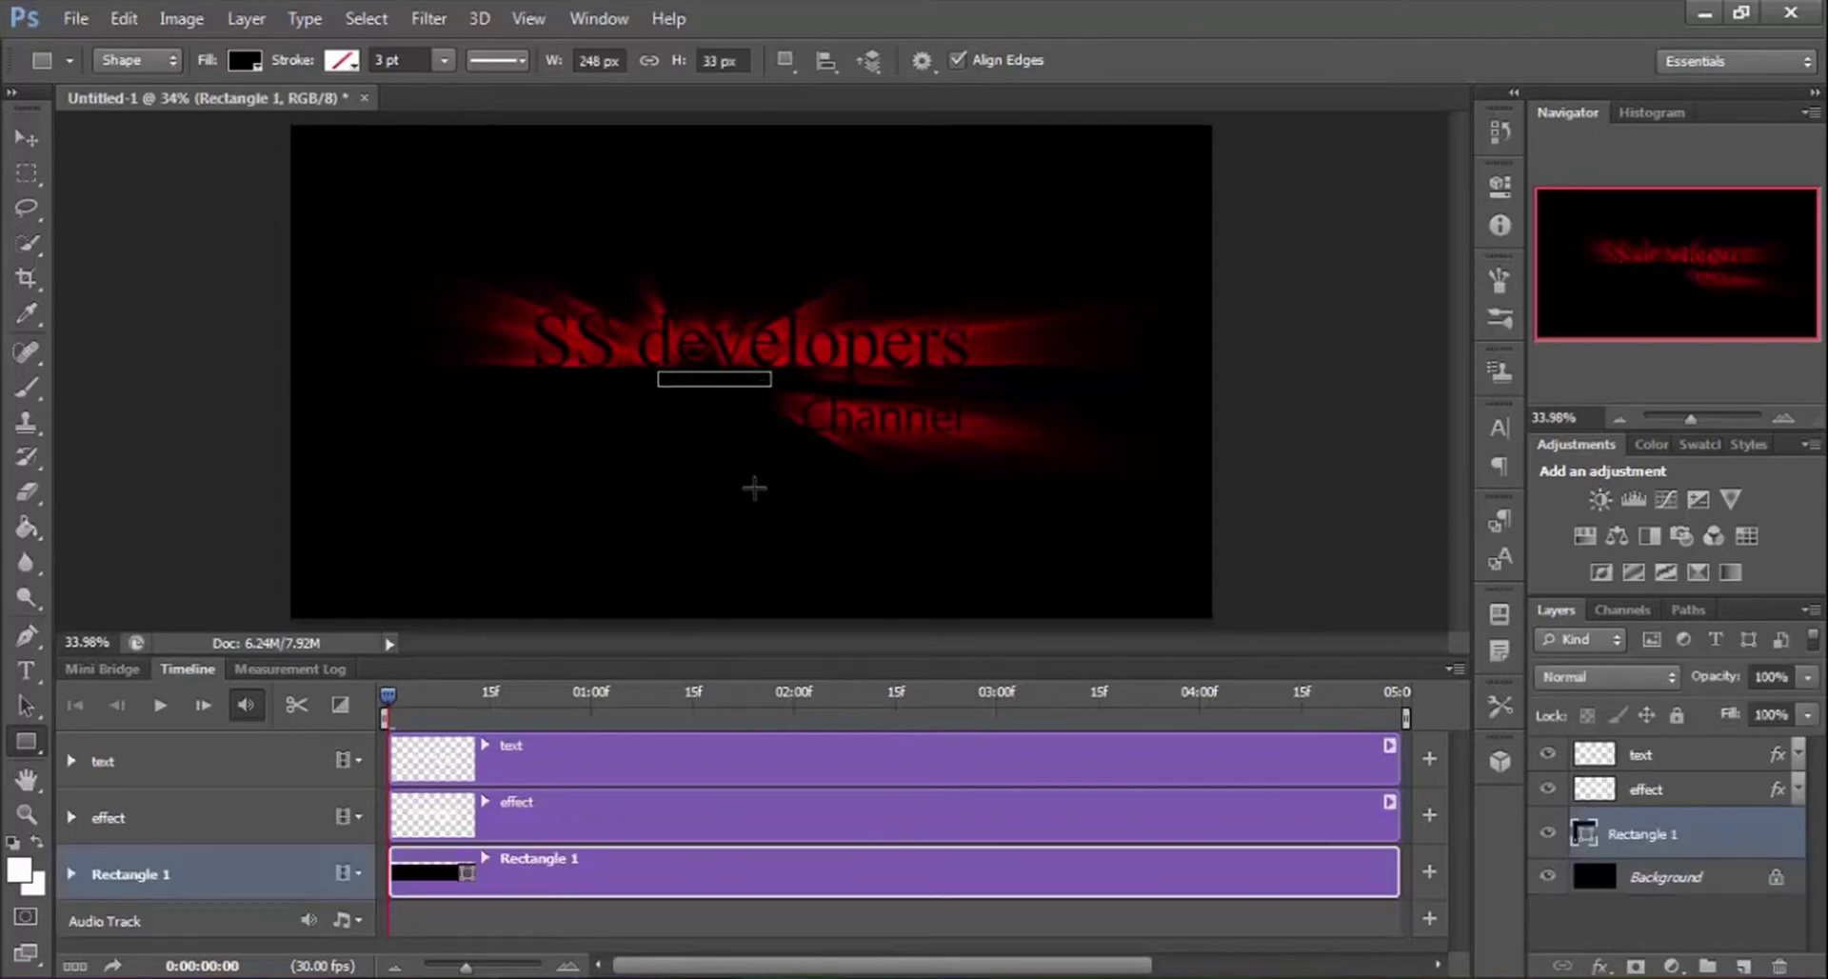
key("v")
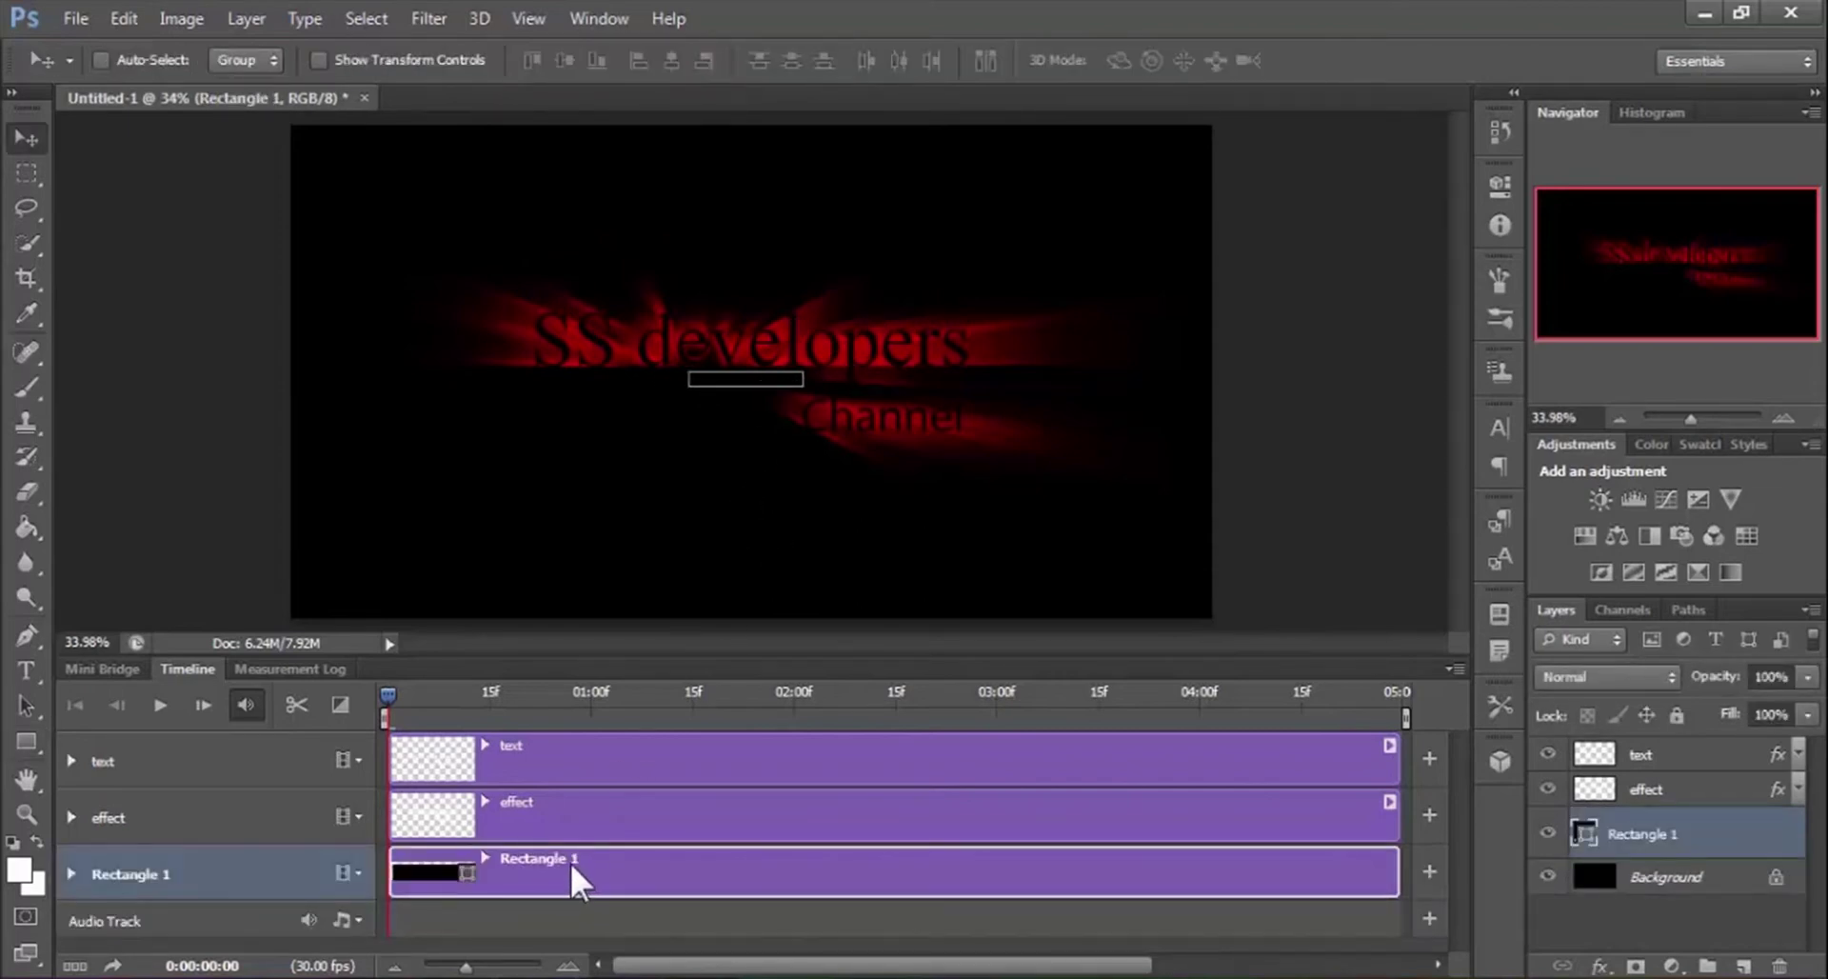
Rasterize the rectangle layer and convert it to a Smart Object.
right_click(1718, 836)
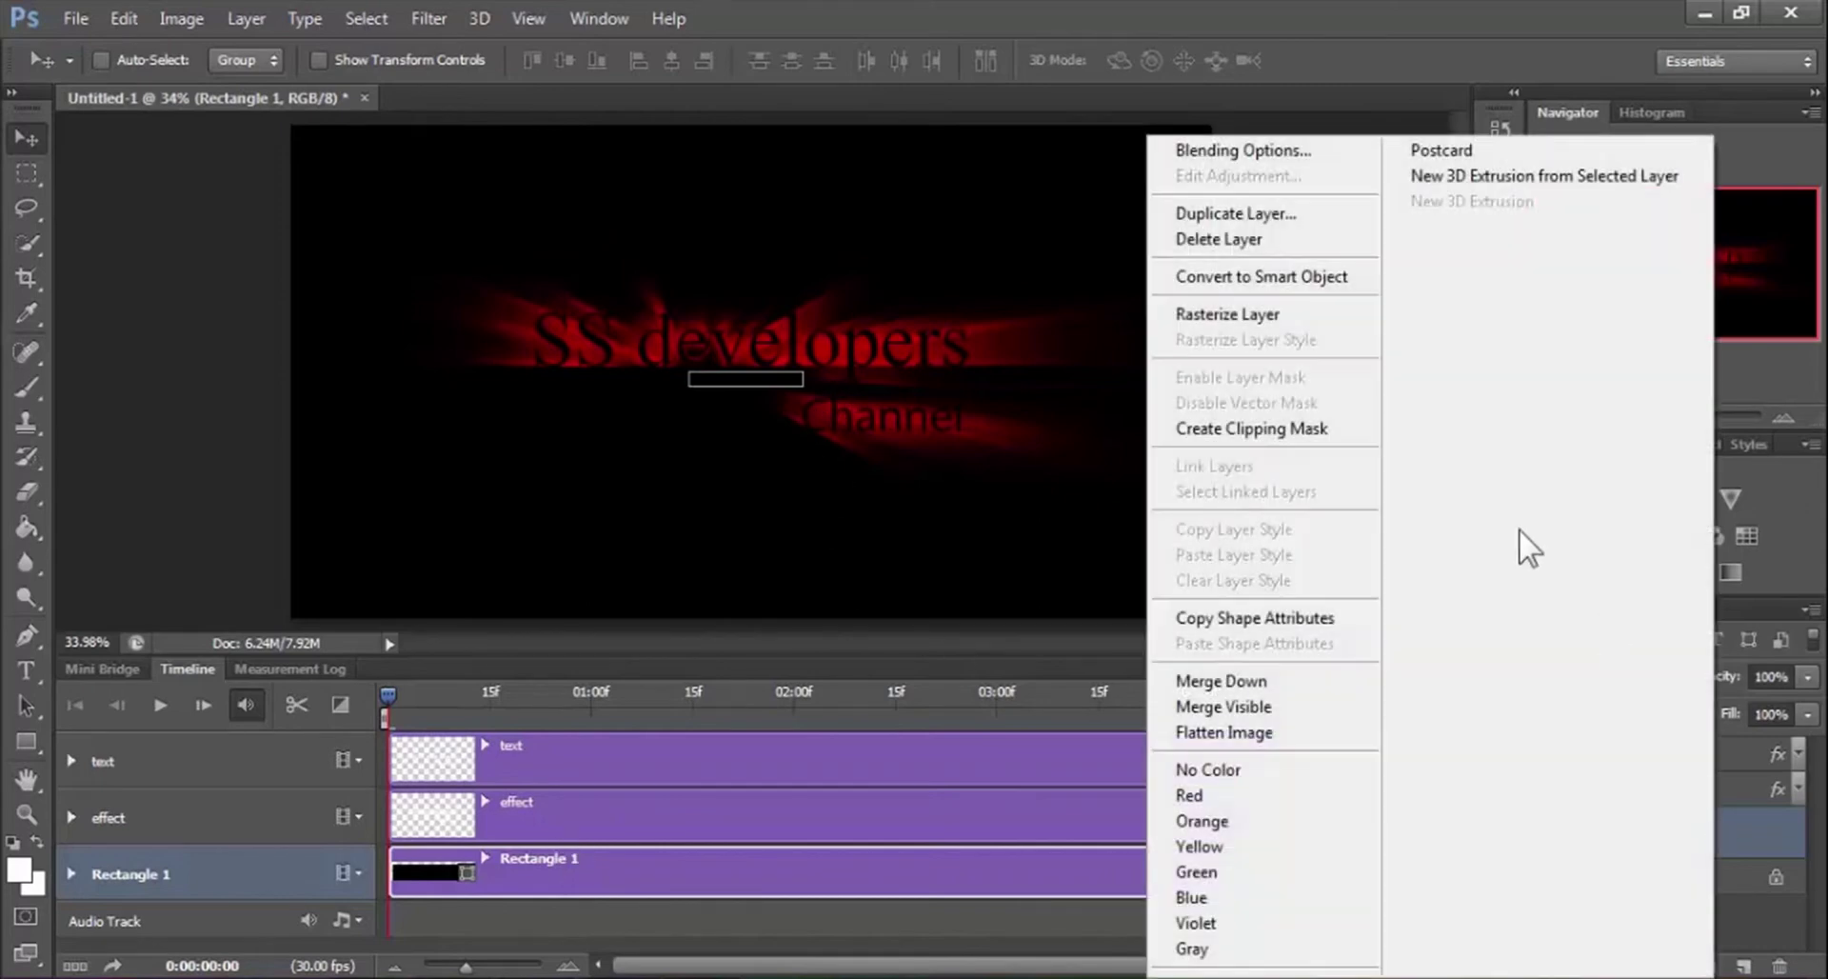
left_click(1260, 313)
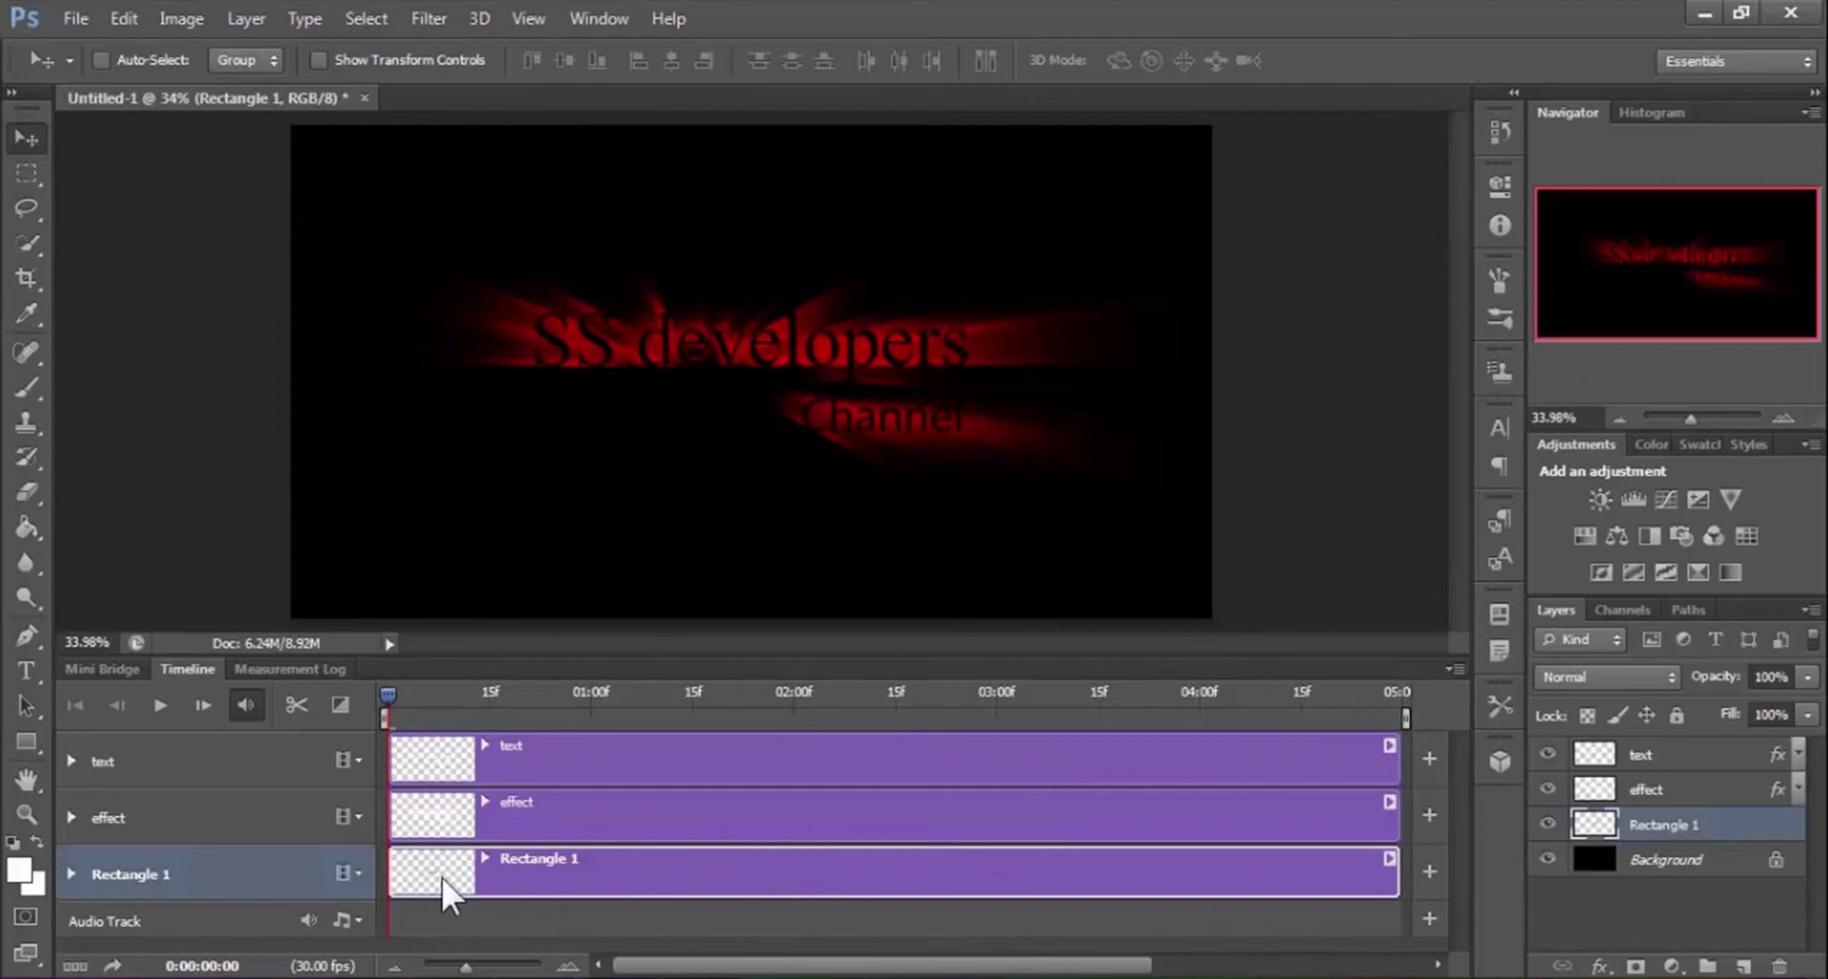
right_click(1748, 824)
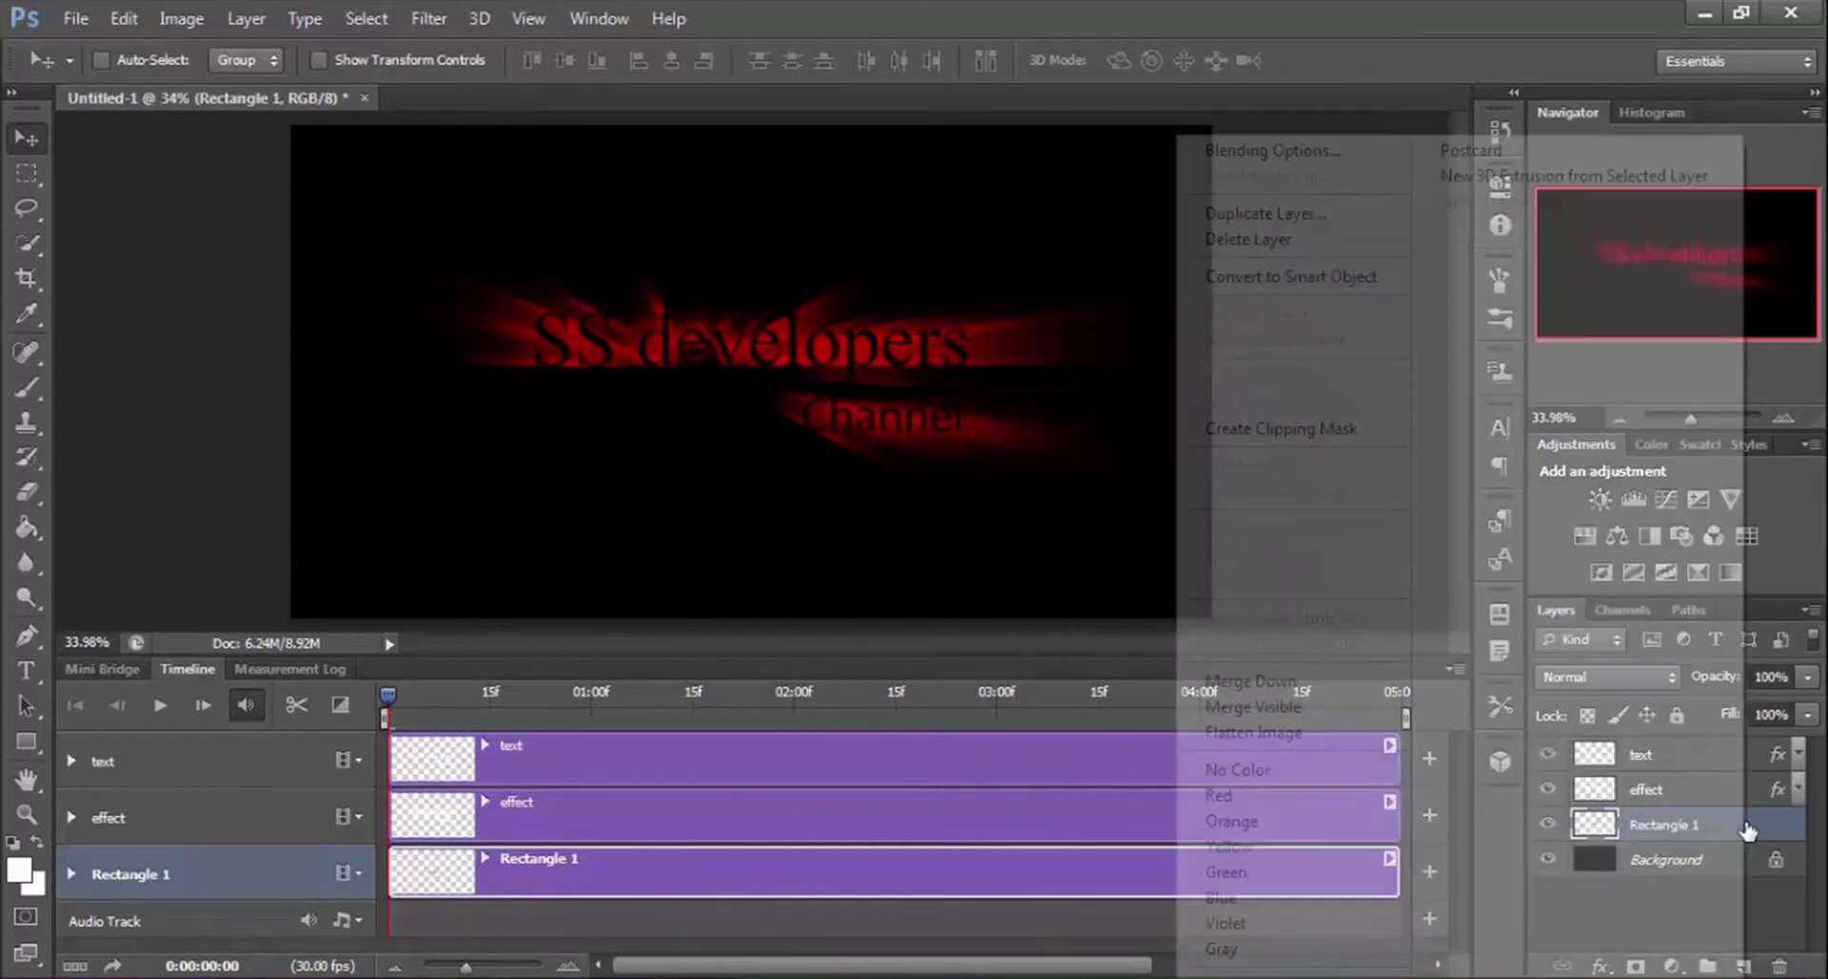
left_click(1306, 275)
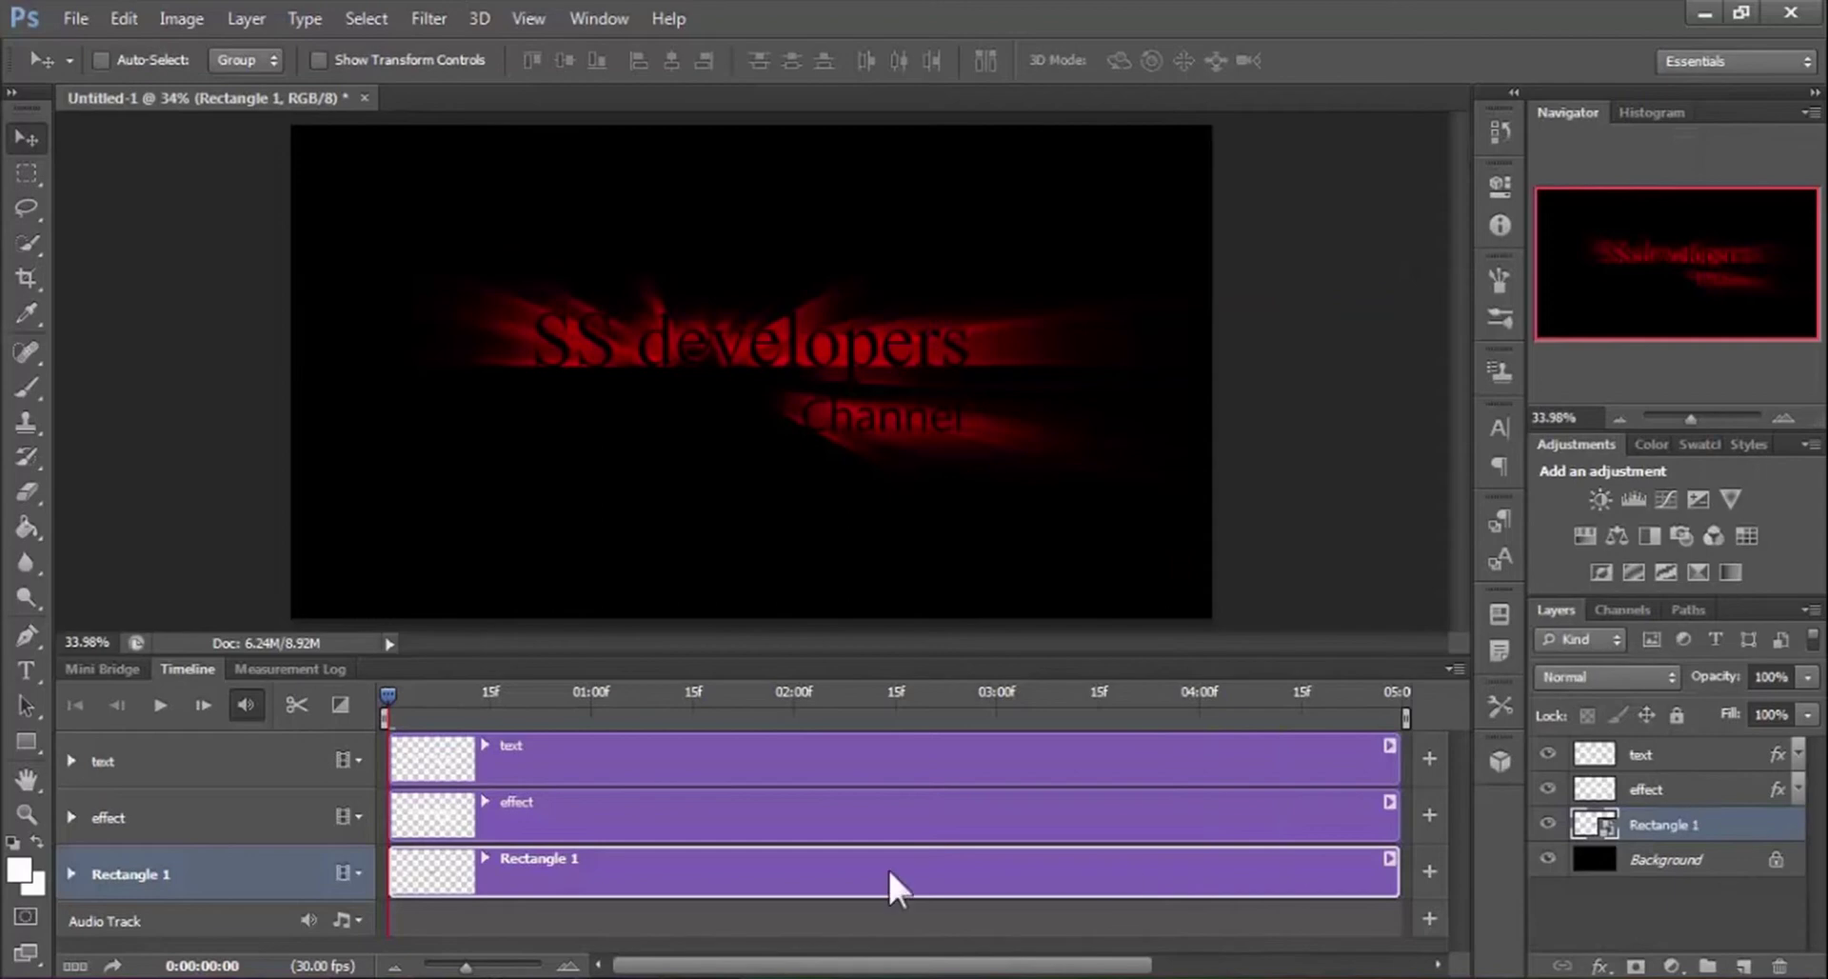
Animate the rectangle's Transform with a keyframe at 0:00:00:00 and a scale of about 1697% at 0:00:01:15.
left_click(71, 873)
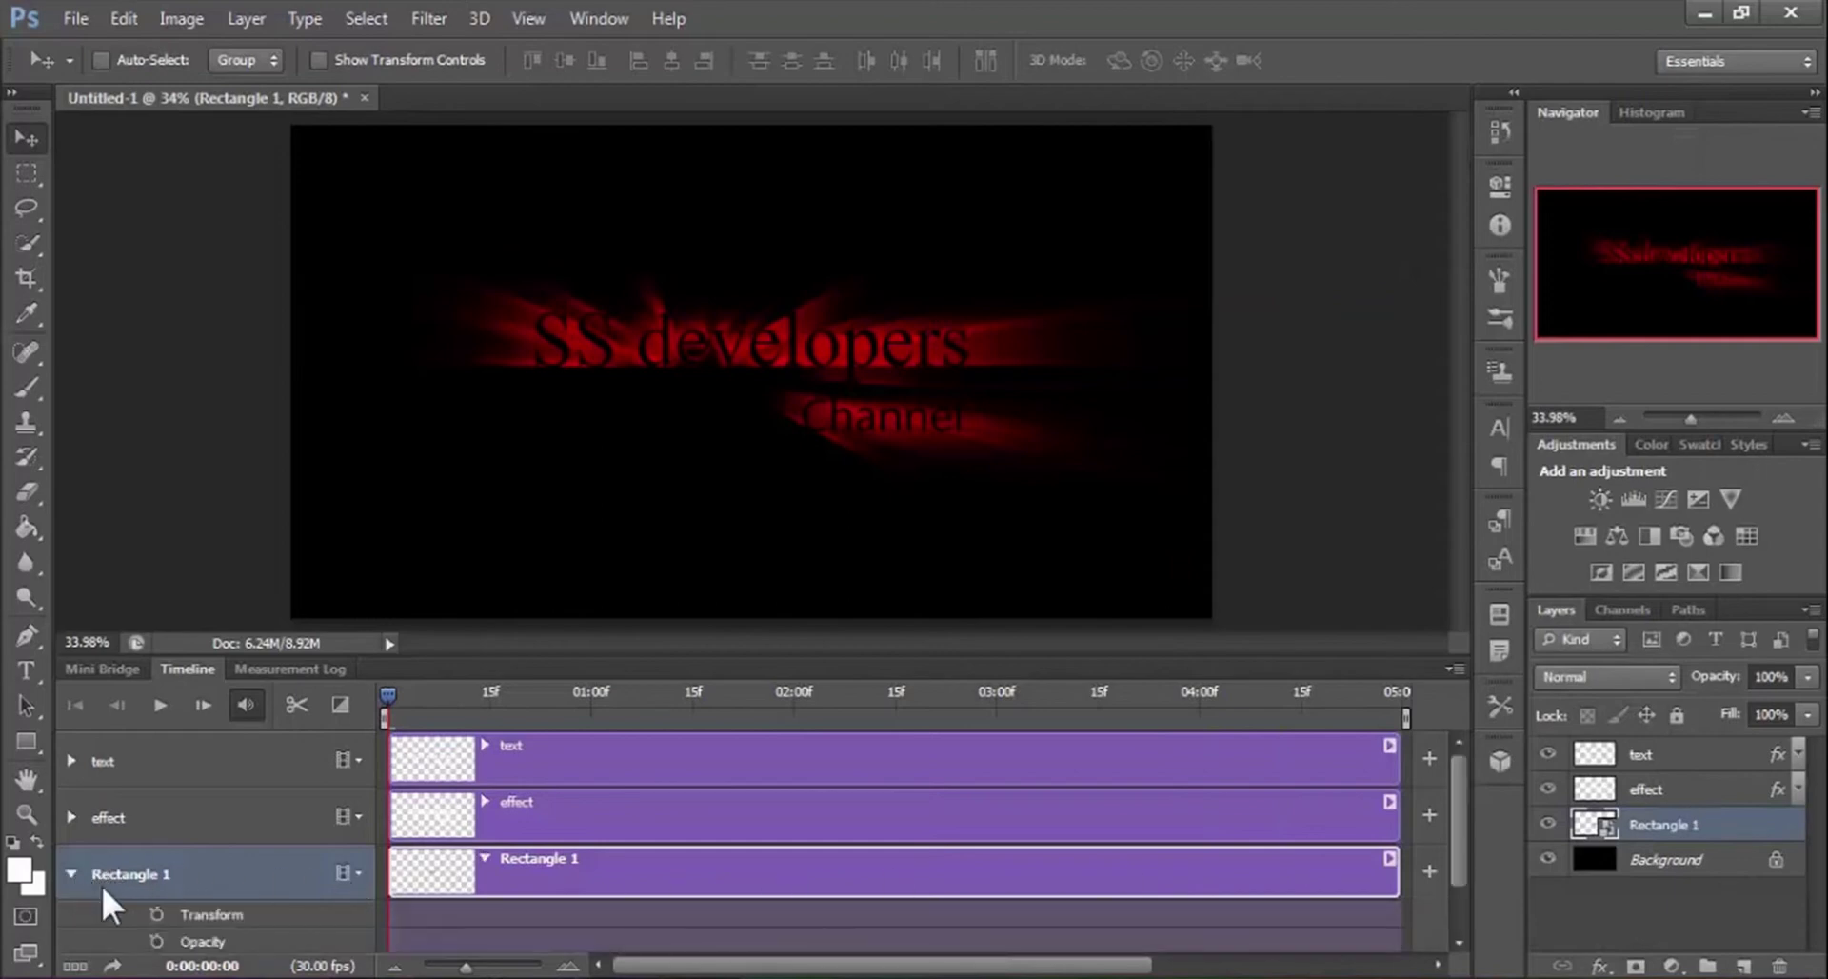
left_click(156, 913)
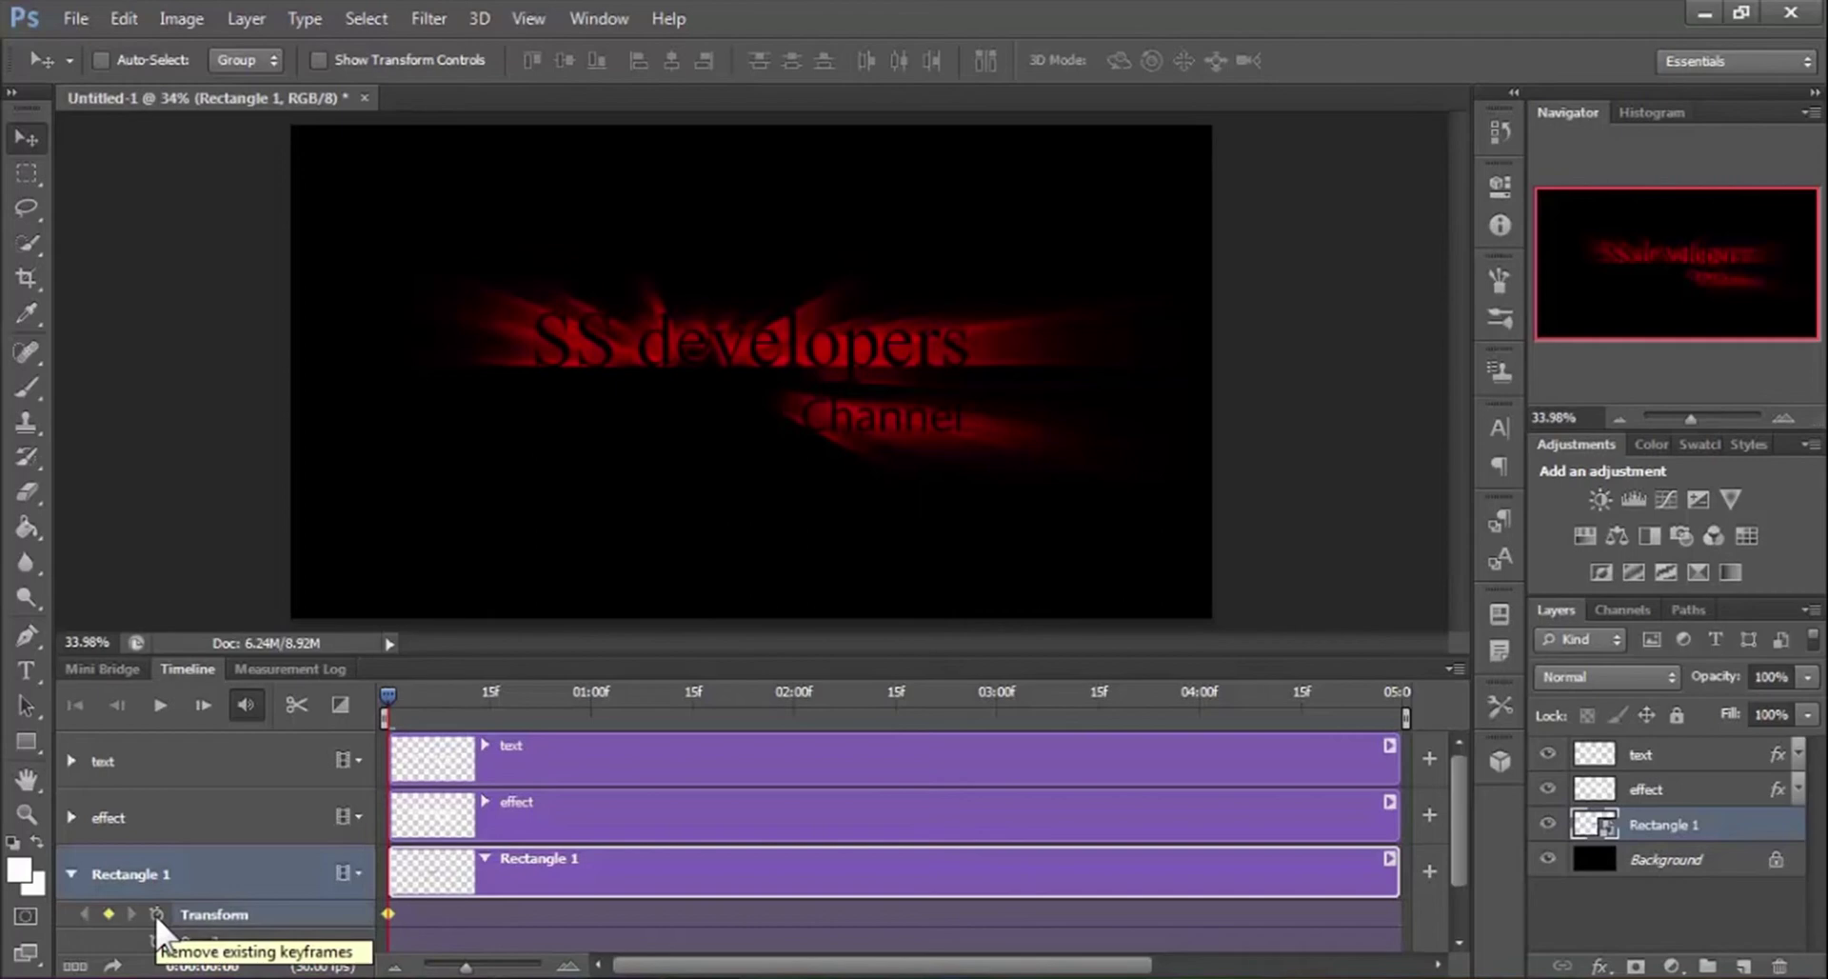
left_click_drag(394, 692, 695, 688)
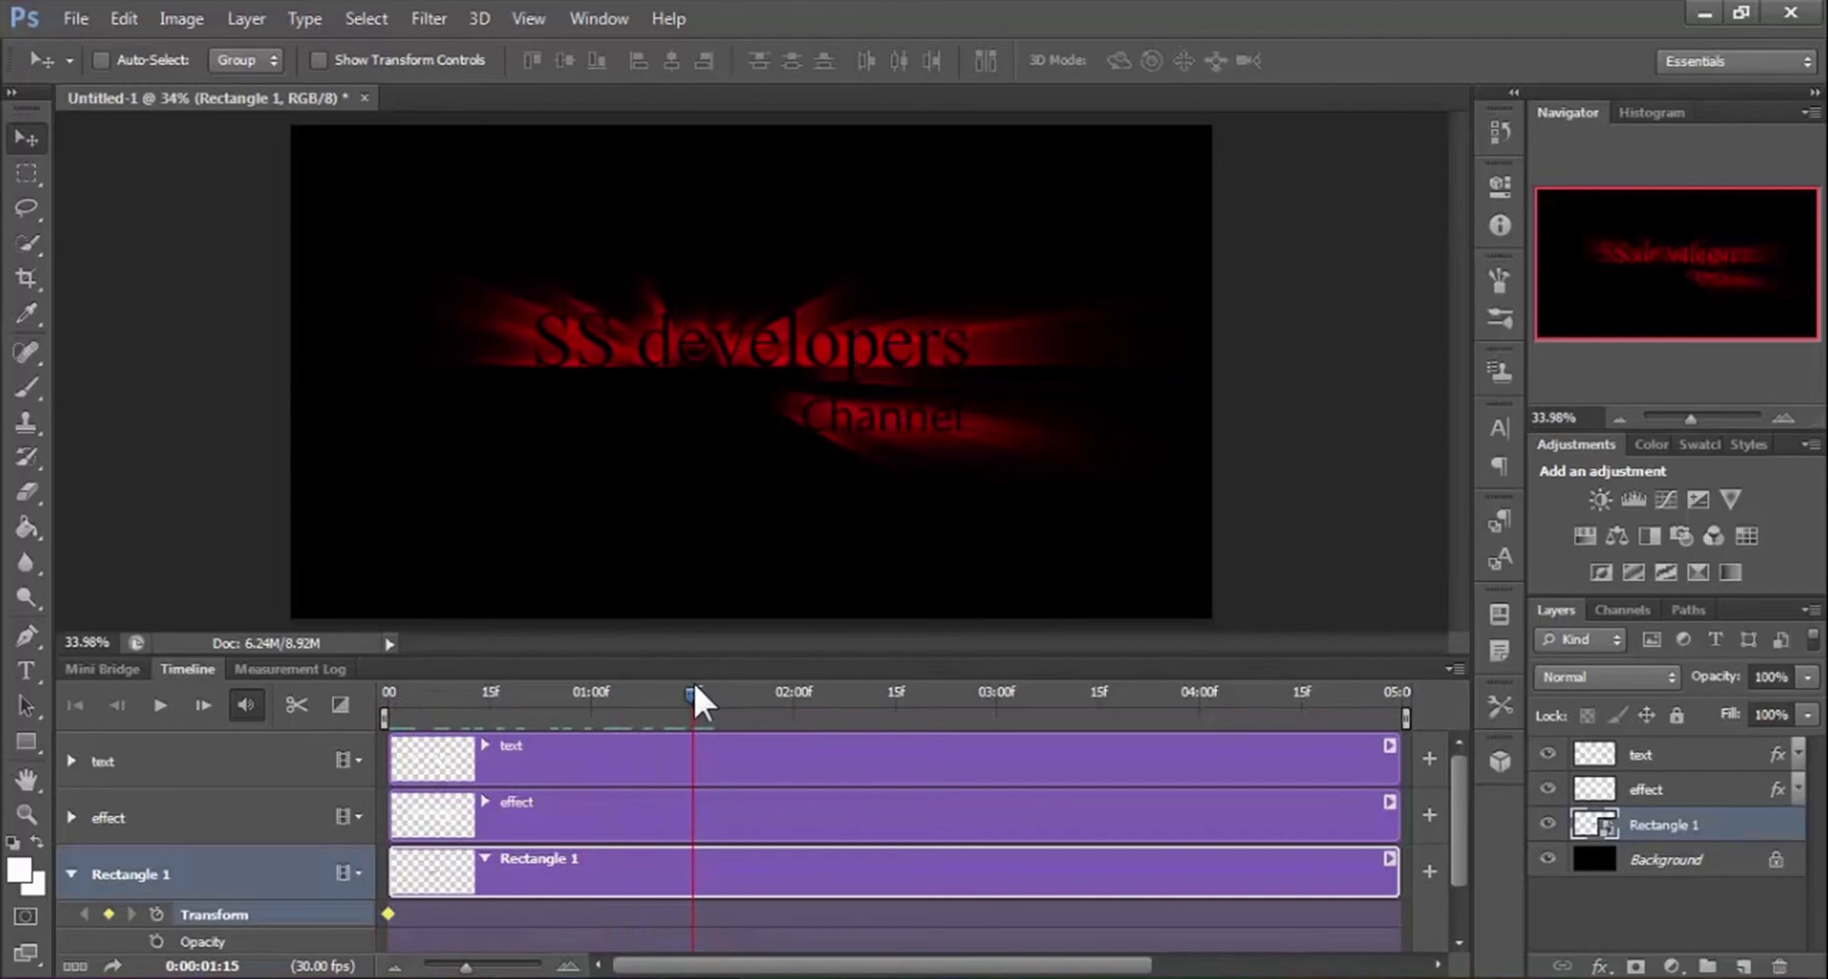
key("ctrl+t")
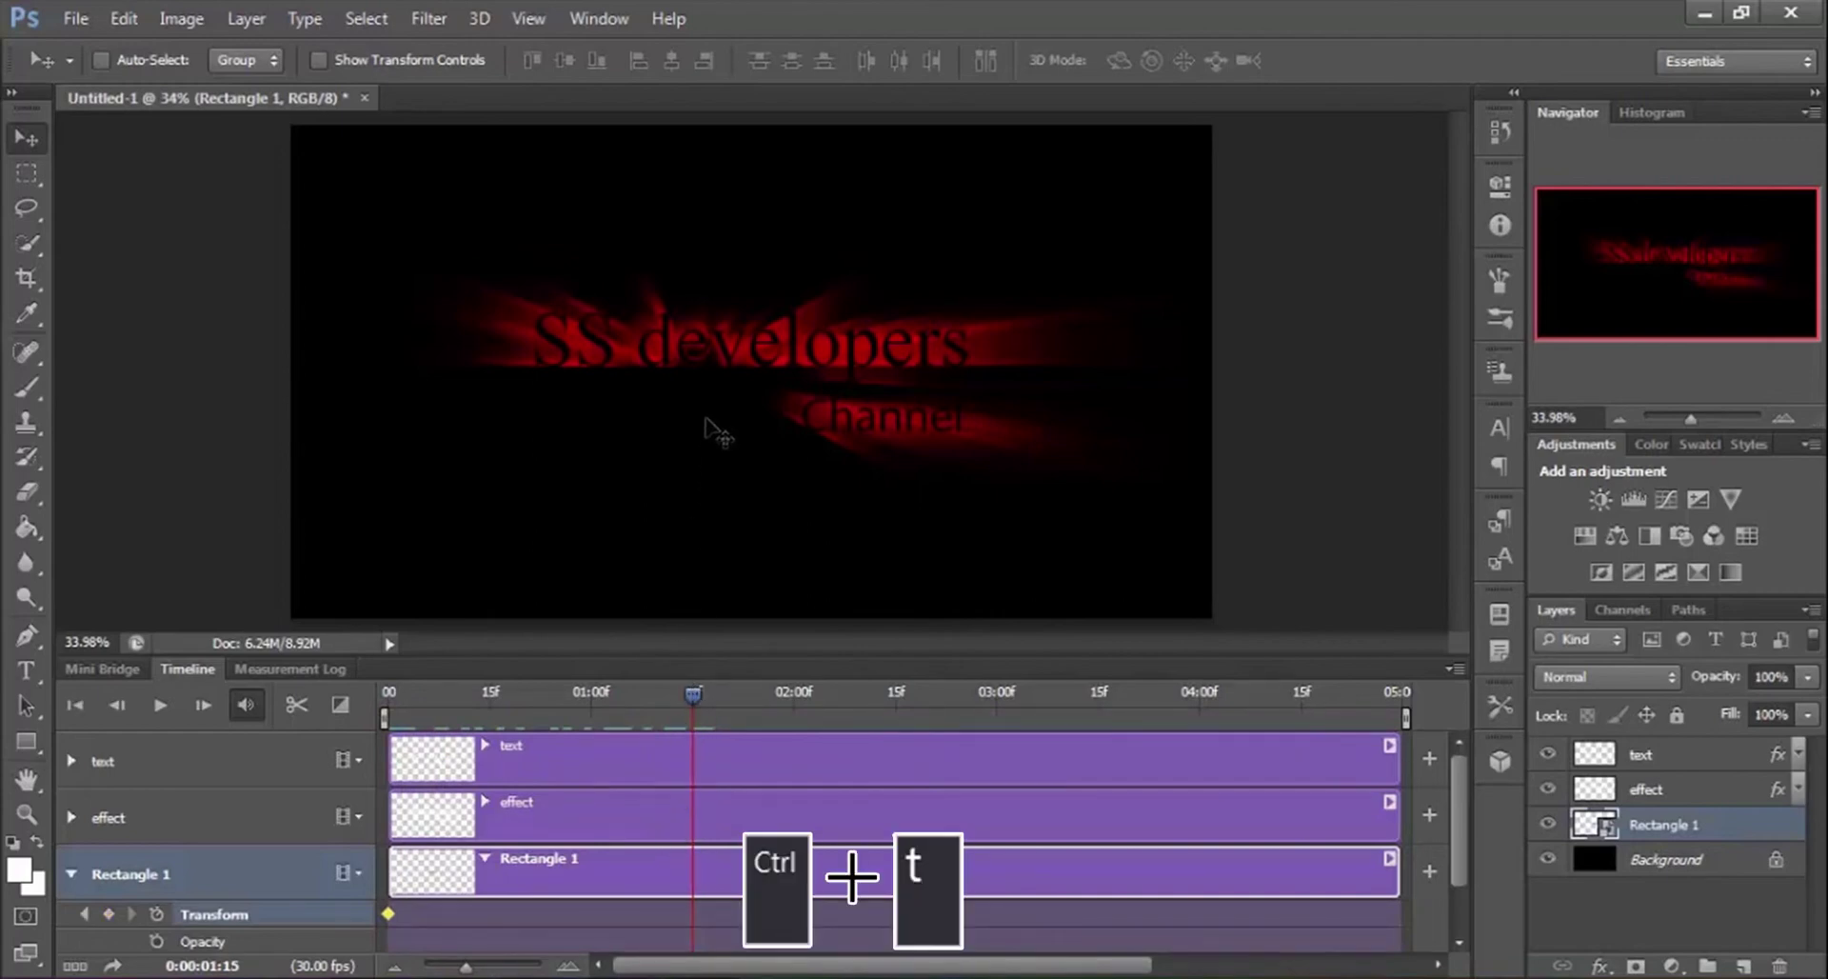
key("ctrl+t")
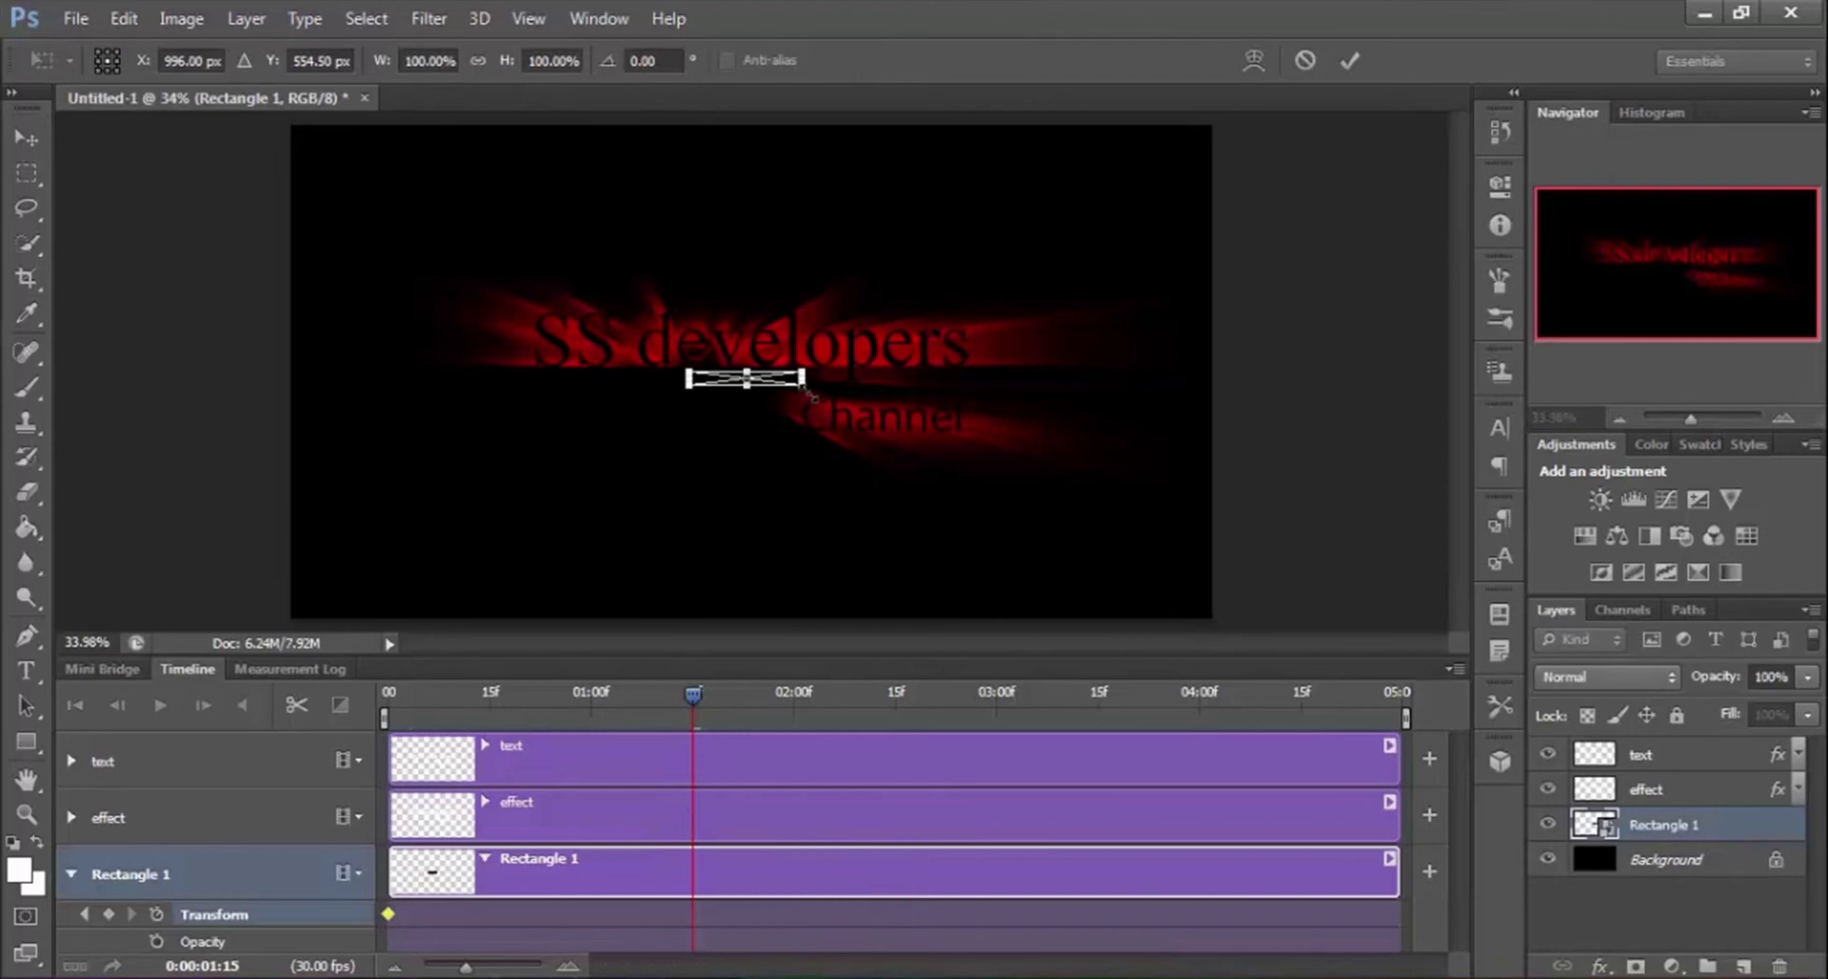
left_click_drag(806, 392, 1636, 978)
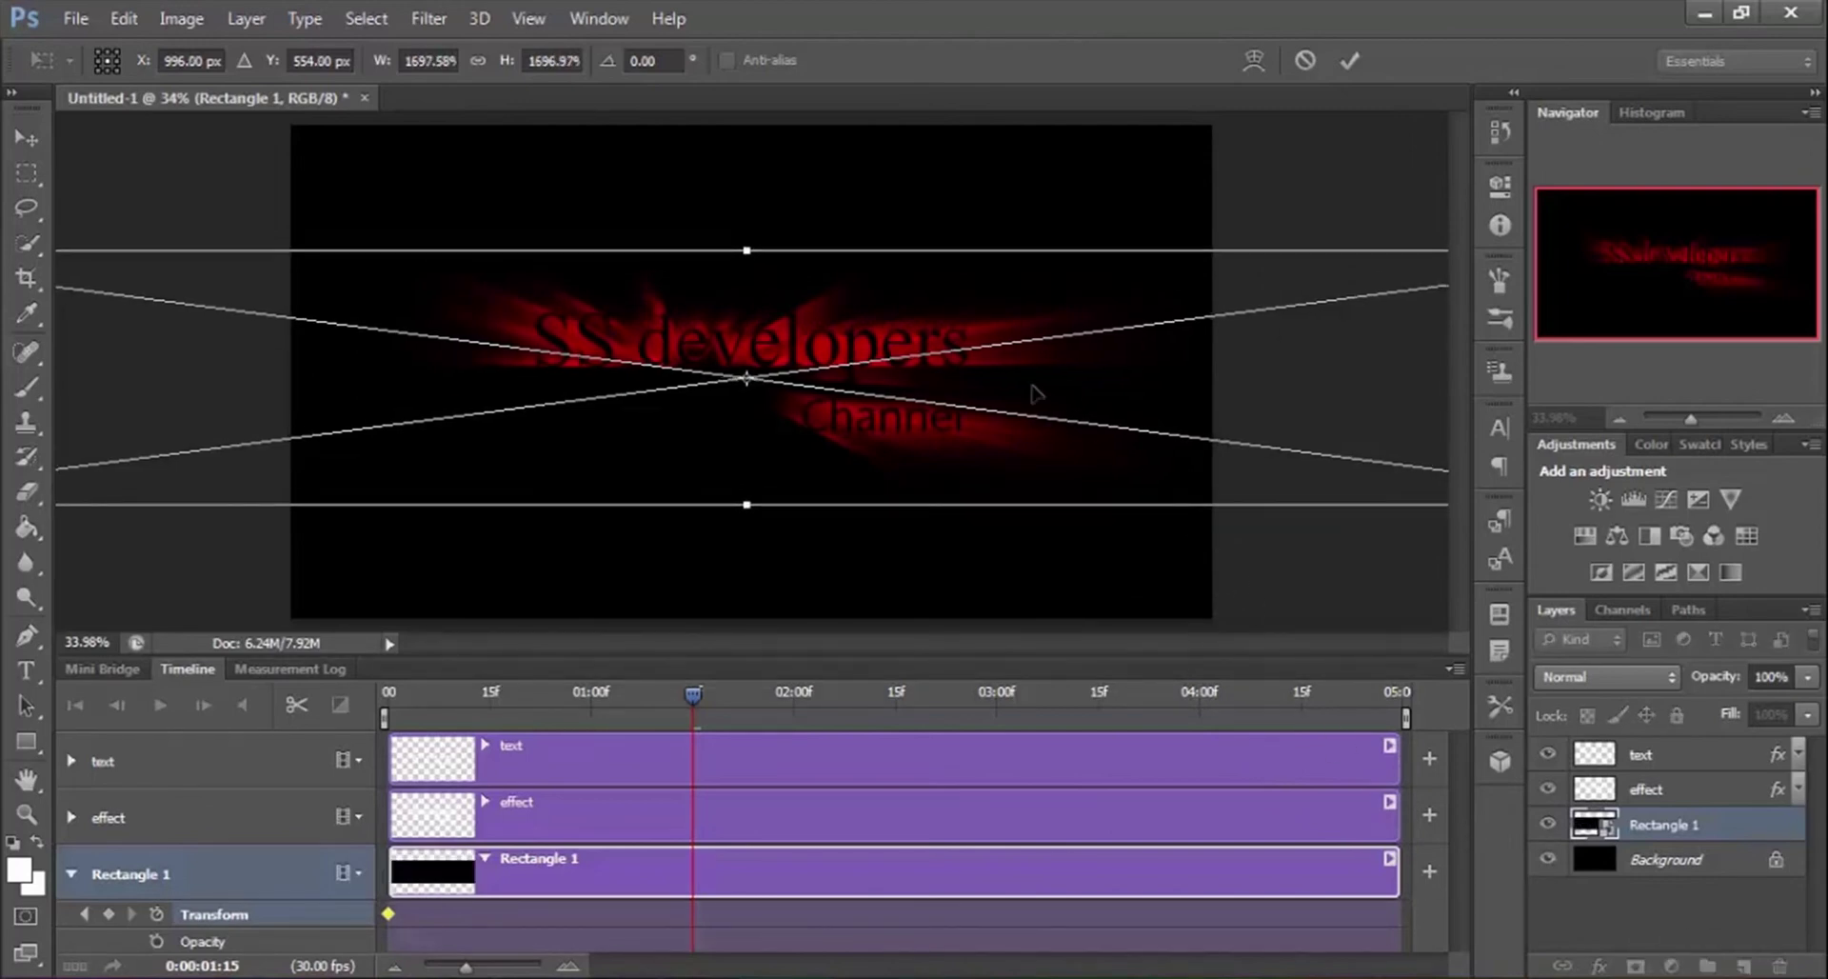
left_click(1351, 59)
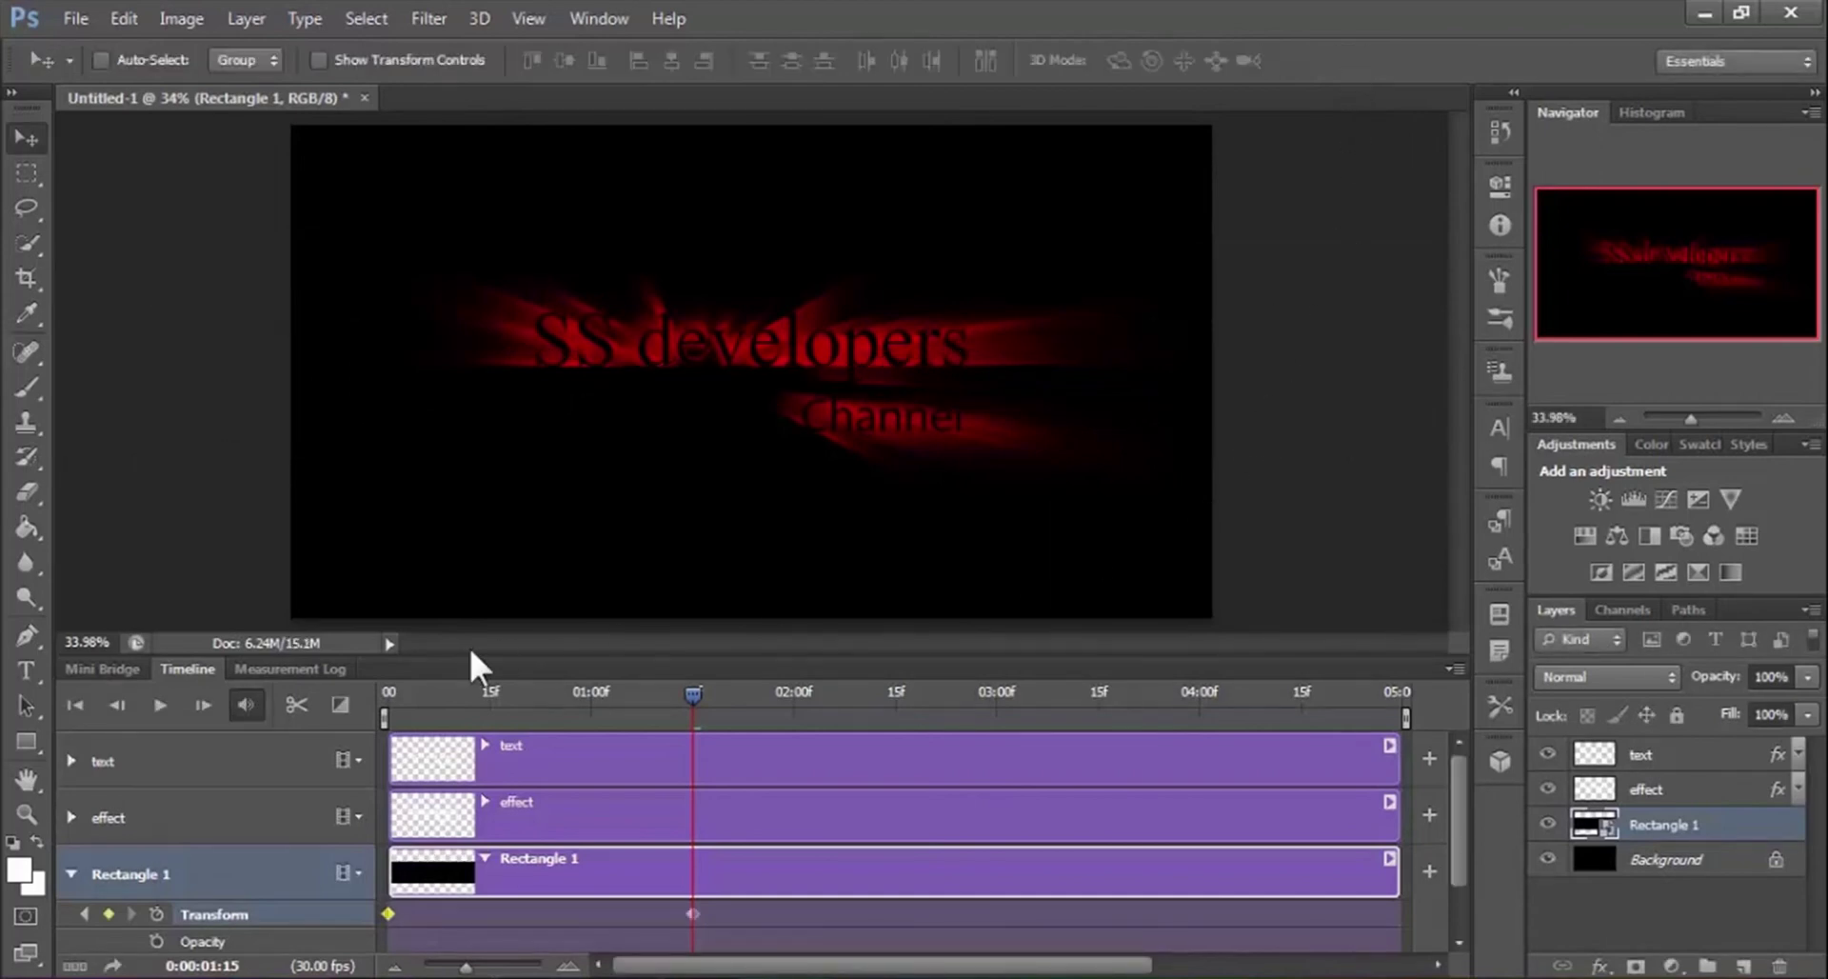
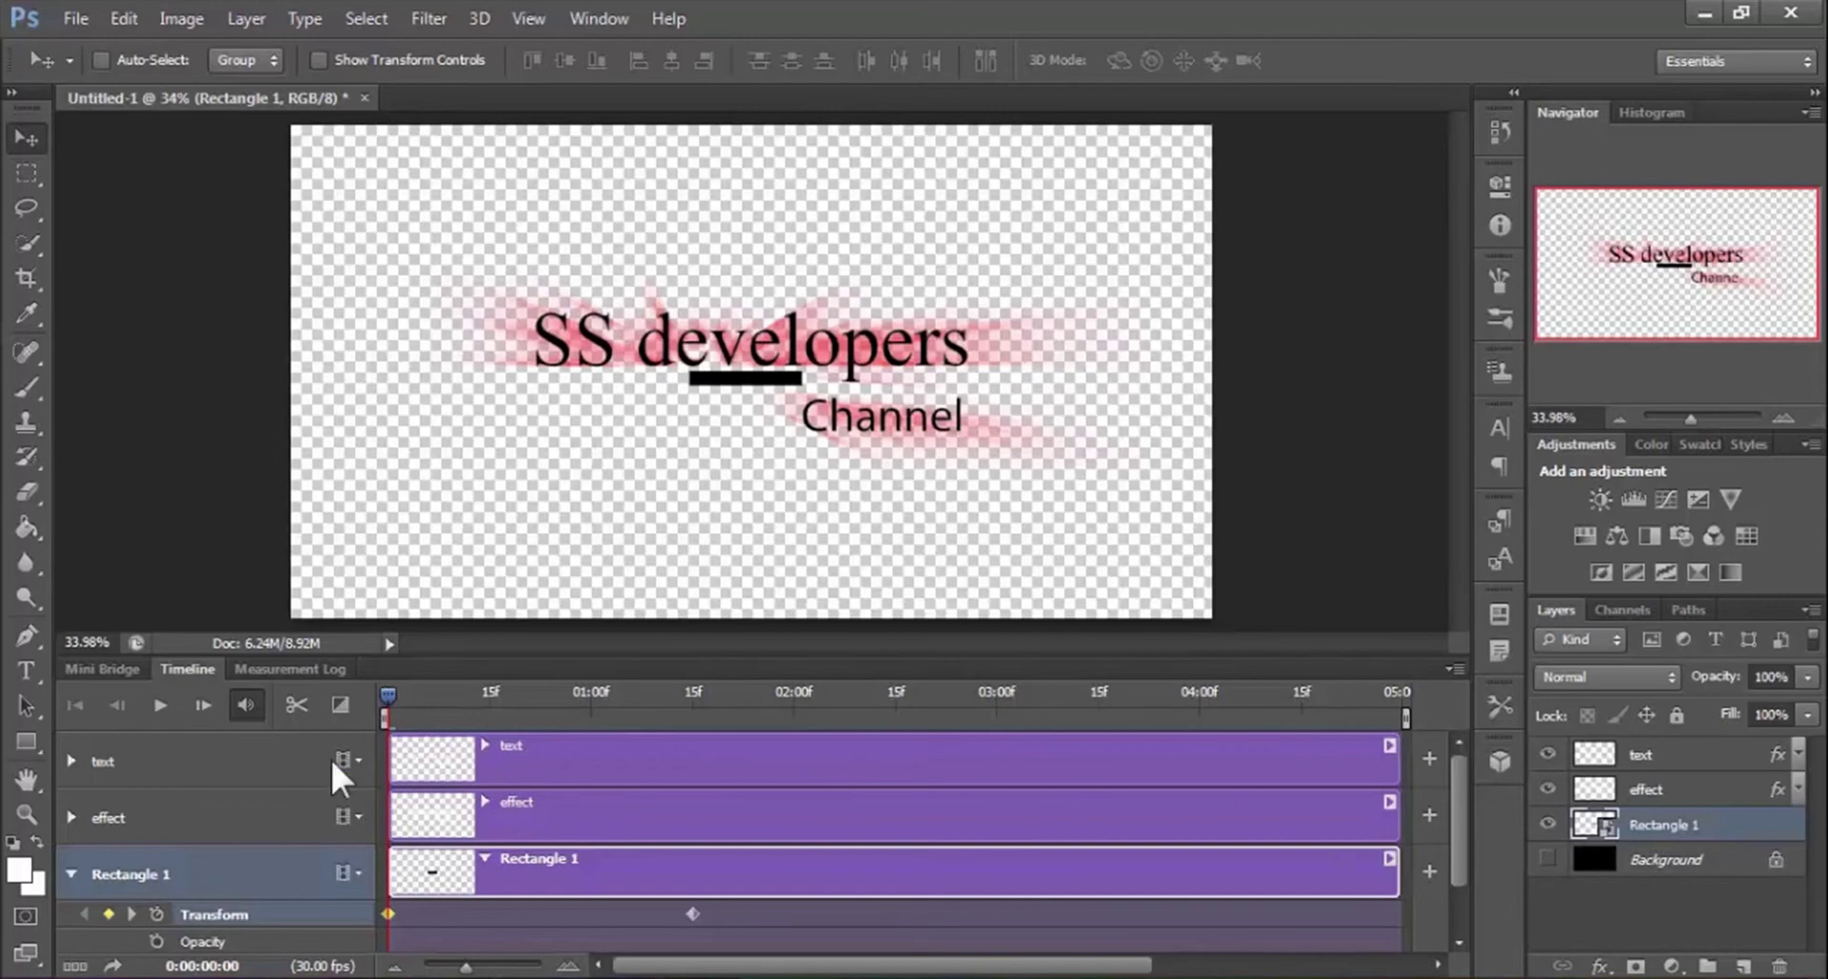
Preview the rectangle's growth animation twice with the Background hidden, return to the first frame and show the Background again.
left_click(159, 705)
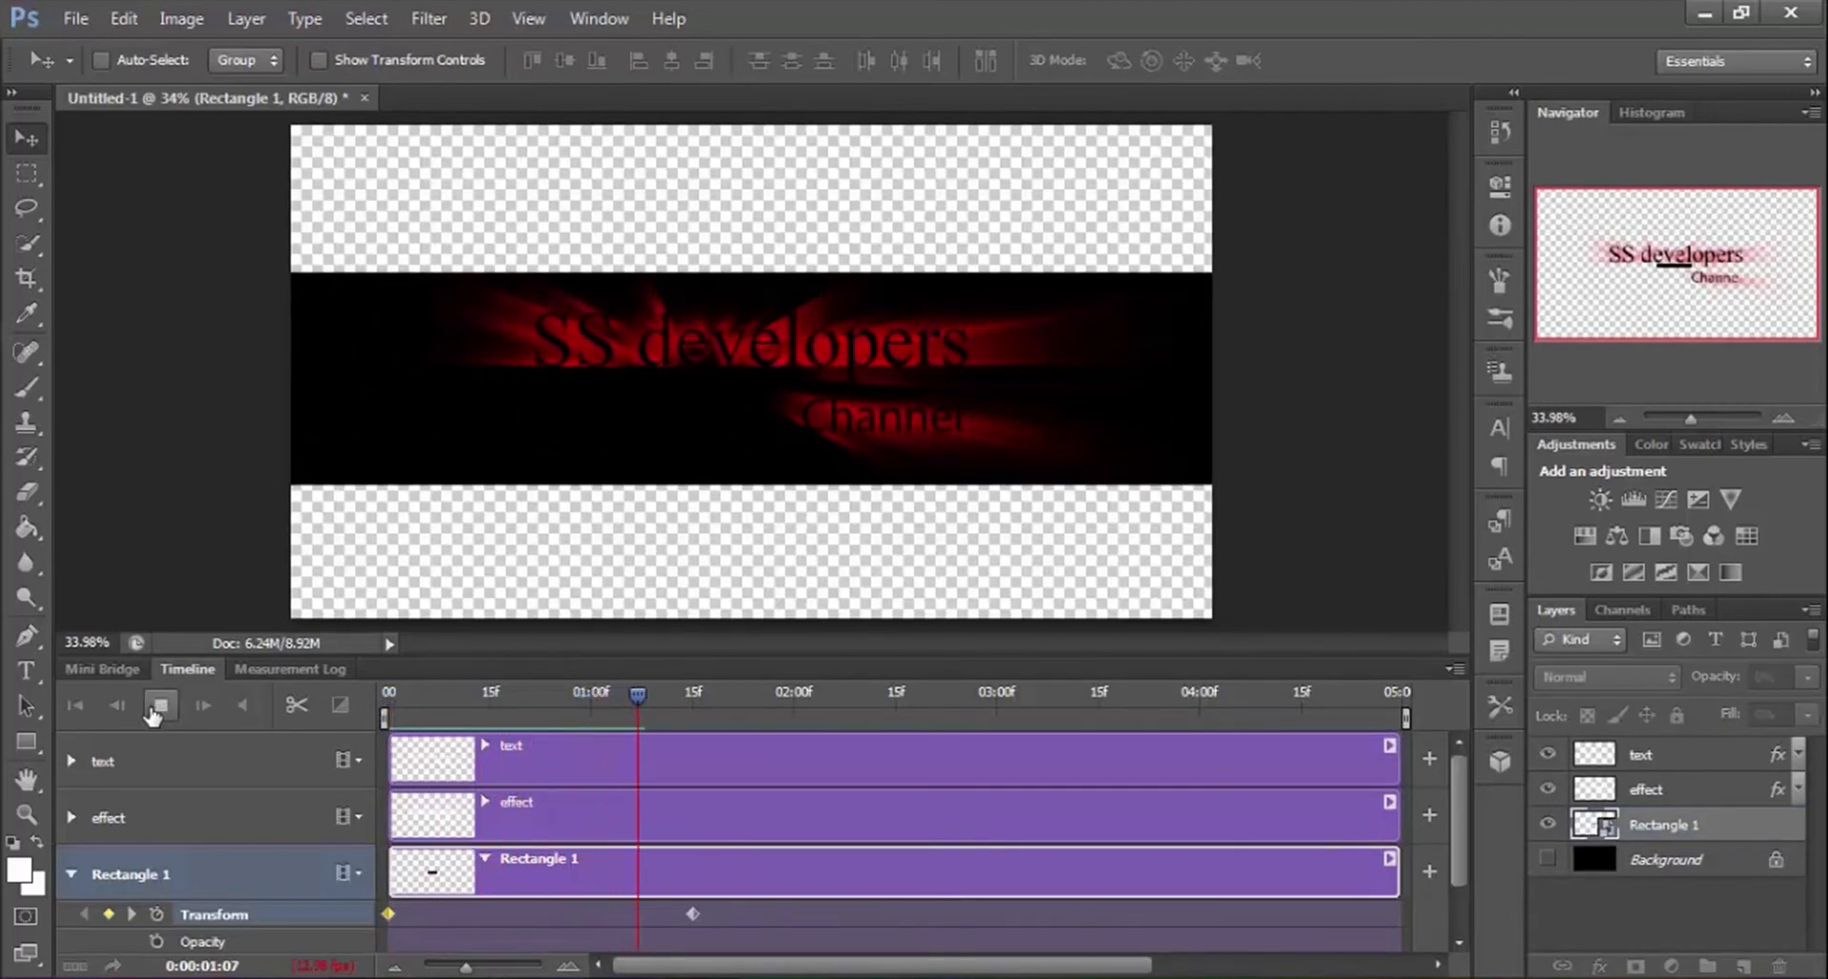
left_click(159, 706)
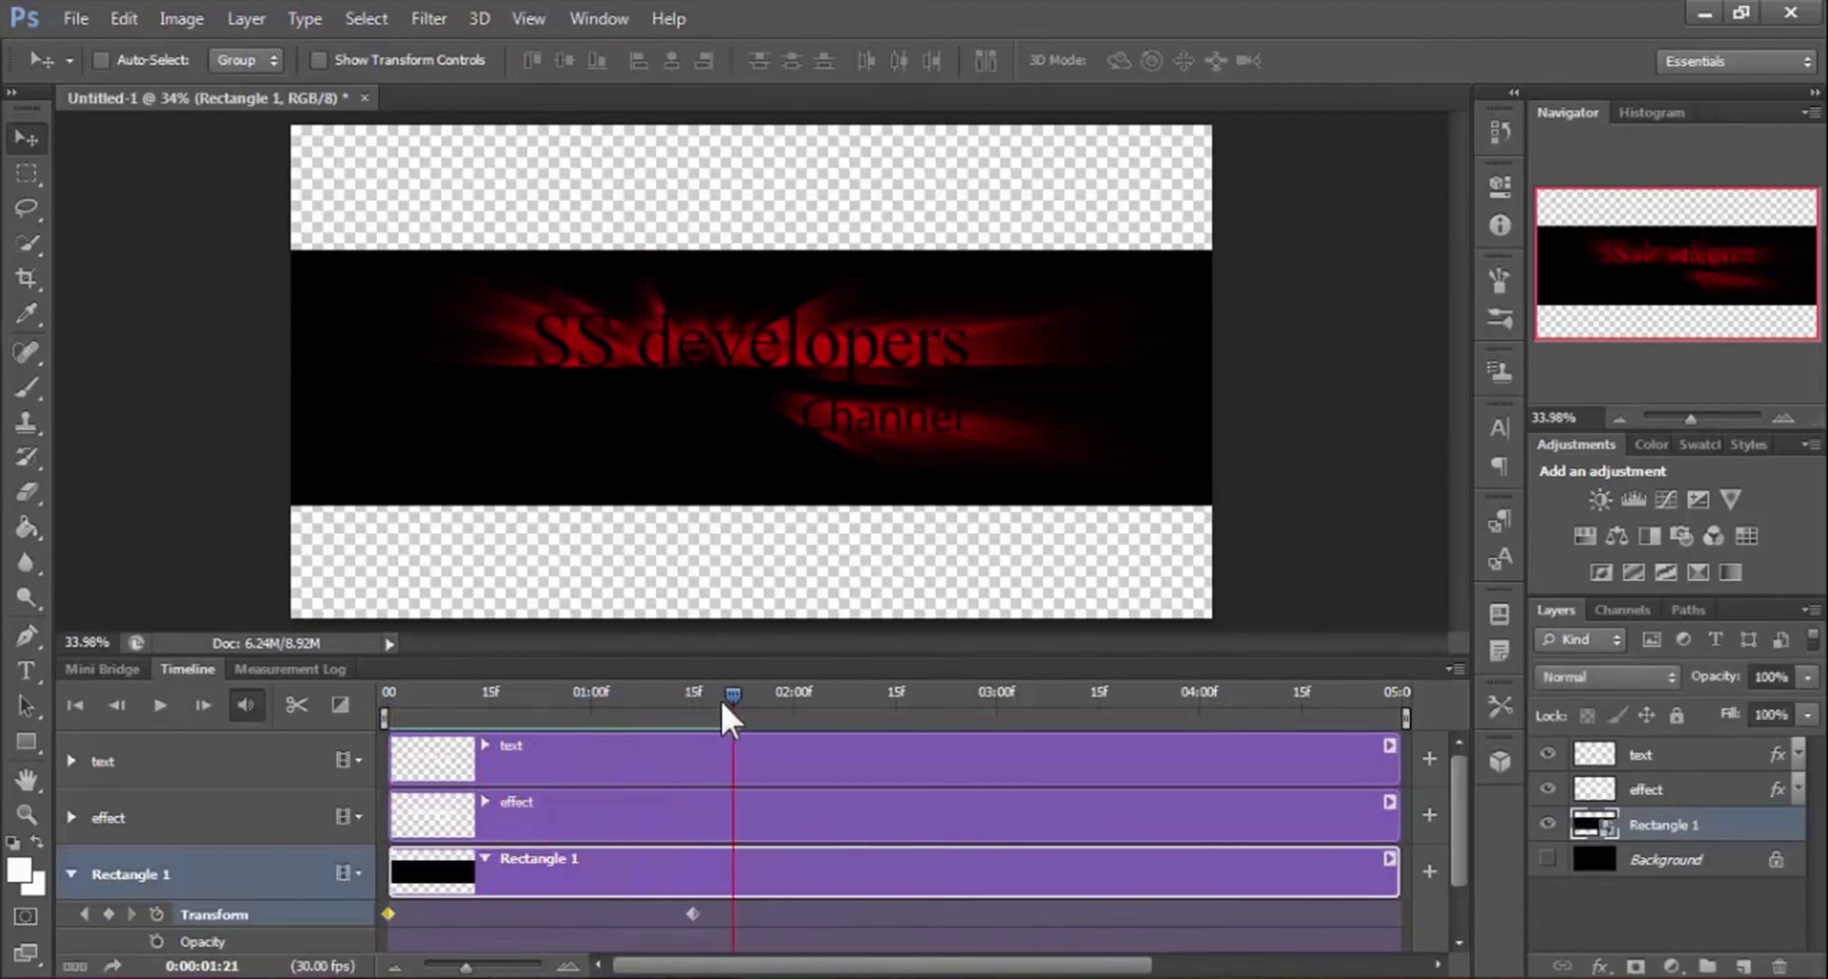
left_click(390, 692)
left_click(159, 705)
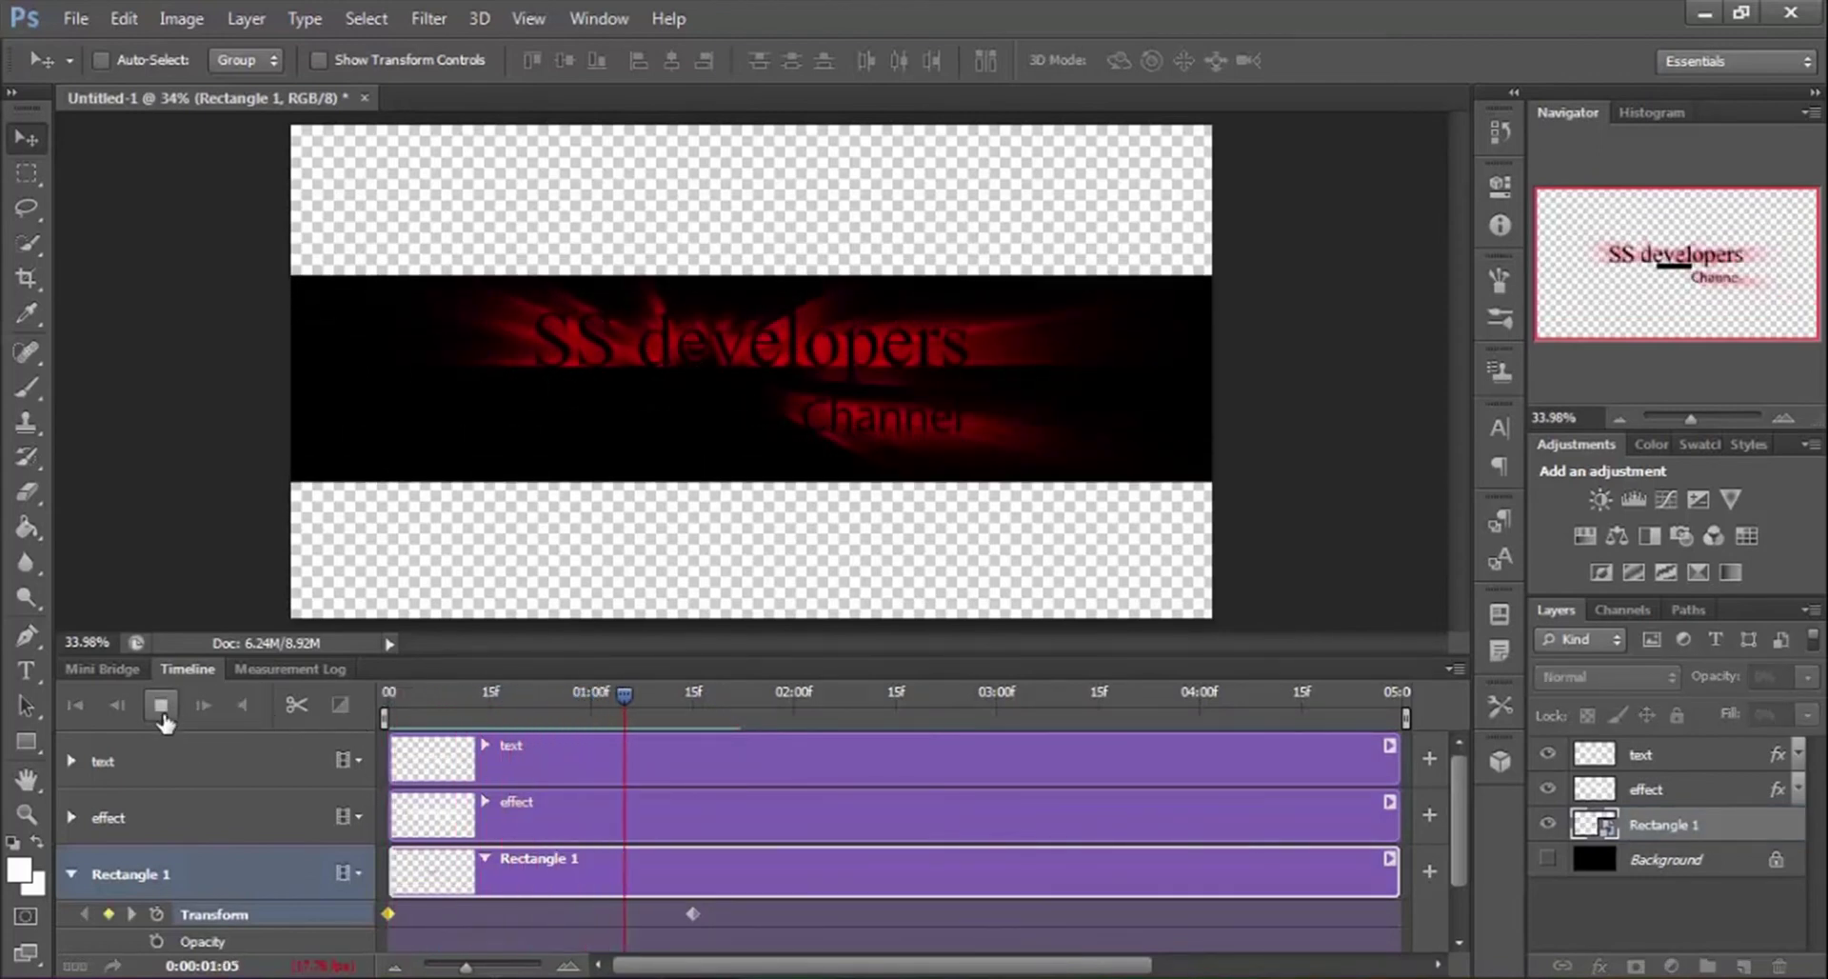
left_click(161, 712)
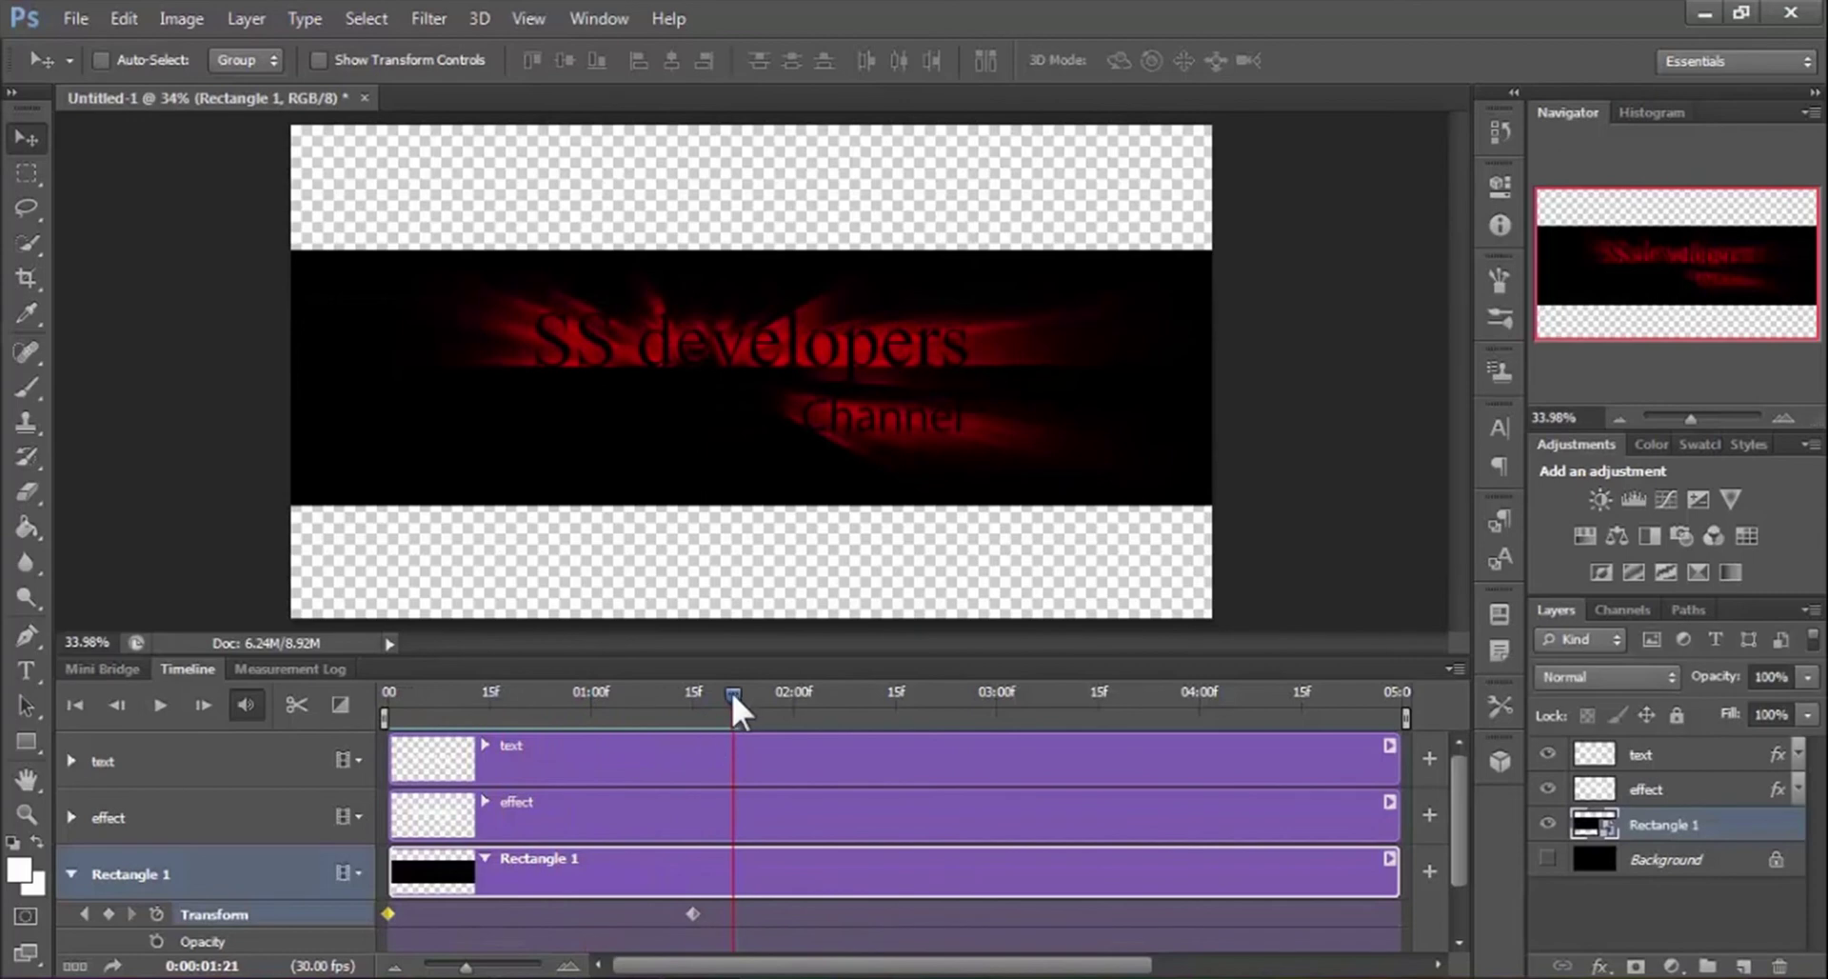
left_click_drag(729, 688, 356, 712)
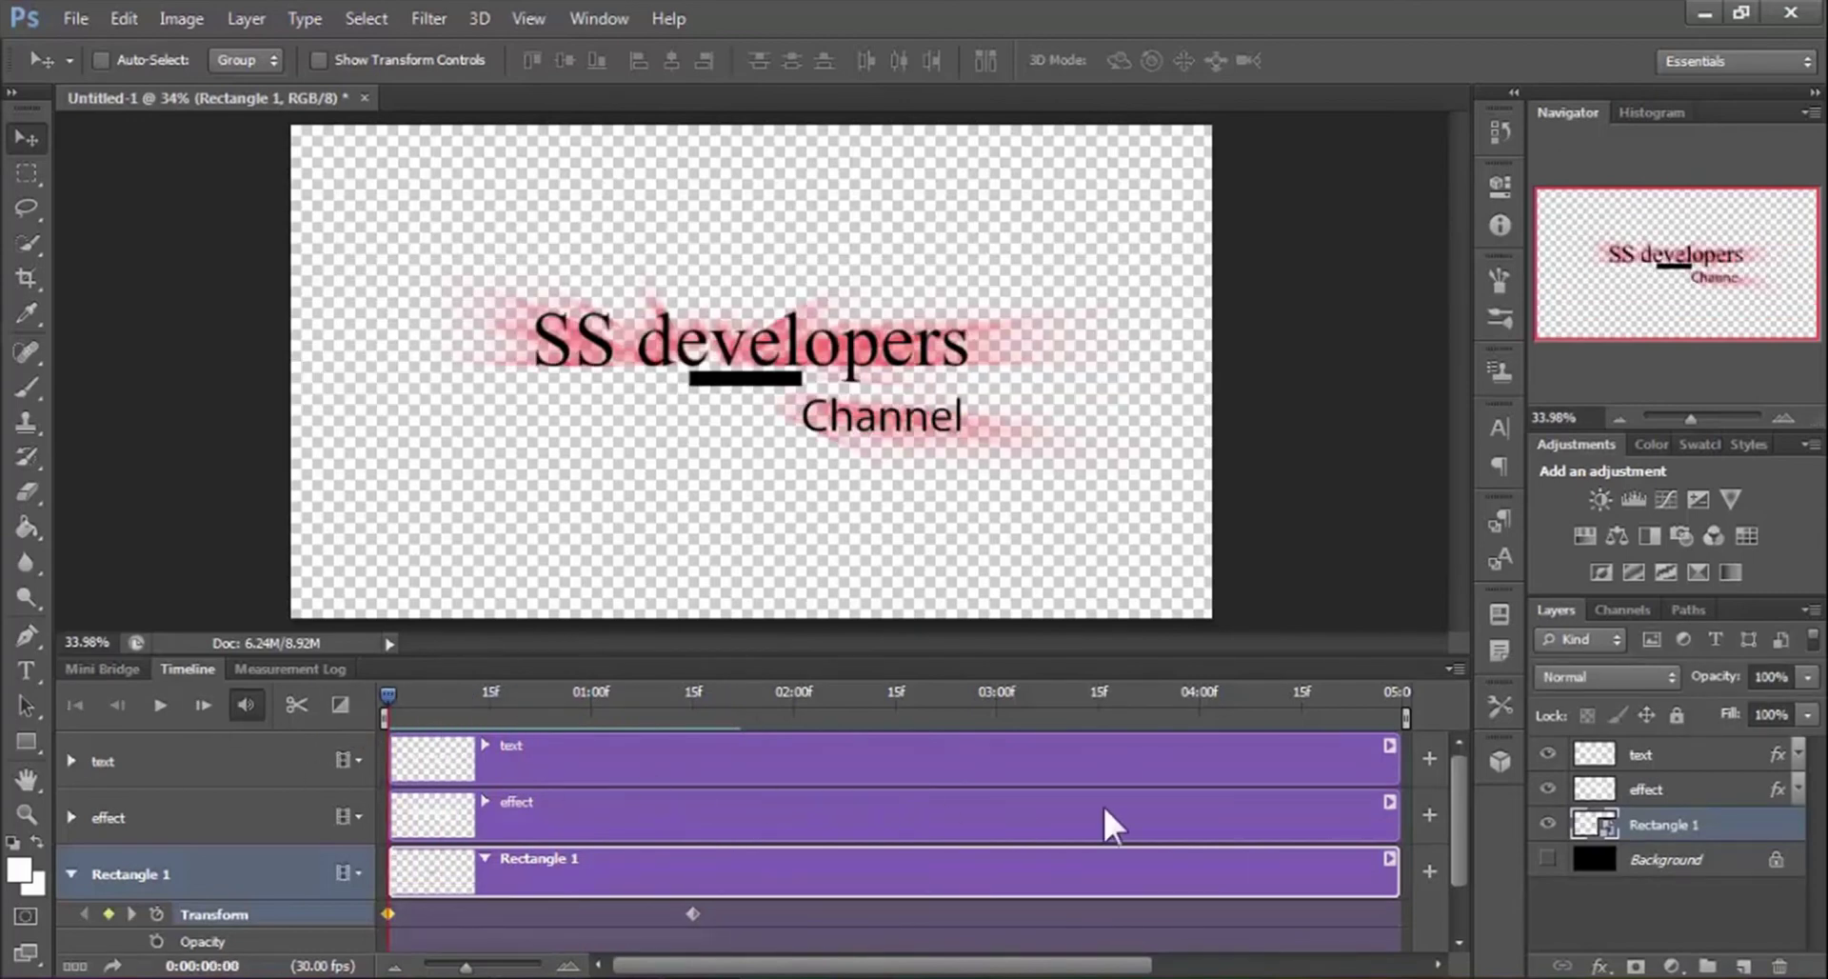
left_click(1547, 859)
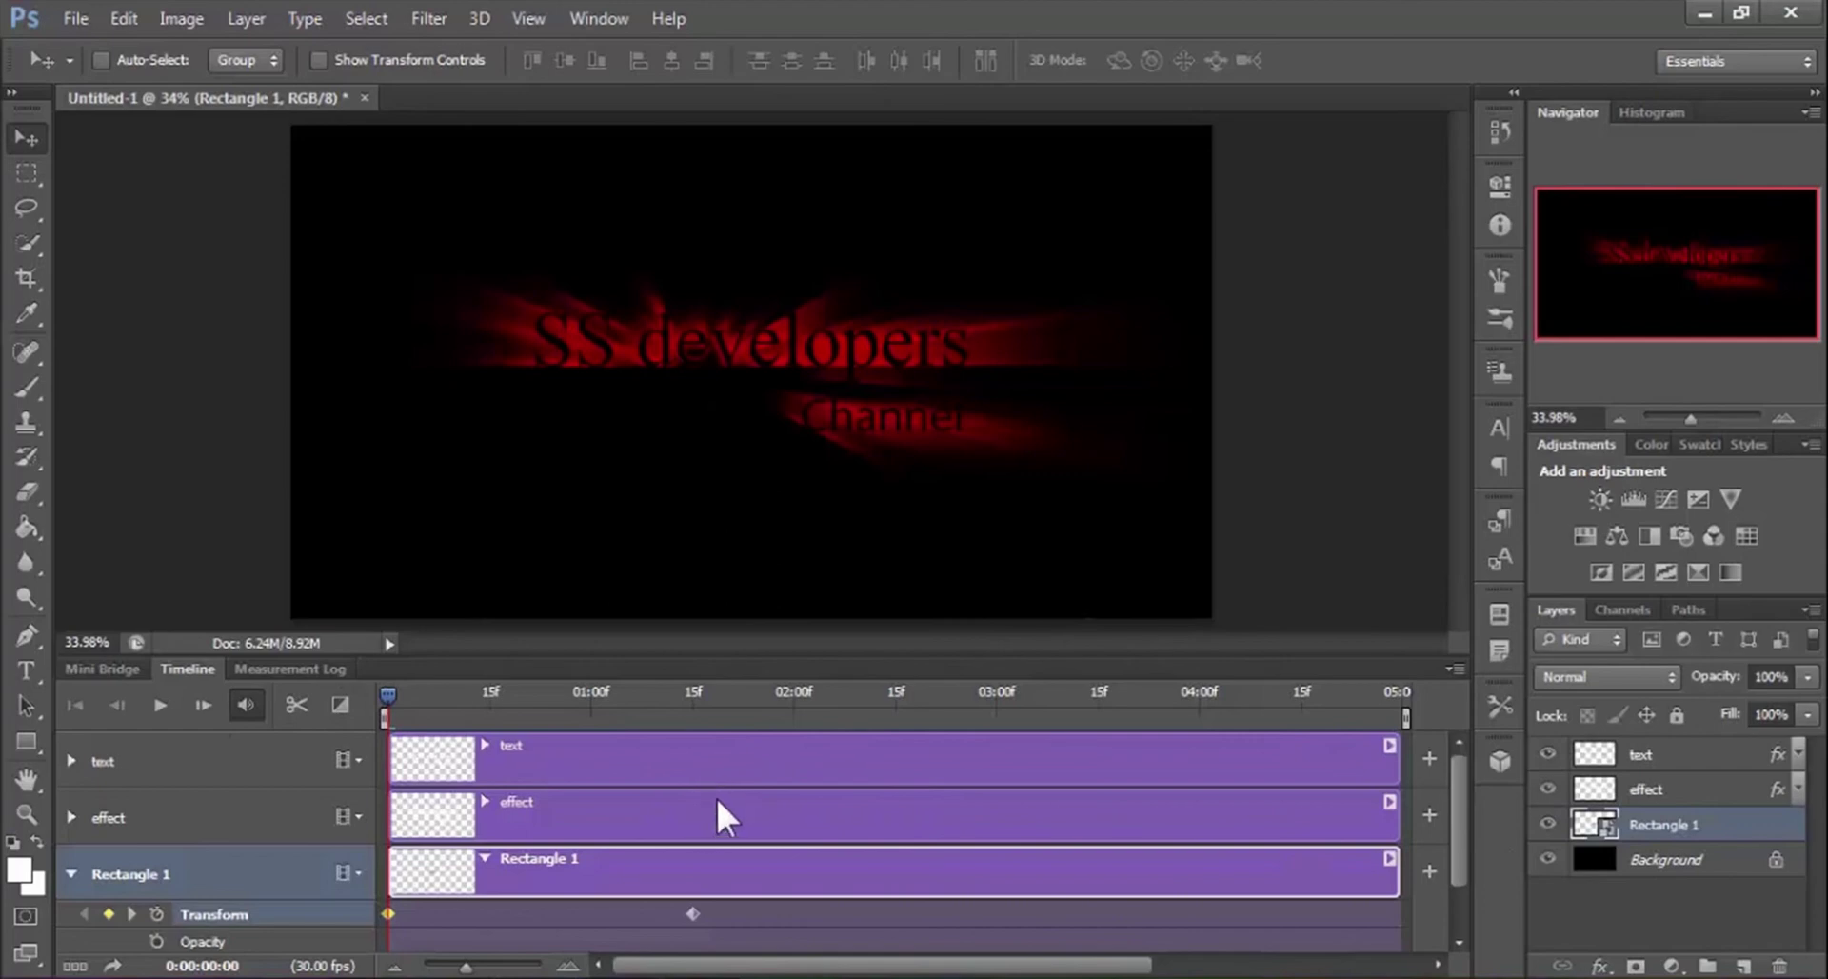
Clip the "effect" layer to the rectangle layer with a clipping mask.
left_click(1724, 798, "alt")
right_click(1719, 791)
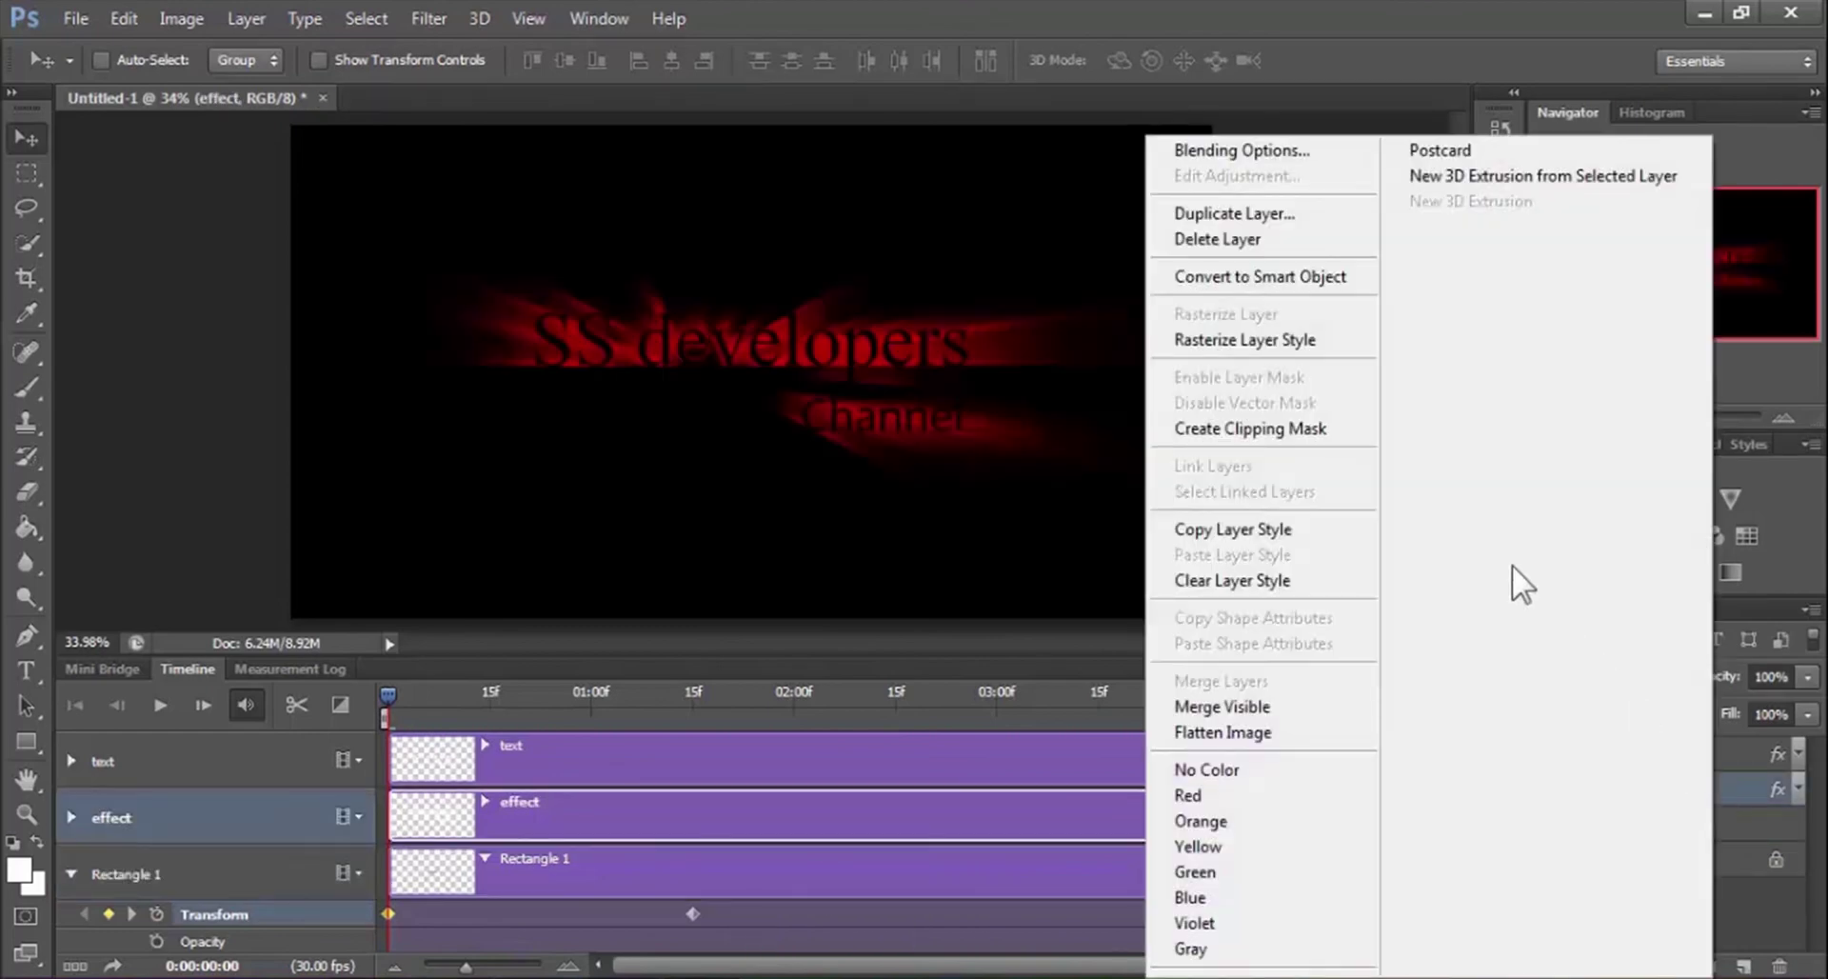
left_click(1278, 427)
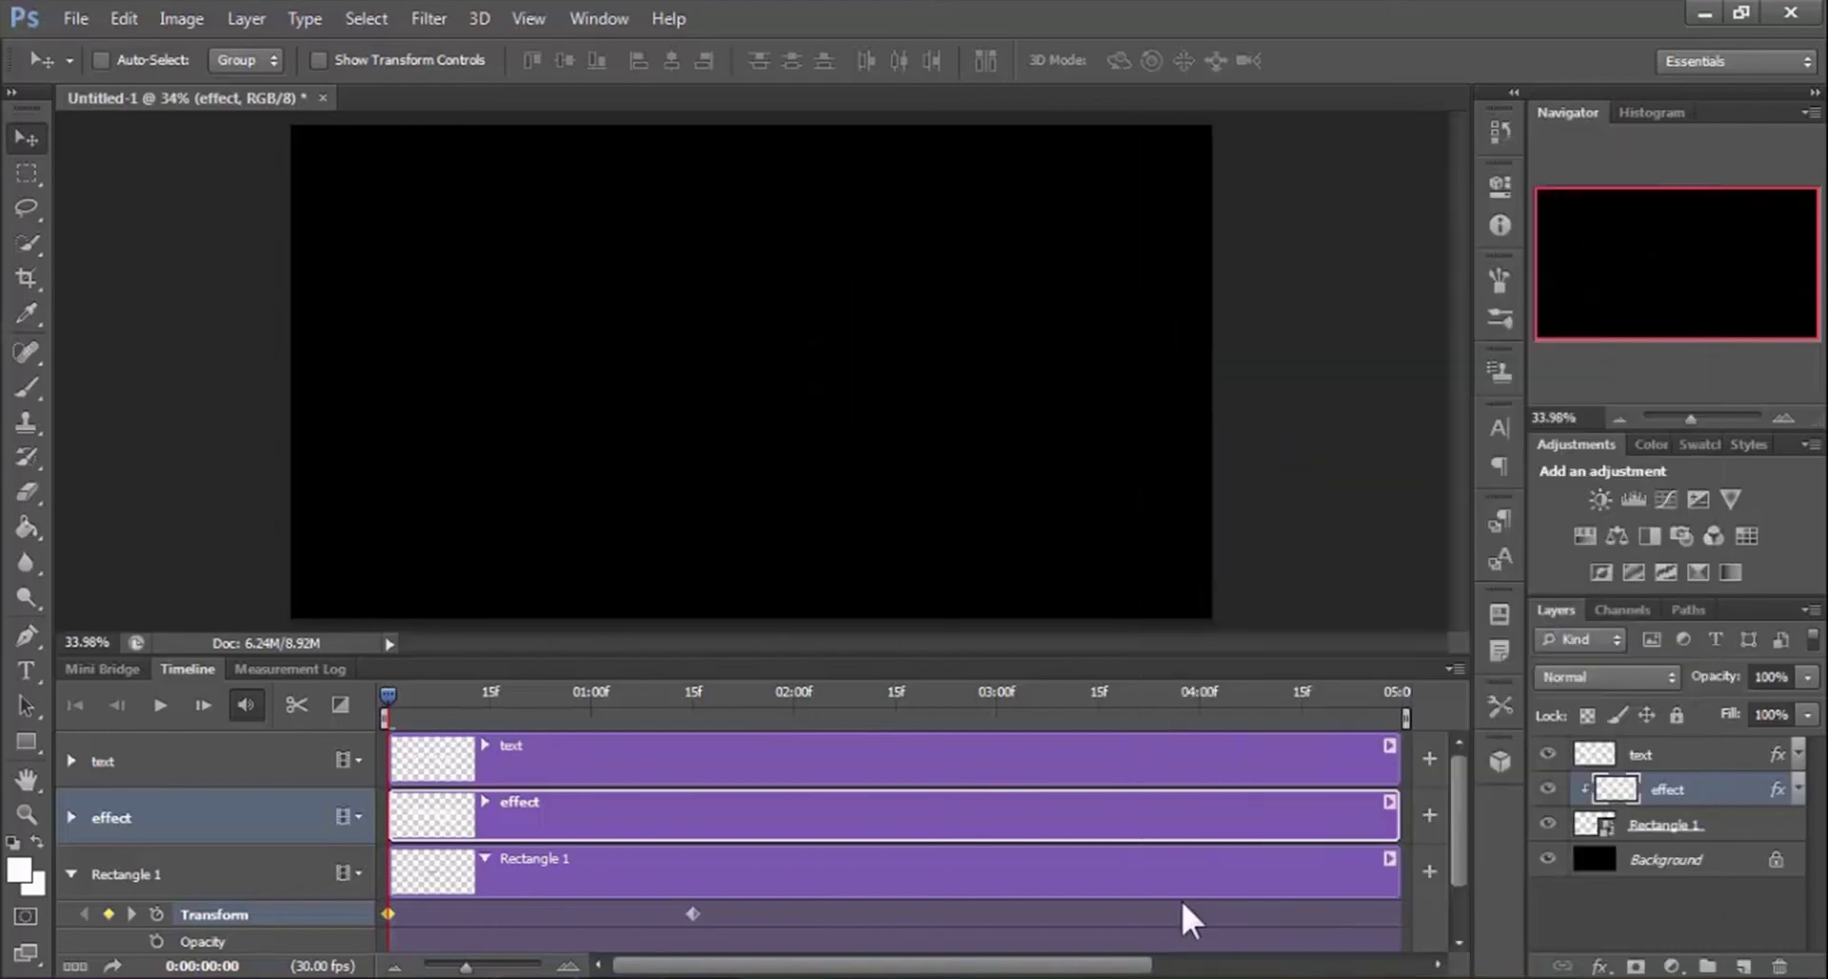
Play the clipped ray animation twice from the start and return the playhead to the first frame.
left_click(160, 704)
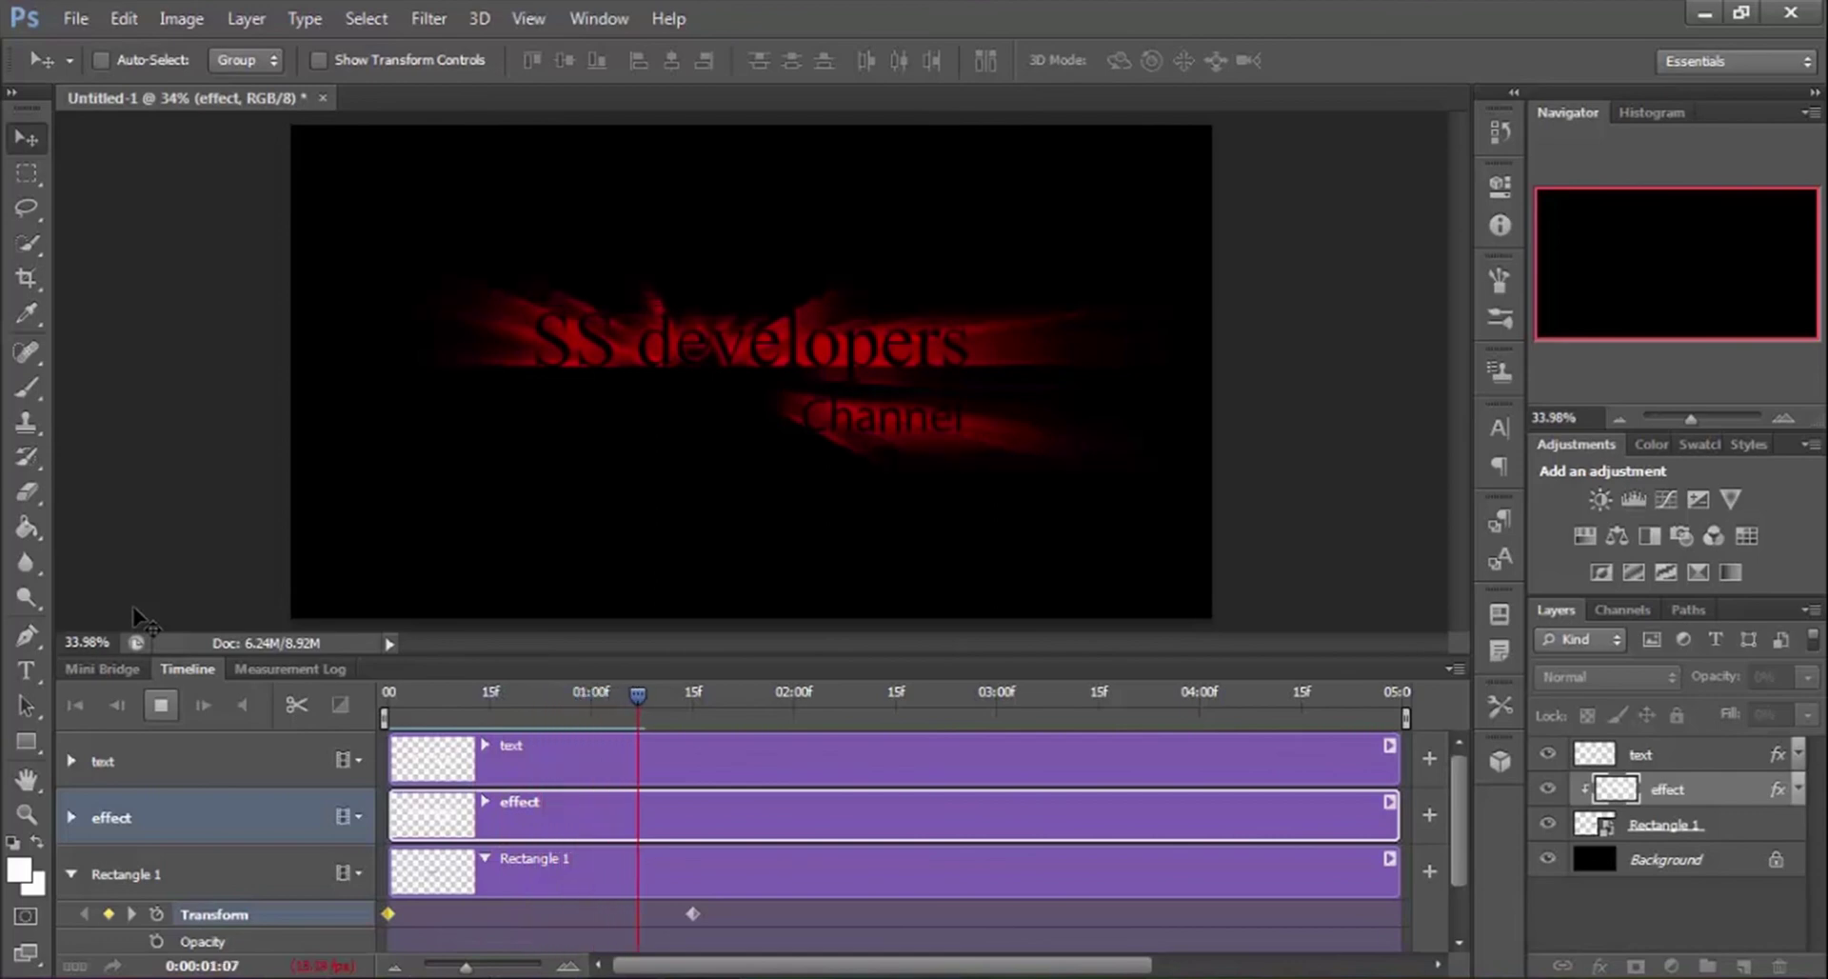
left_click(160, 704)
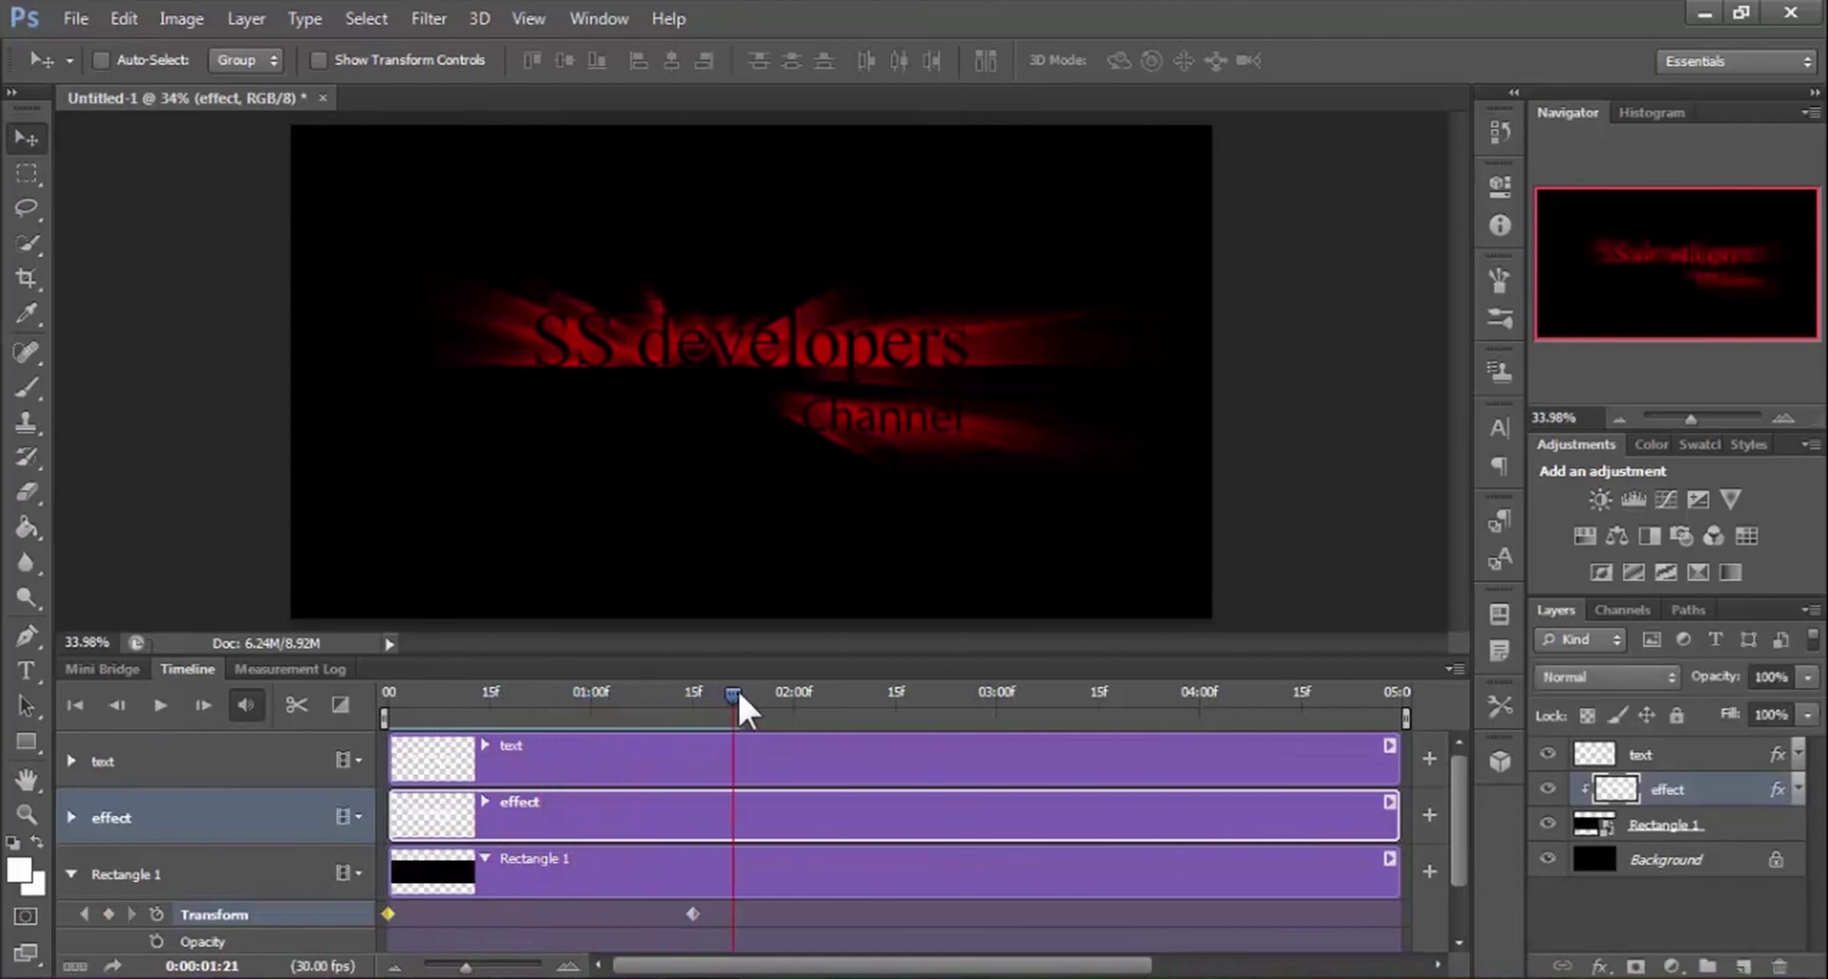
left_click_drag(737, 688, 277, 683)
left_click(177, 705)
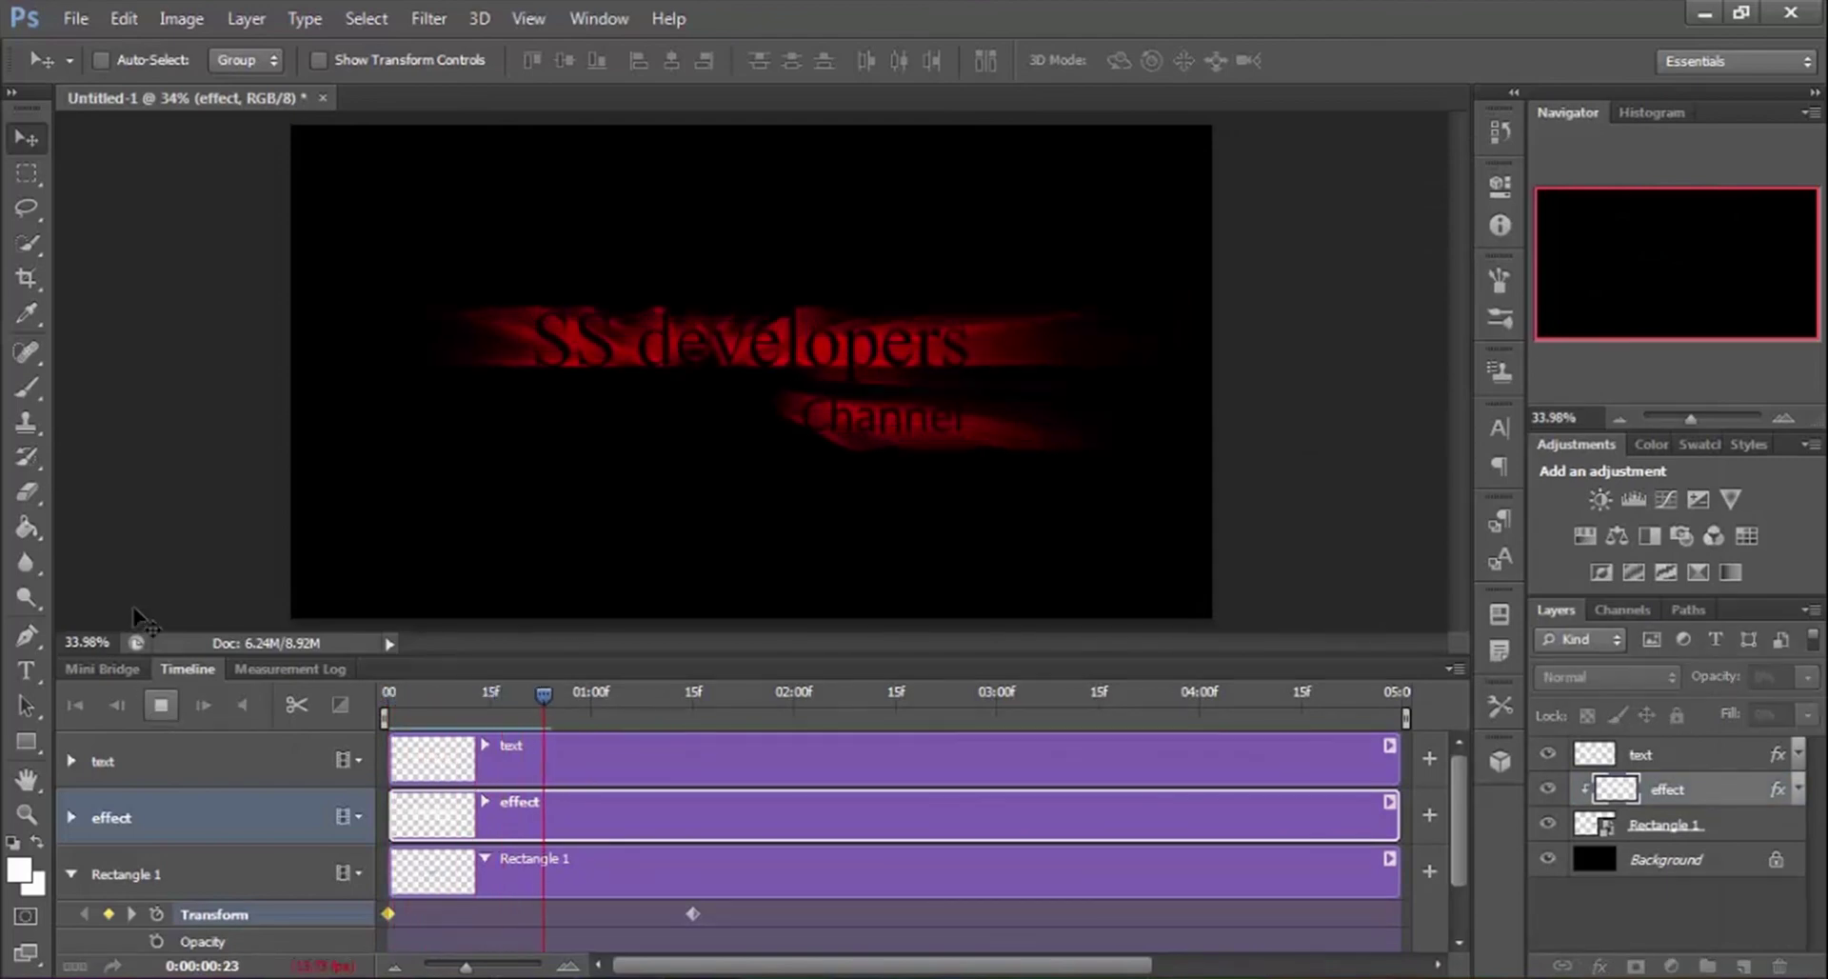
left_click(161, 705)
left_click_drag(740, 688, 285, 701)
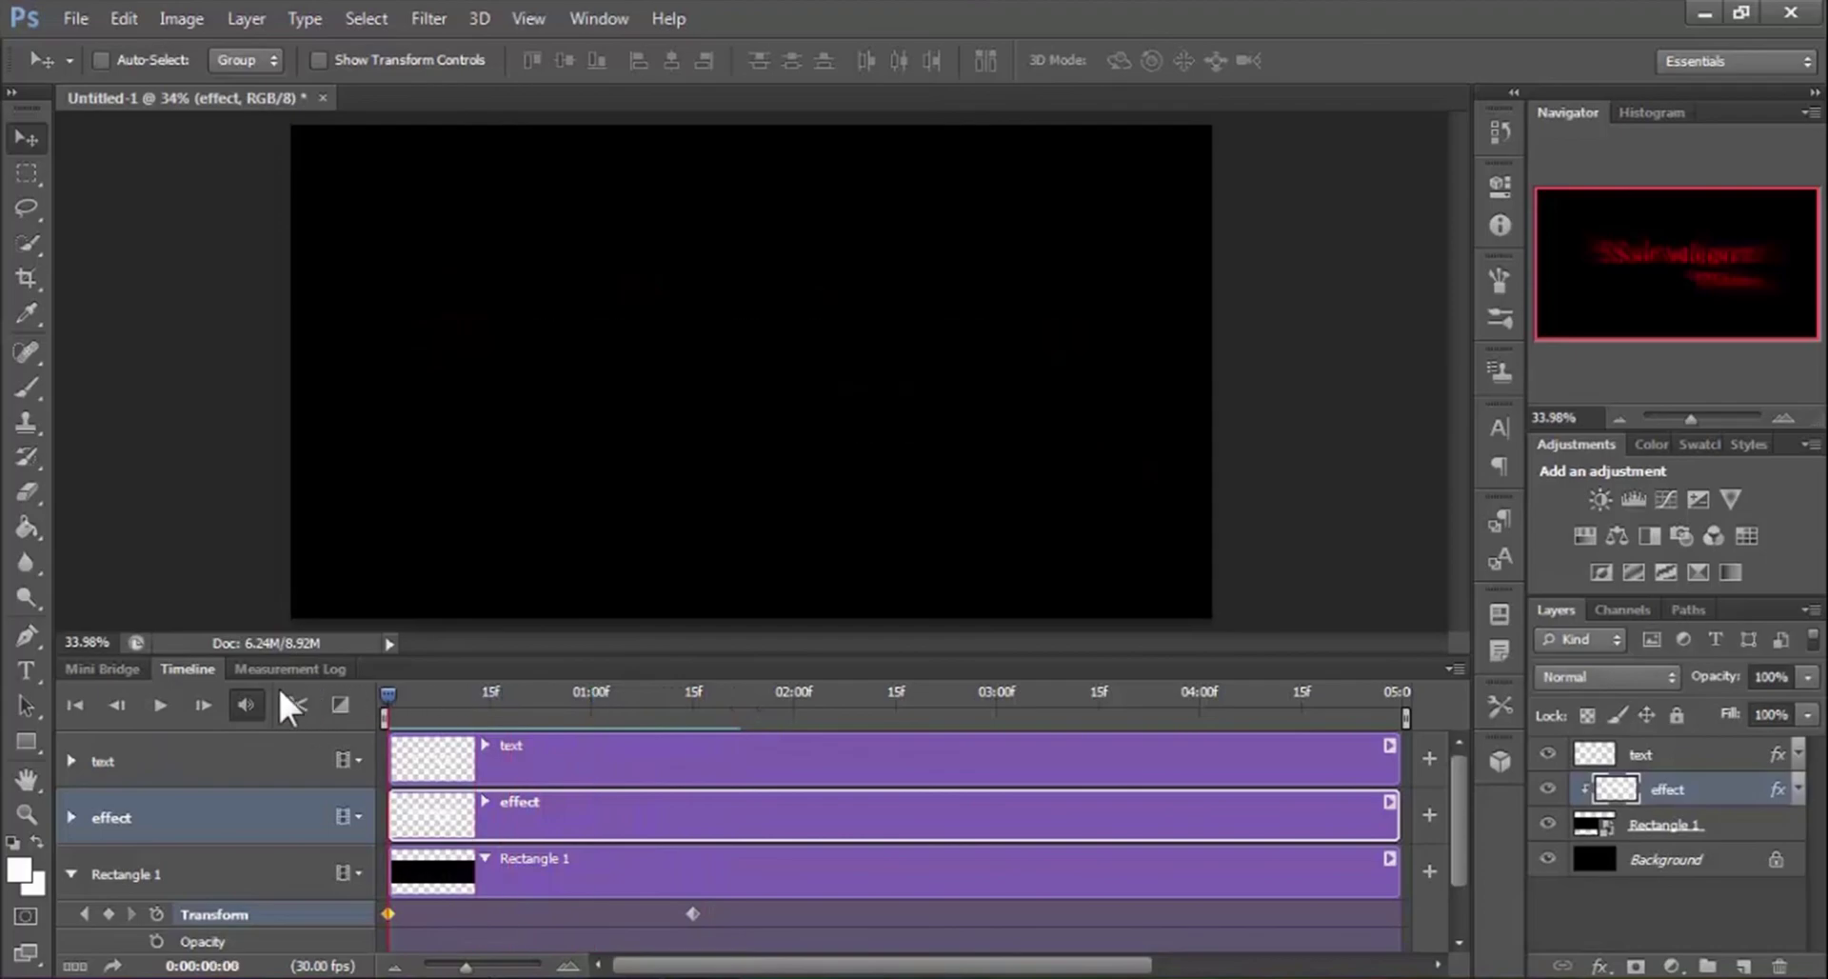